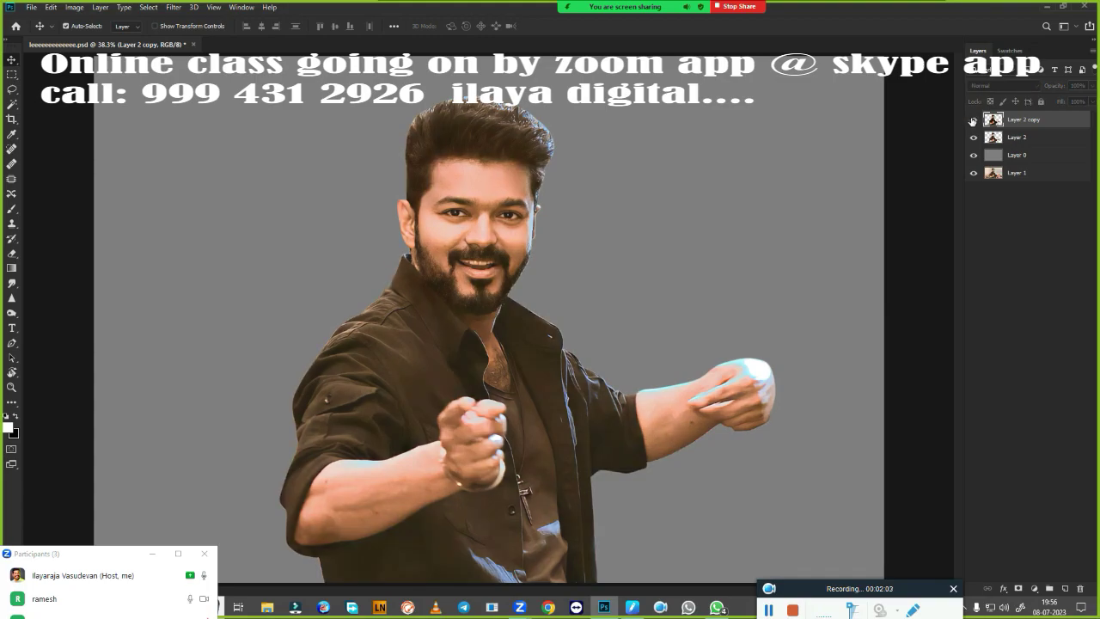
# Compare with the top copy hidden, duplicate Layer 2 copy, and add empty Layer 3 on top
pyautogui.click(973, 120)
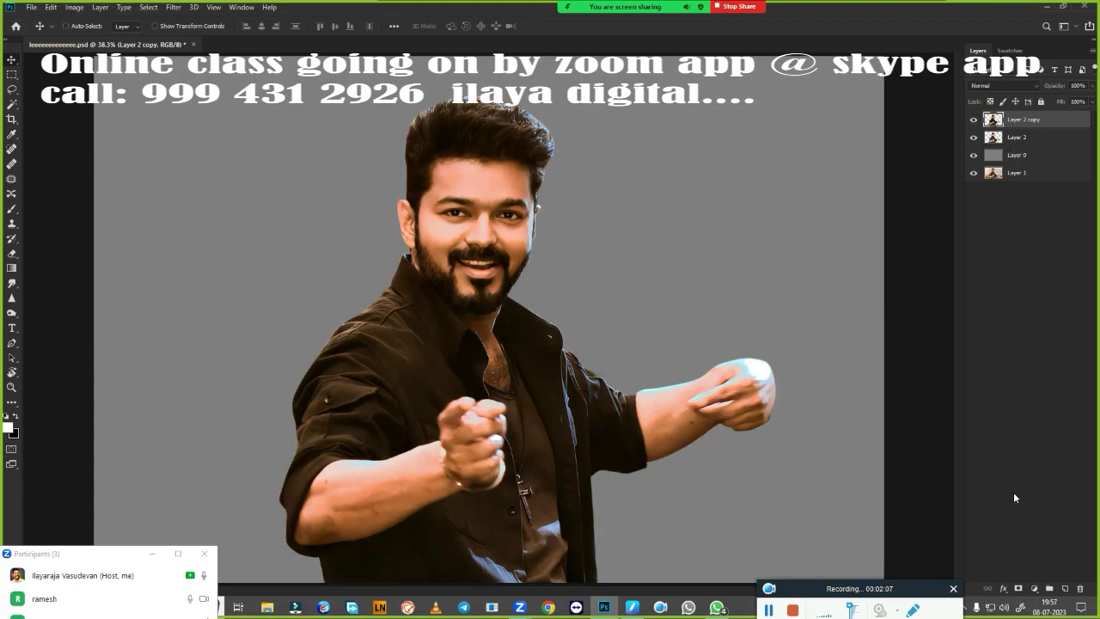
pyautogui.hotkey('ctrl', 'j')
pyautogui.click(1065, 589)
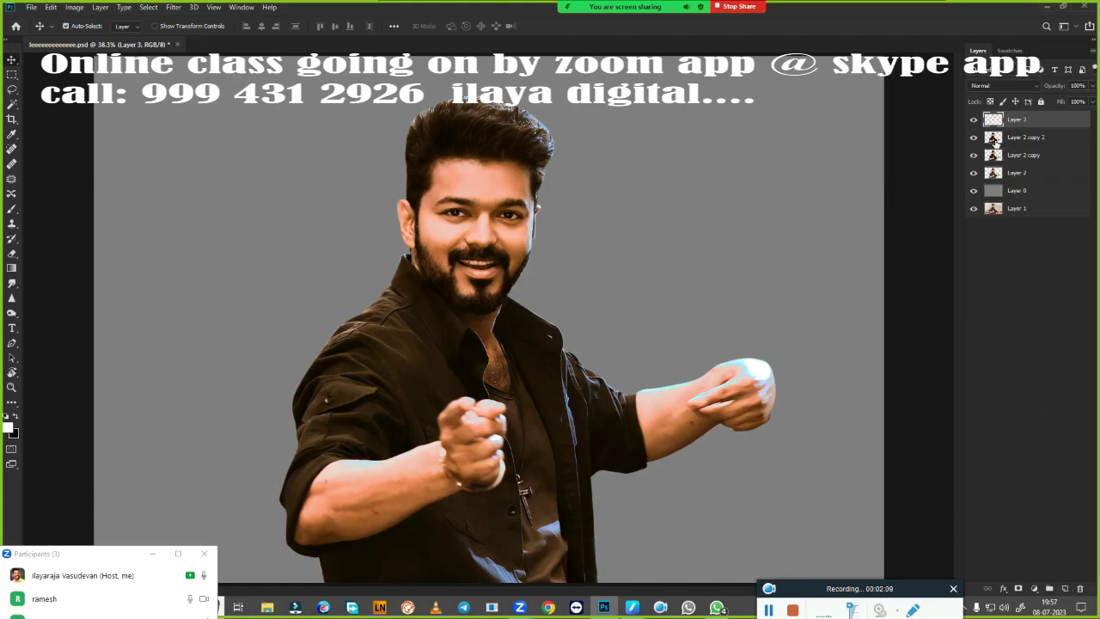
# Hide Layer 2 copy and Layer 2, then pick an ILAYA DIGITAL 2023 smudge brush
pyautogui.click(974, 156)
pyautogui.press('r')
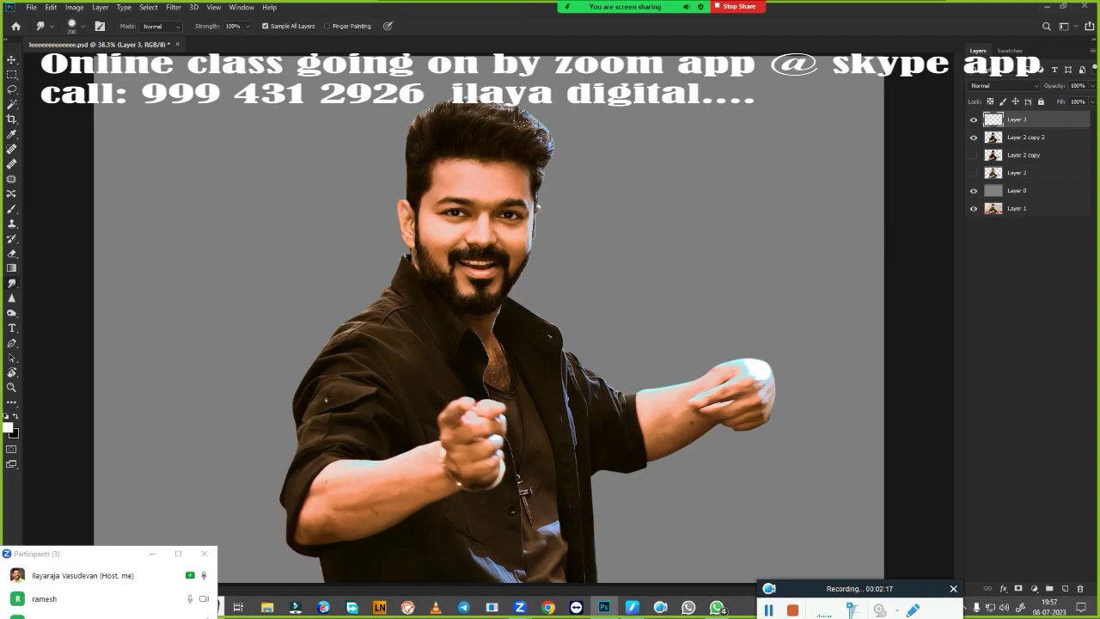
pyautogui.rightClick(396, 170)
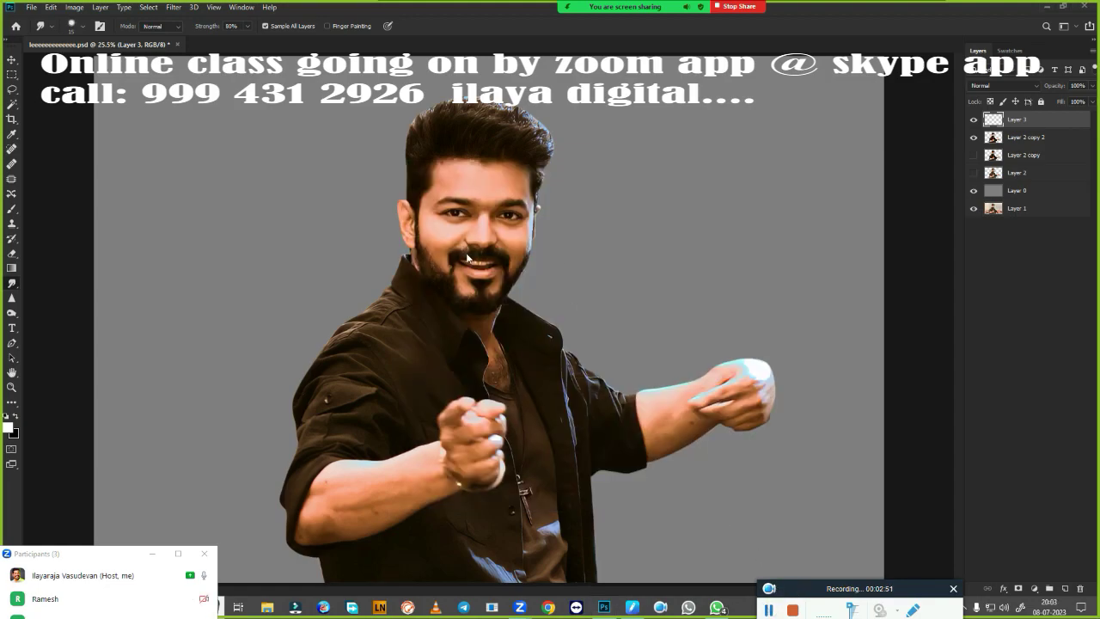
# Smudge the skin around the mouth, then zoom in close on the nose and moustache
pyautogui.moveTo(468, 258); pyautogui.dragTo(483, 265)
pyautogui.scroll(5, 507, 278)
pyautogui.scroll(5, 535, 287)
pyautogui.moveTo(594, 327); pyautogui.dragTo(535, 430)
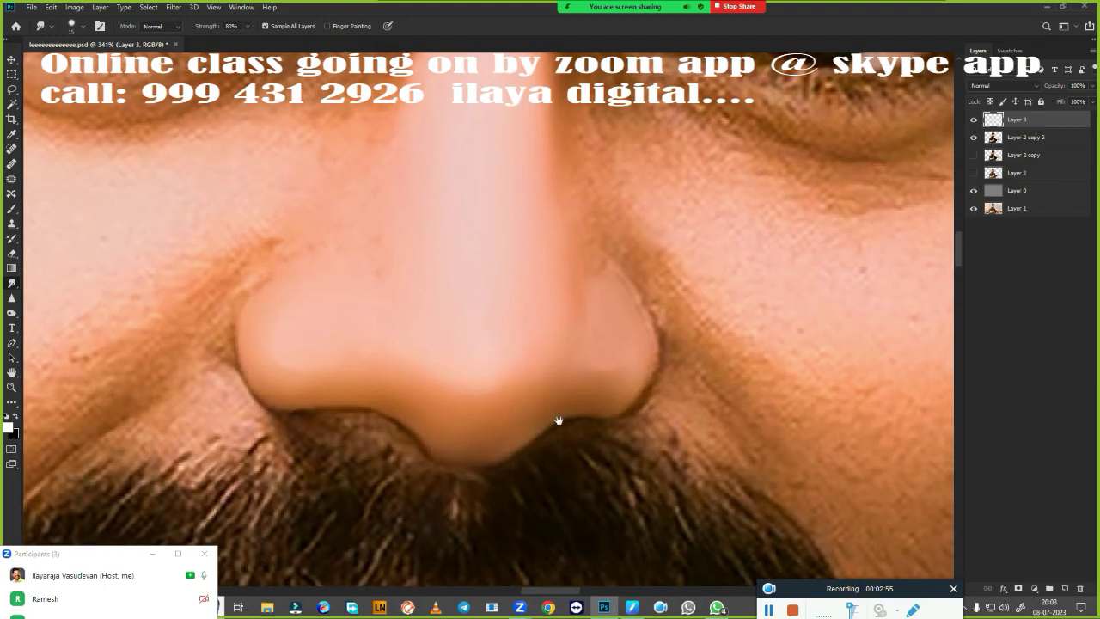
pyautogui.scroll(-2, 558, 420)
pyautogui.scroll(-2, 558, 452)
pyautogui.scroll(-2, 644, 321)
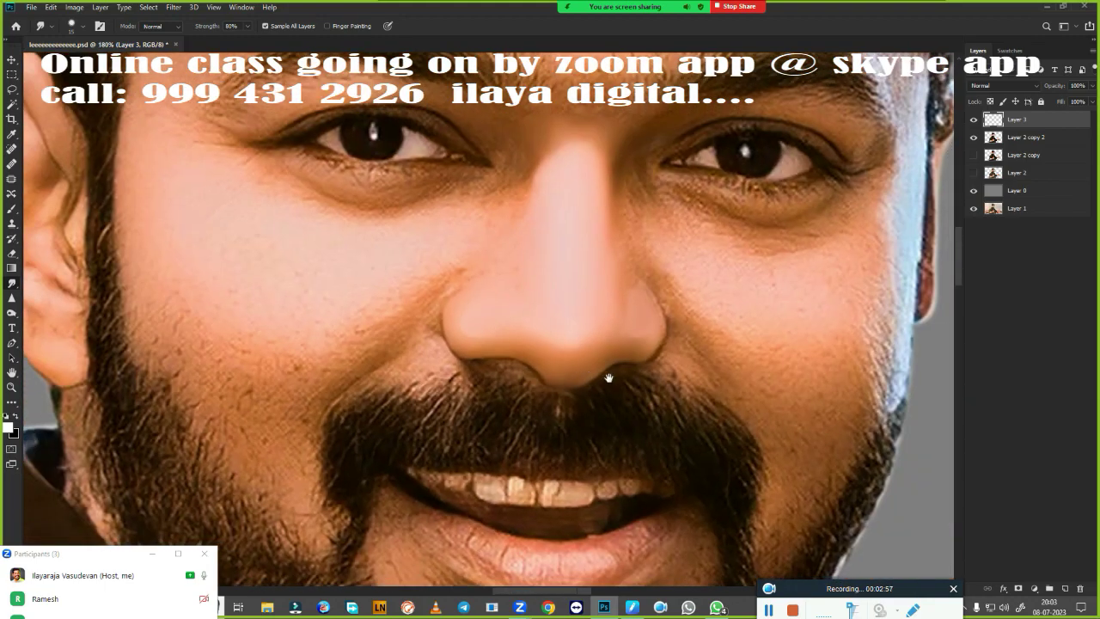
pyautogui.moveTo(608, 378); pyautogui.dragTo(606, 351)
pyautogui.scroll(1, 507, 366)
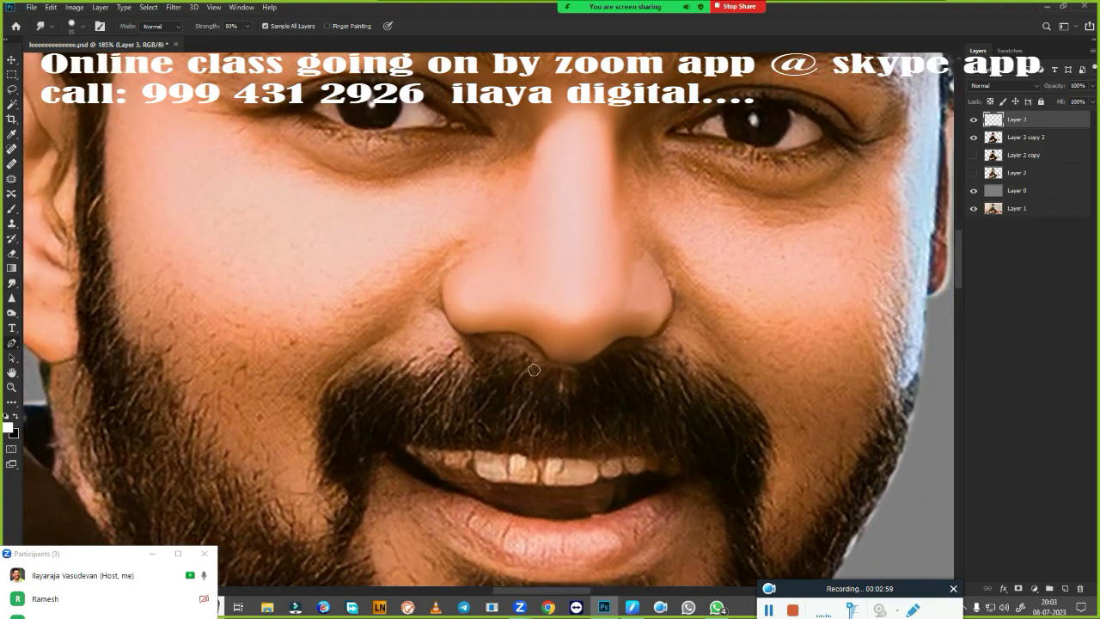
pyautogui.press('p')
pyautogui.scroll(3, 515, 395)
pyautogui.moveTo(538, 393); pyautogui.dragTo(524, 398)
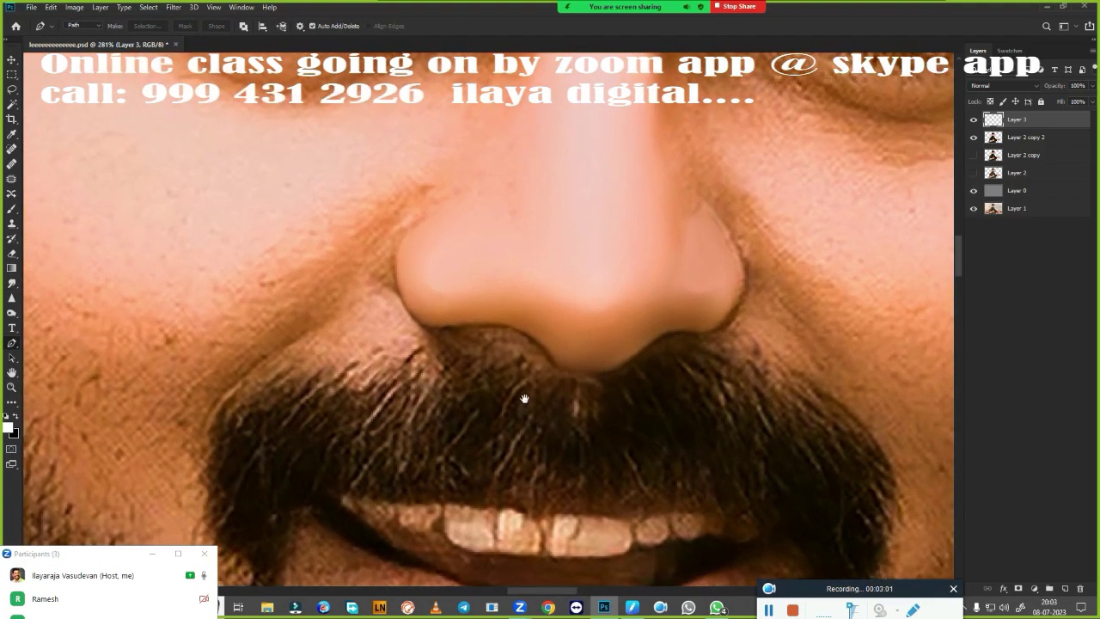
# Set up the Mixer Brush at Very Wet, Light Mix with a soft 10 px tip
pyautogui.press('b')
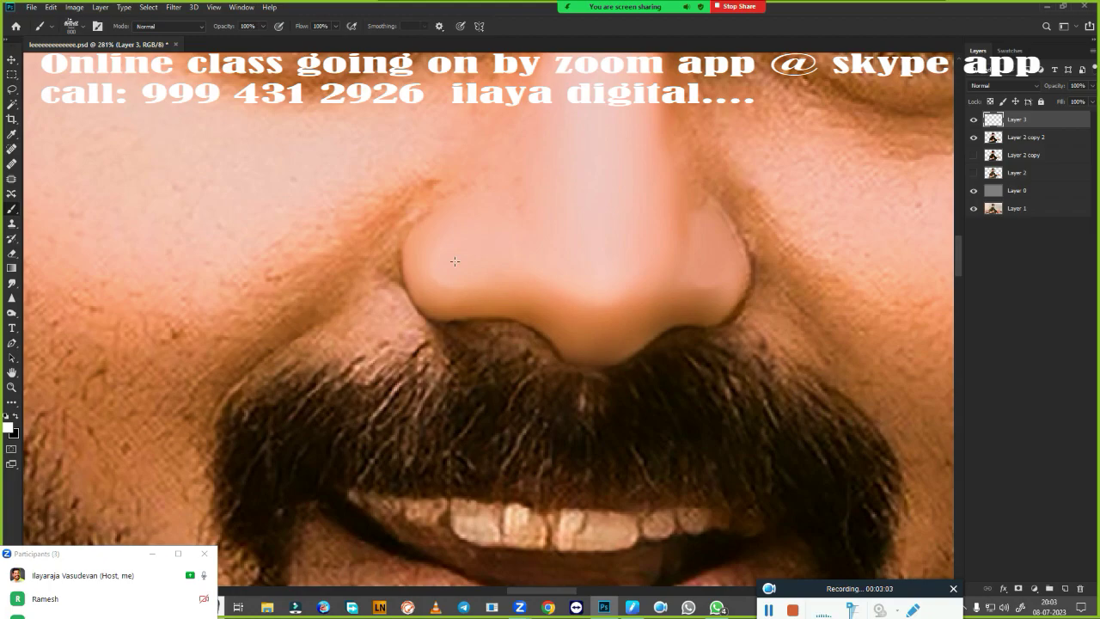
pyautogui.press('[')
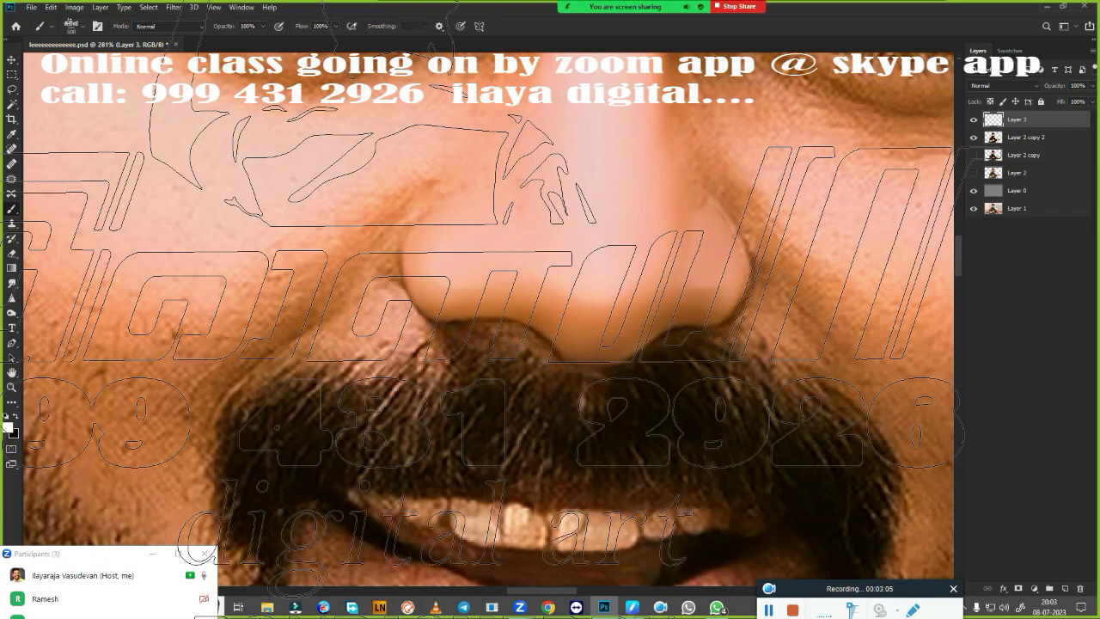
pyautogui.press('[')
pyautogui.press('[')
pyautogui.rightClick(443, 266)
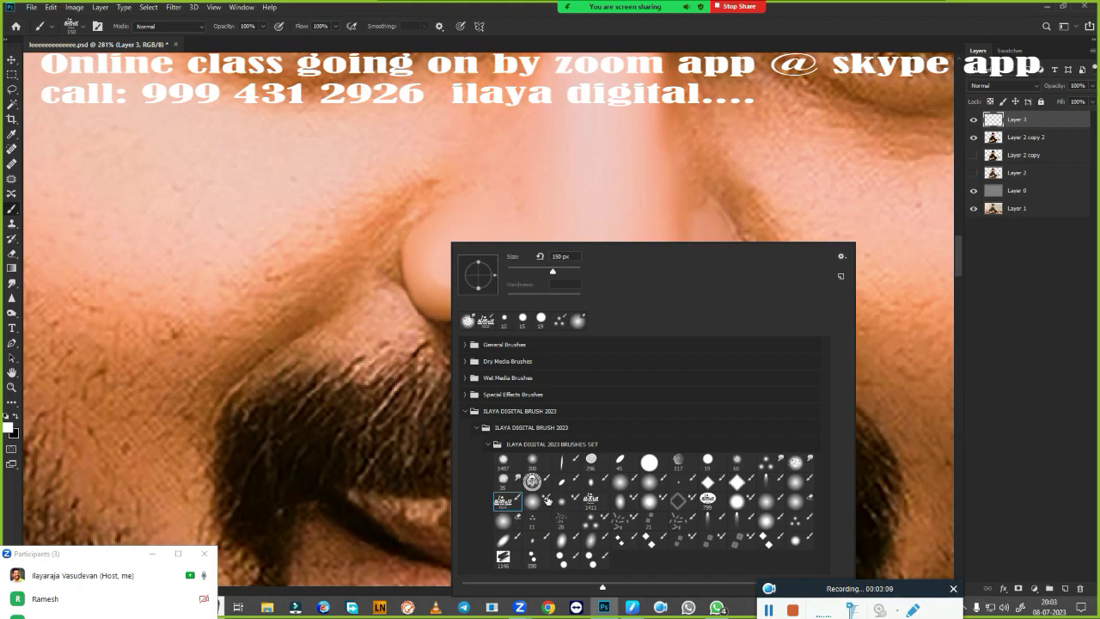
pyautogui.hotkey('shift', 'b')
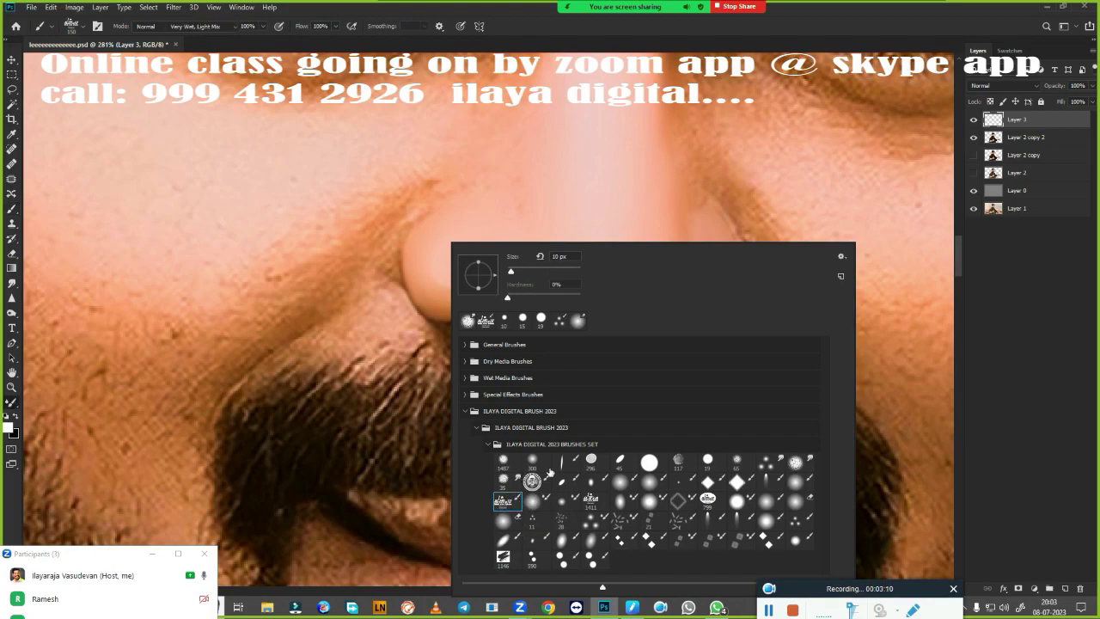
pyautogui.press('Escape')
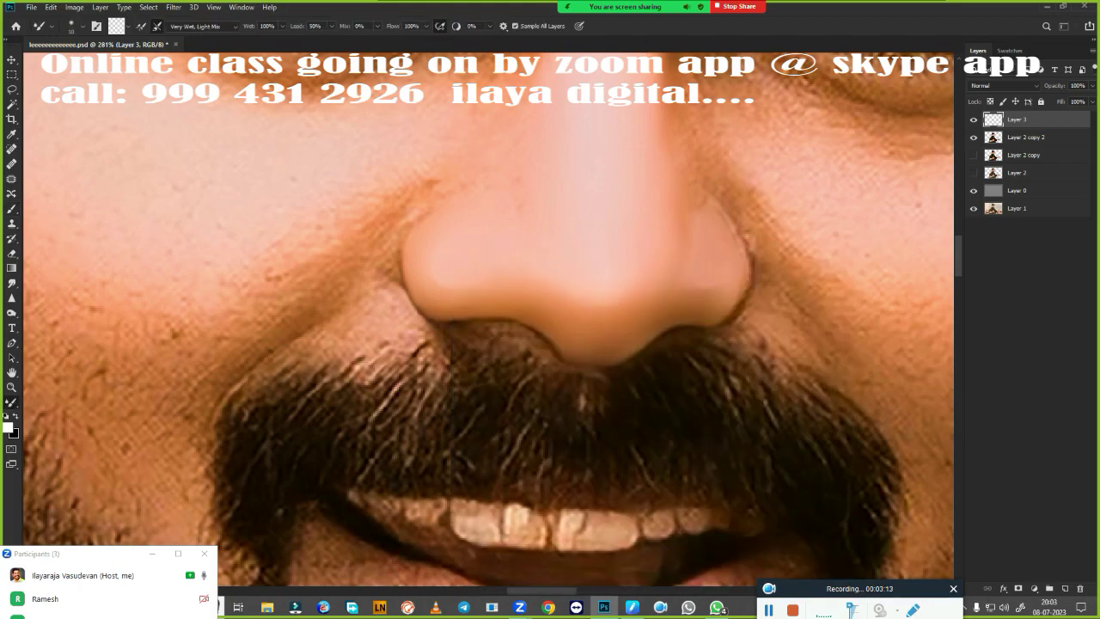
# Darken and smooth the nose's right edge and blend its lower edge with the Mixer Brush
pyautogui.moveTo(608, 400)
pyautogui.mouseDown()
pyautogui.moveTo(517, 331)
pyautogui.moveTo(496, 332)
pyautogui.moveTo(499, 323)
pyautogui.mouseUp()
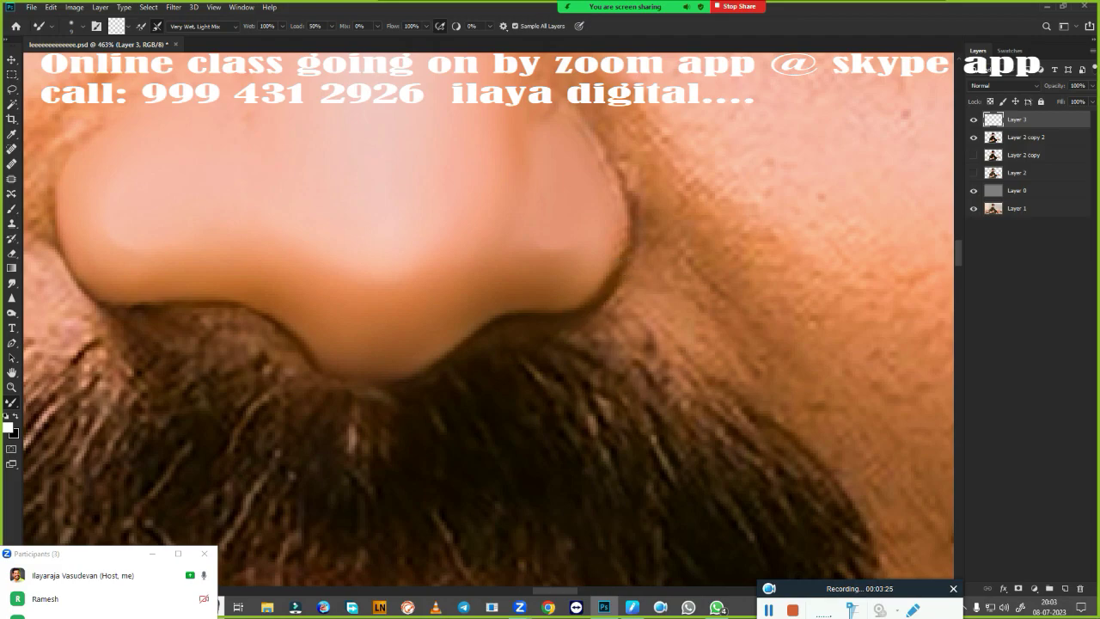
pyautogui.moveTo(622, 268)
pyautogui.mouseDown()
pyautogui.moveTo(624, 207)
pyautogui.moveTo(603, 149)
pyautogui.mouseUp()
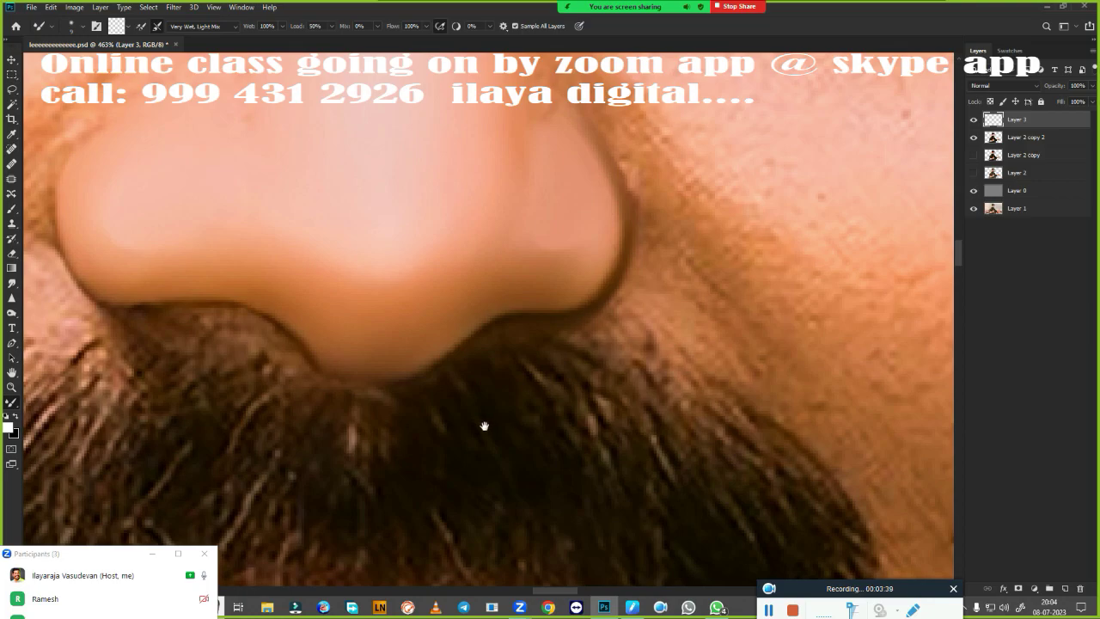
pyautogui.moveTo(484, 426); pyautogui.dragTo(767, 375)
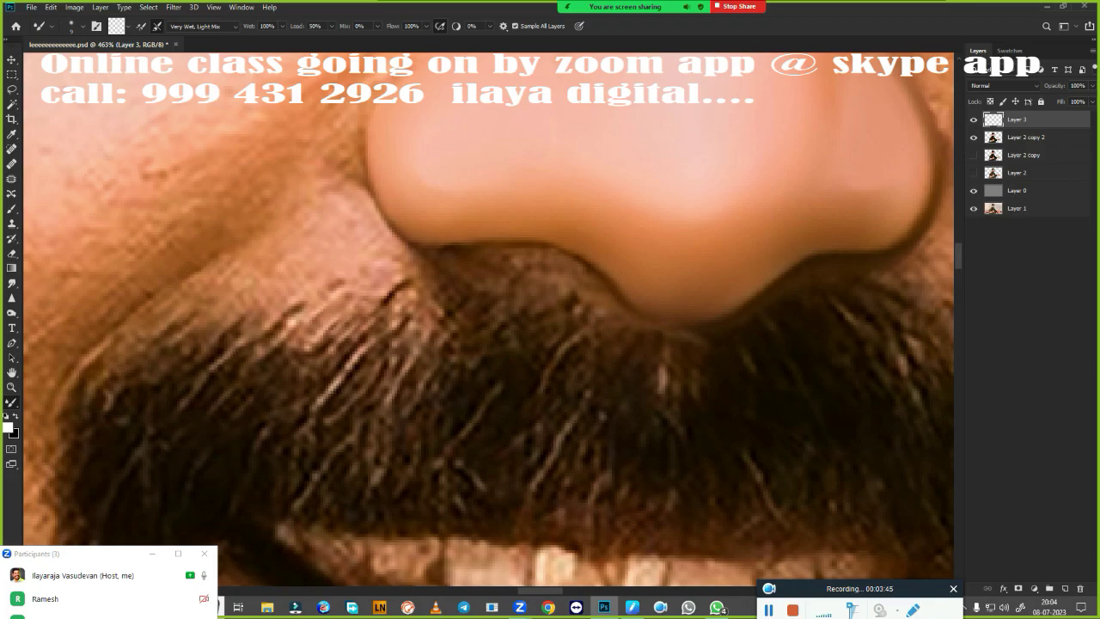
pyautogui.moveTo(720, 322); pyautogui.dragTo(675, 330)
pyautogui.moveTo(640, 327); pyautogui.dragTo(546, 357)
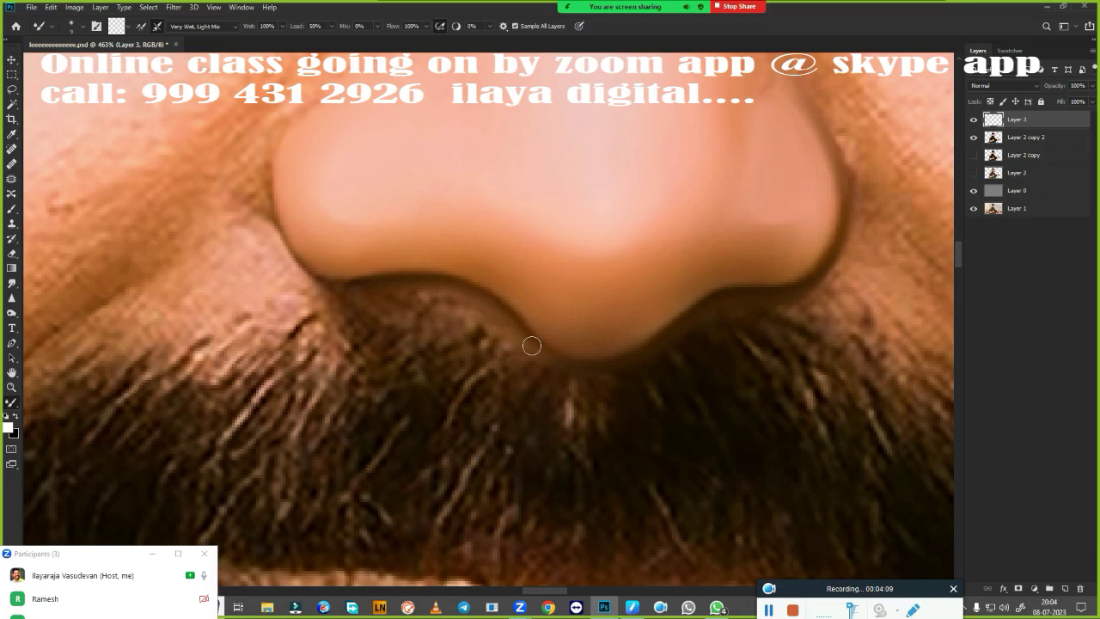
# Darken and define the nose's left and upper-left edges, then view the whole face
pyautogui.moveTo(430, 340); pyautogui.dragTo(669, 418)
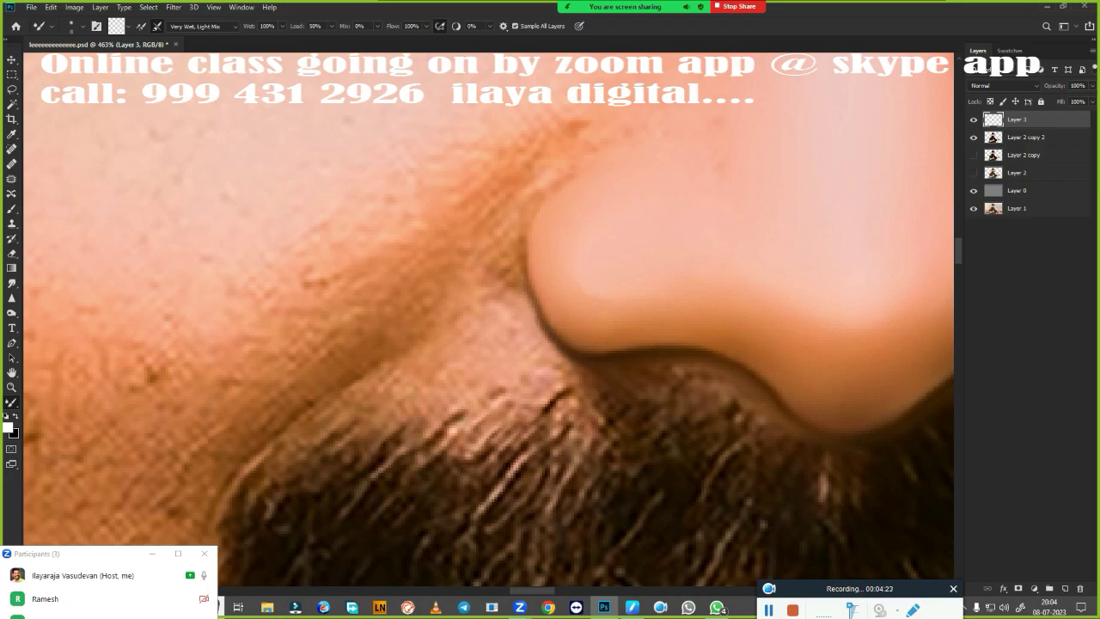
pyautogui.moveTo(540, 327); pyautogui.dragTo(528, 299)
pyautogui.moveTo(527, 260)
pyautogui.mouseDown()
pyautogui.moveTo(531, 215)
pyautogui.moveTo(548, 191)
pyautogui.mouseUp()
pyautogui.moveTo(528, 246); pyautogui.dragTo(560, 183)
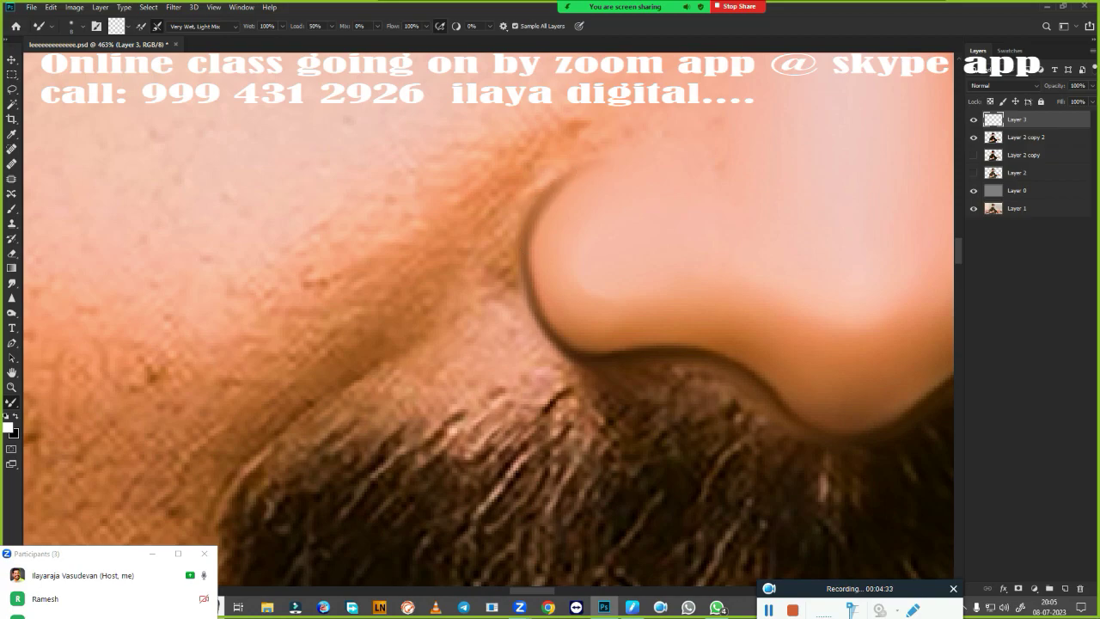
pyautogui.scroll(-4, 683, 422)
pyautogui.moveTo(786, 360); pyautogui.dragTo(611, 386)
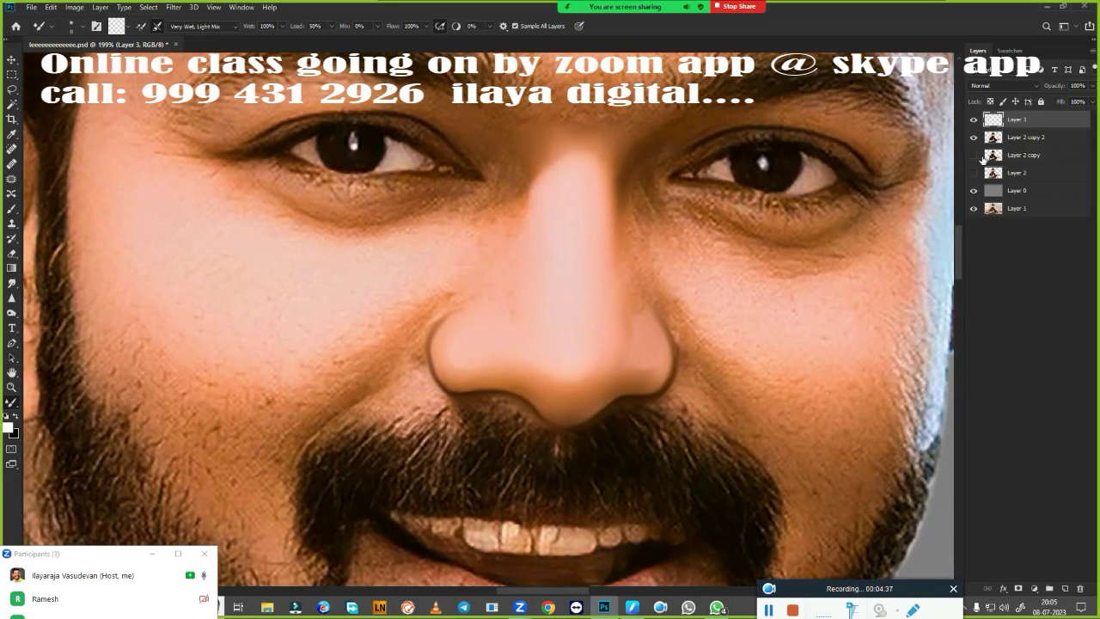
# Toggle the face layer's visibility to check the painted nose
pyautogui.click(974, 151)
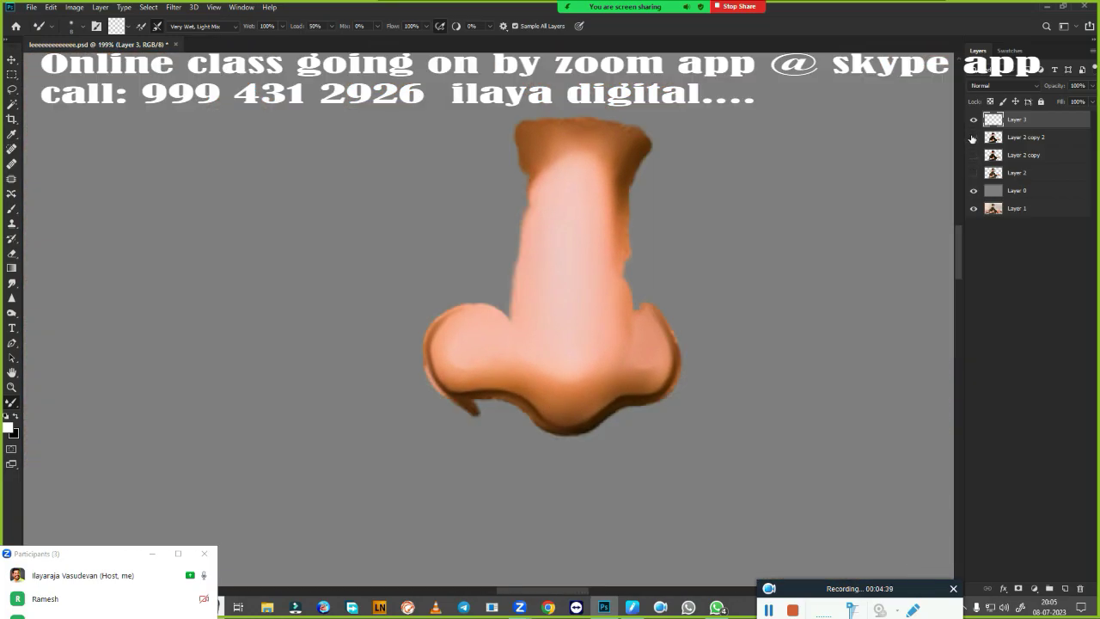
pyautogui.click(973, 138)
pyautogui.scroll(1, 511, 379)
pyautogui.scroll(2, 524, 387)
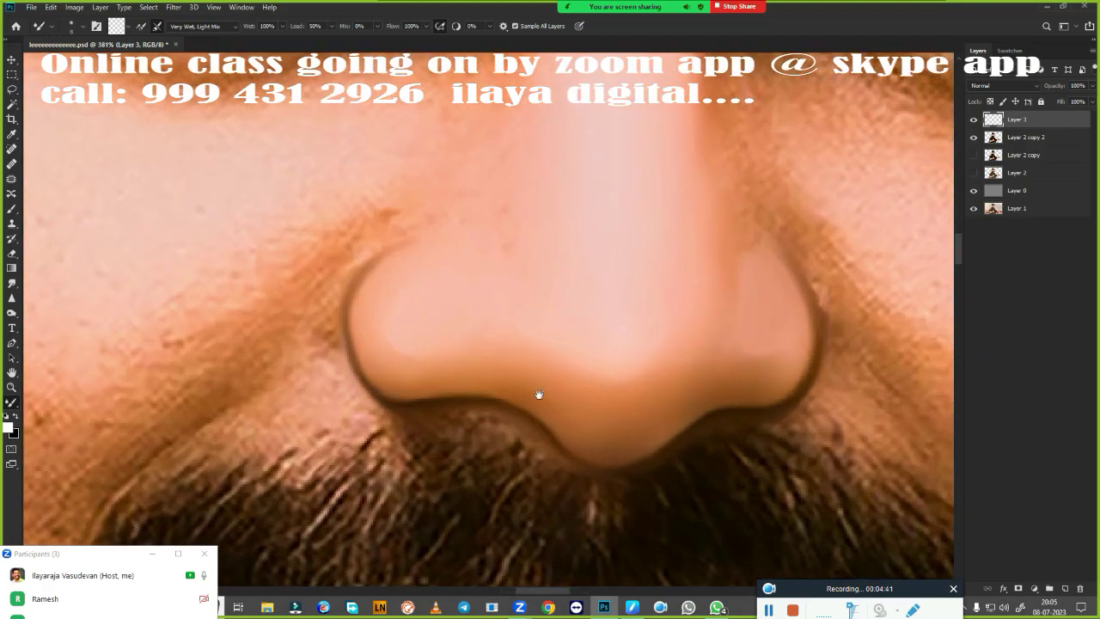
pyautogui.scroll(-2, 533, 396)
# Start a pen path beside the nose and curve it below the nose toward the beard
pyautogui.press('p')
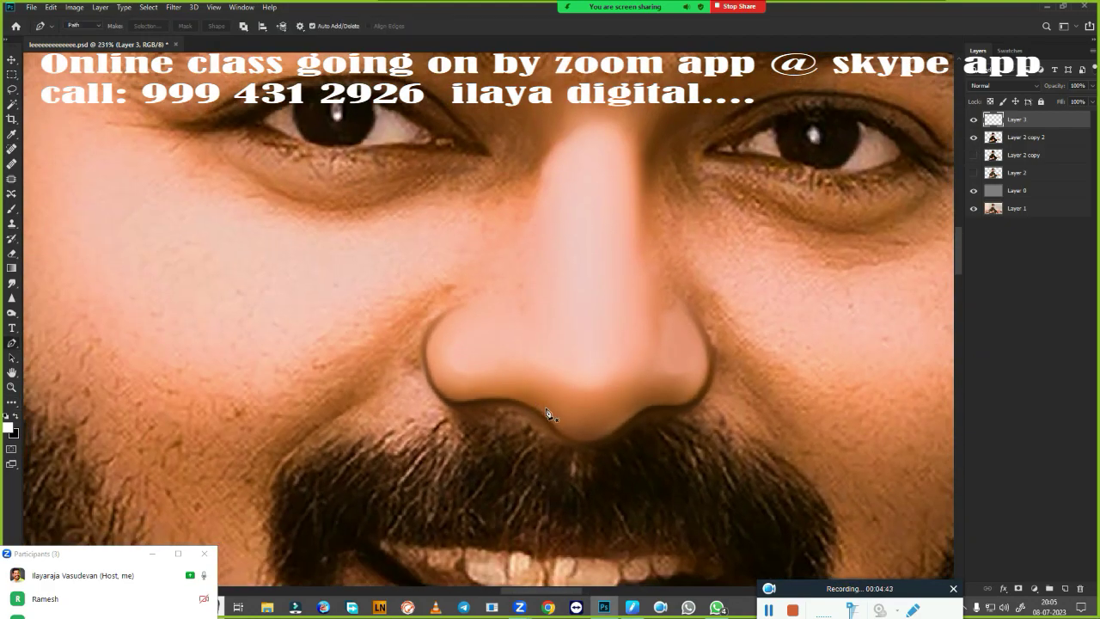
pyautogui.scroll(2, 505, 425)
pyautogui.scroll(-1, 503, 305)
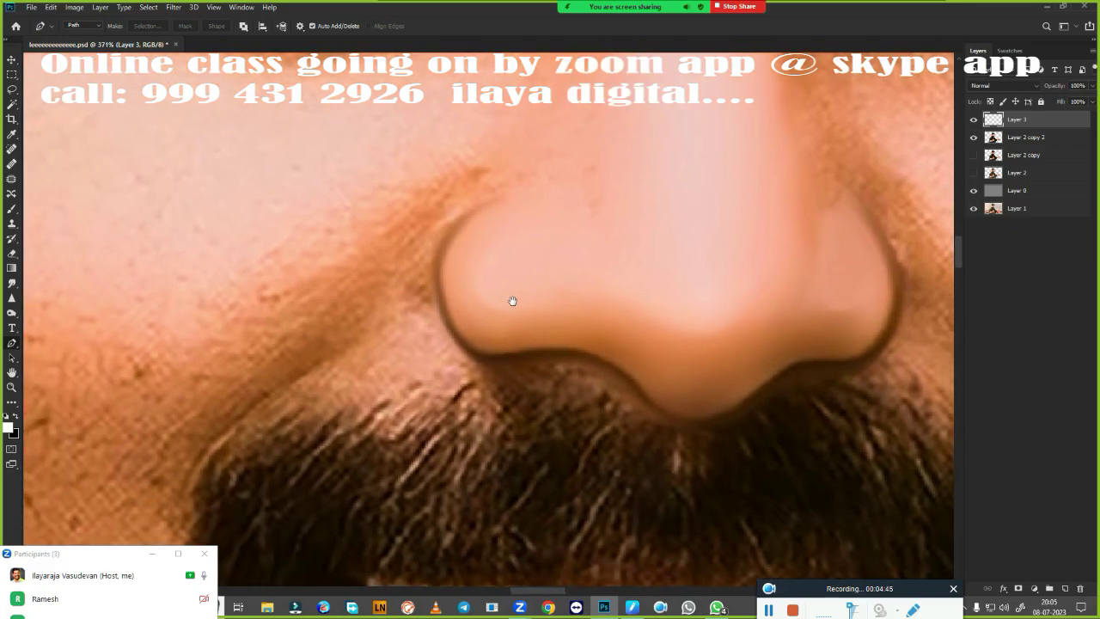
pyautogui.scroll(-1, 470, 337)
pyautogui.scroll(-3, 471, 337)
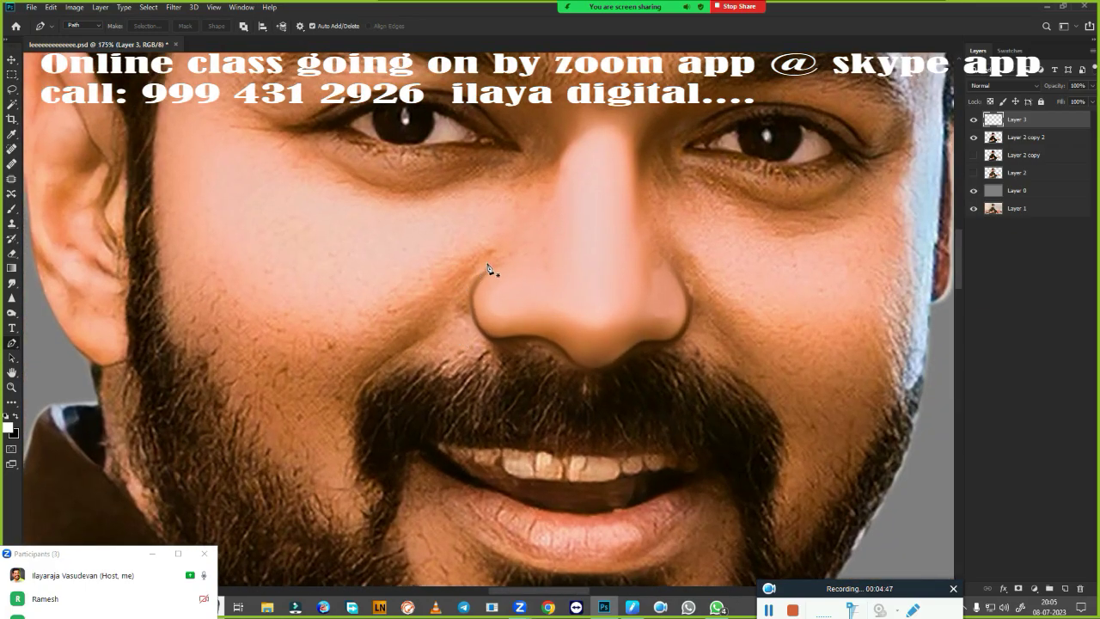
pyautogui.click(487, 263)
pyautogui.scroll(1, 435, 347)
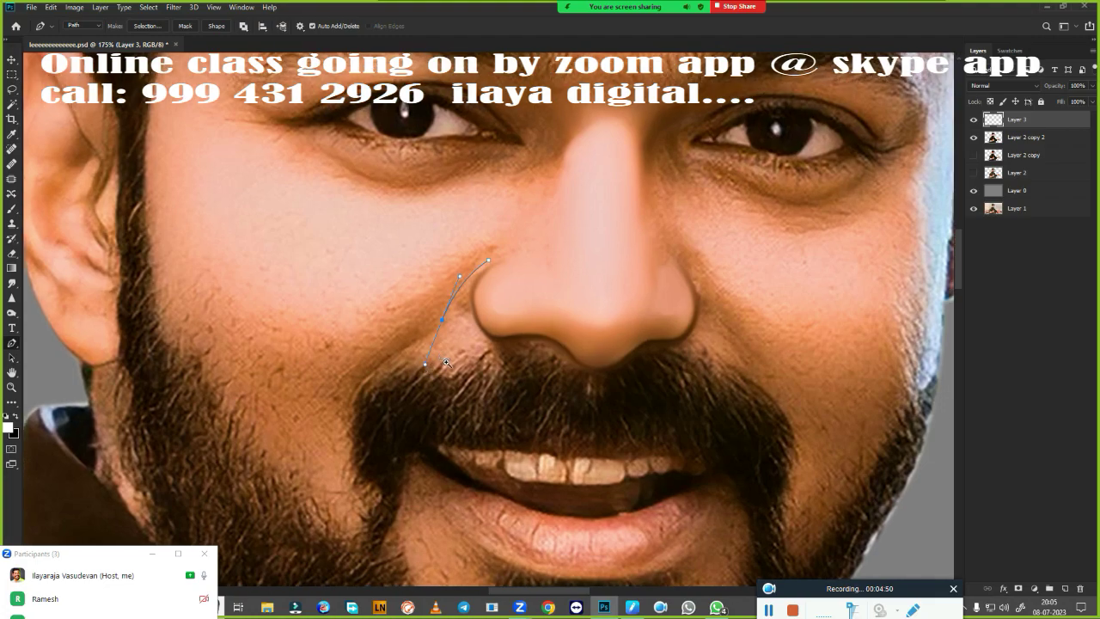
pyautogui.scroll(1, 456, 356)
pyautogui.scroll(1, 472, 348)
pyautogui.scroll(1, 515, 357)
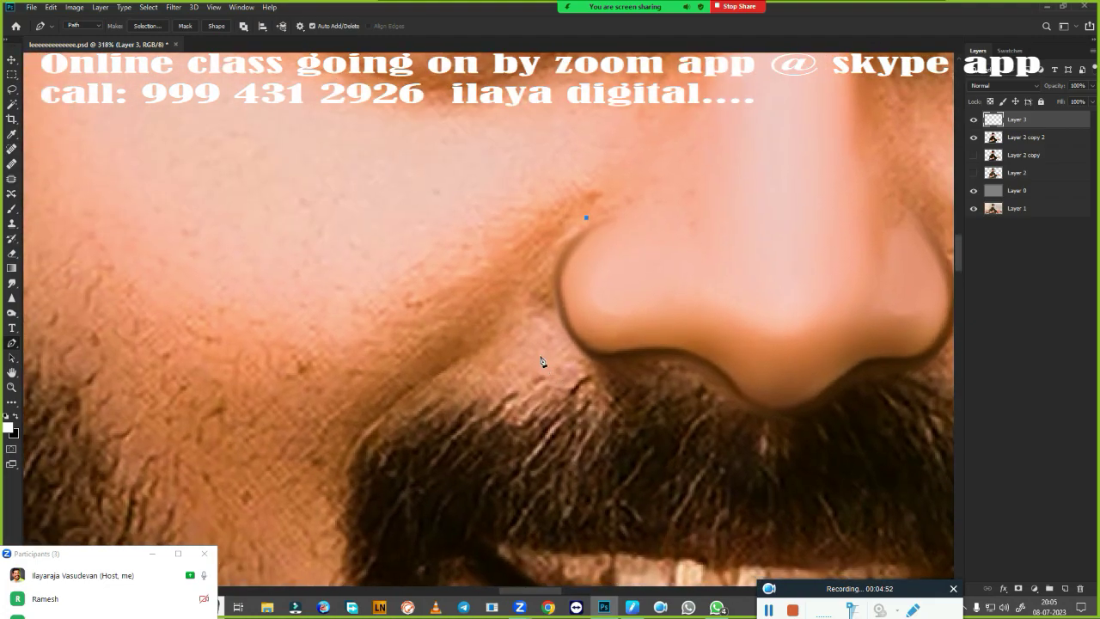
pyautogui.moveTo(508, 326); pyautogui.dragTo(498, 402)
pyautogui.moveTo(352, 458); pyautogui.dragTo(343, 492)
# Extend the path along the left cheek and curve it back toward the nose
pyautogui.scroll(-2, 352, 496)
pyautogui.moveTo(740, 524); pyautogui.dragTo(602, 477)
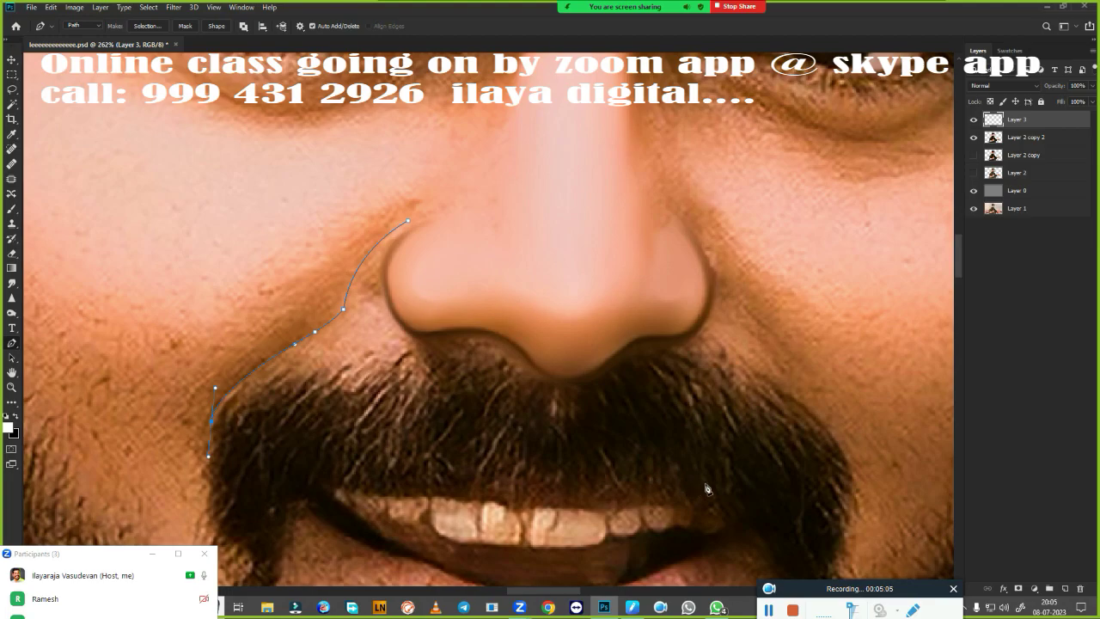
pyautogui.scroll(-3, 445, 478)
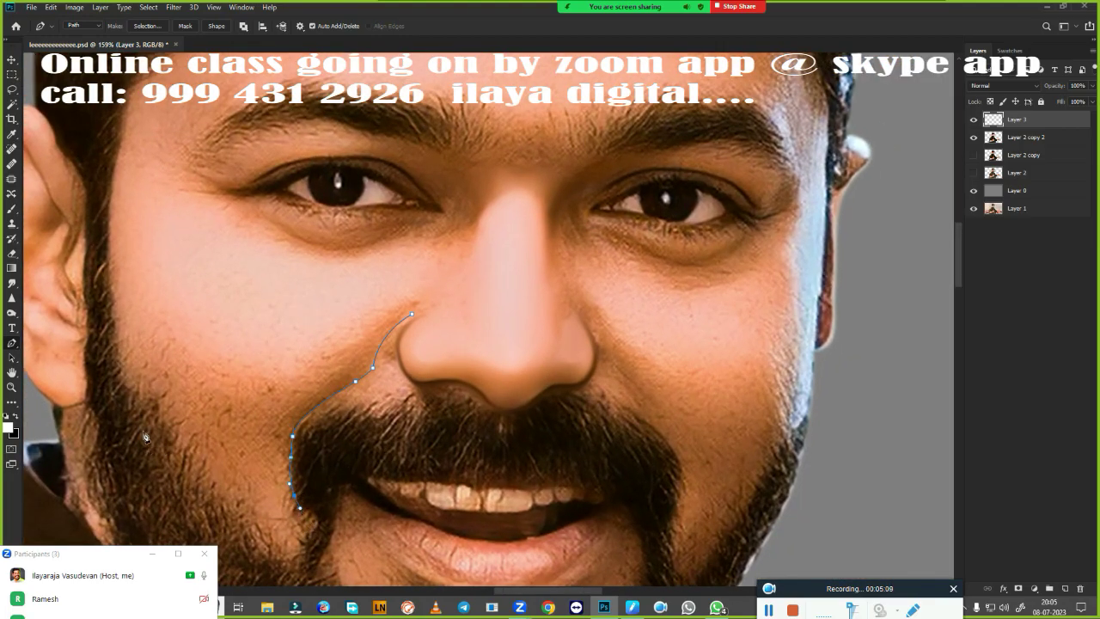
pyautogui.click(151, 230)
pyautogui.moveTo(191, 350); pyautogui.dragTo(217, 365)
pyautogui.moveTo(325, 338); pyautogui.dragTo(436, 291)
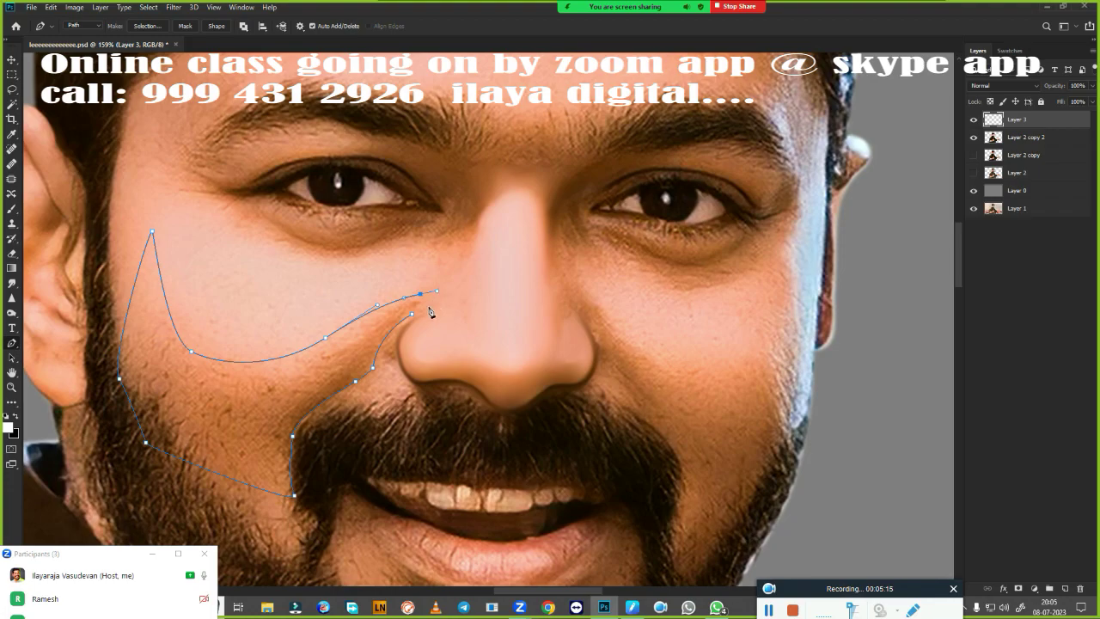
# Load the cheek path as a selection and feather it by 2 pixels
pyautogui.hotkey('ctrl', 'Return')
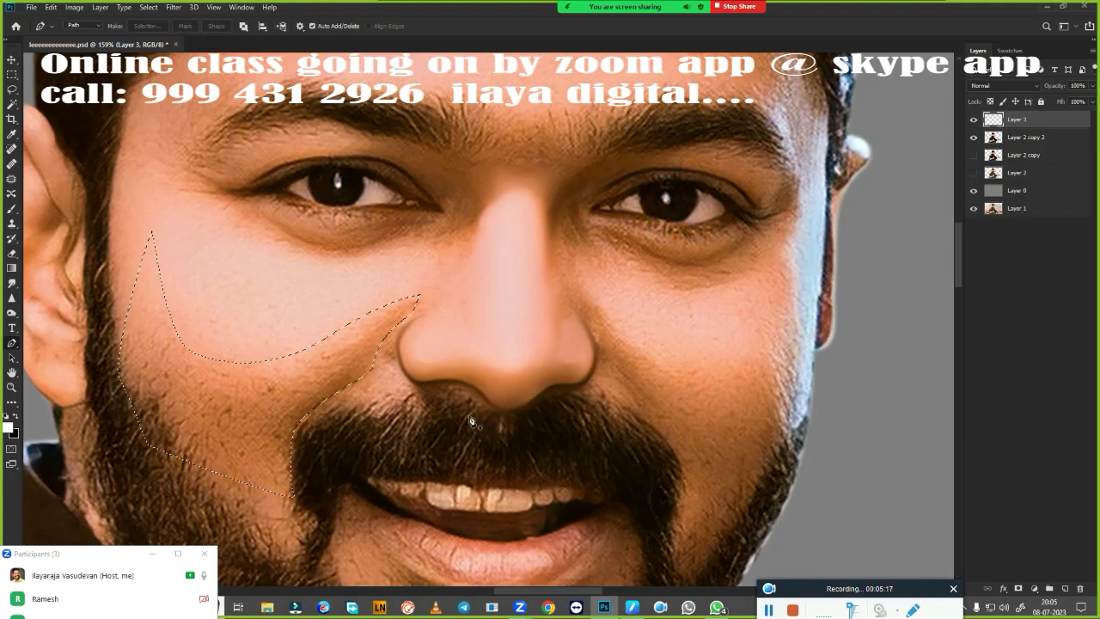
pyautogui.scroll(3, 368, 399)
pyautogui.scroll(2, 367, 400)
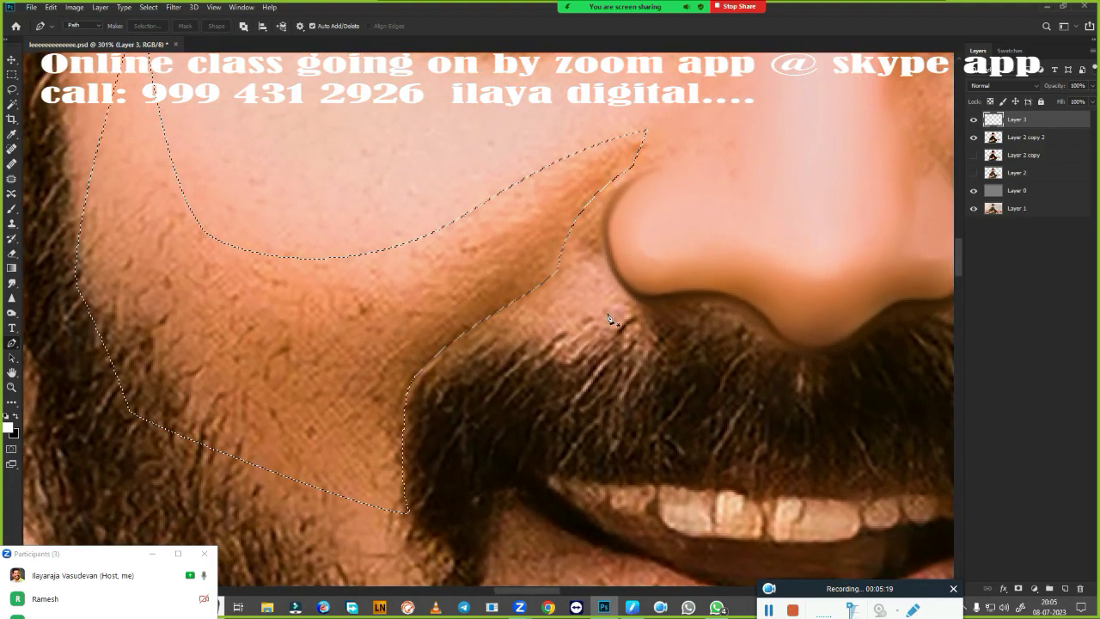
pyautogui.hotkey('shift', 'F6')
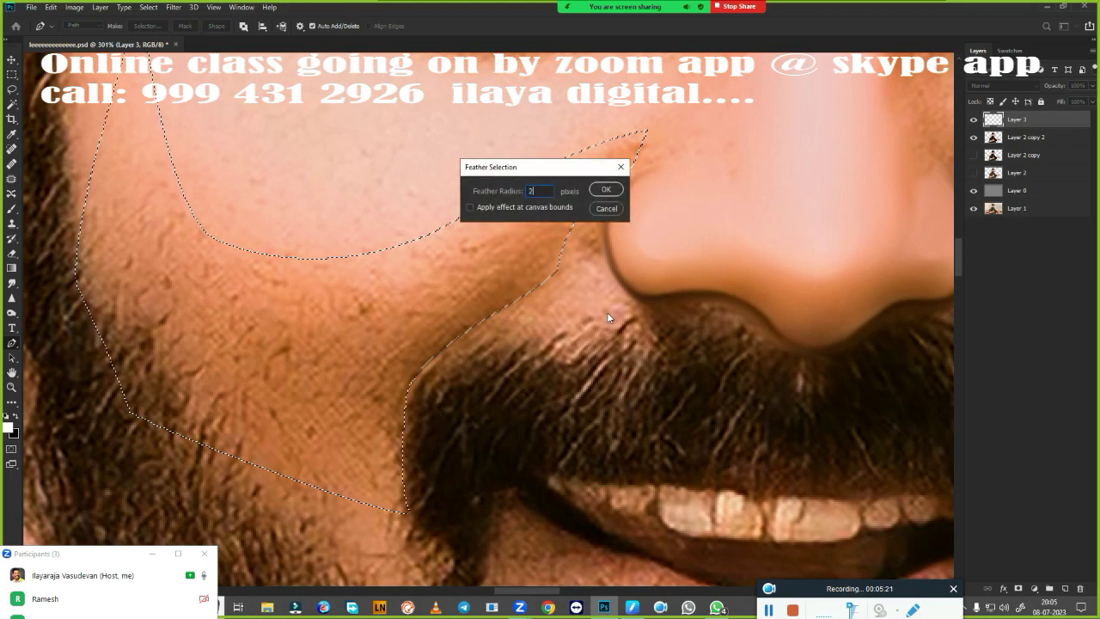
pyautogui.press('Return')
pyautogui.scroll(1, 490, 450)
# Smudge the textured cheek skin inside the selection smooth at 80% strength
pyautogui.press('r')
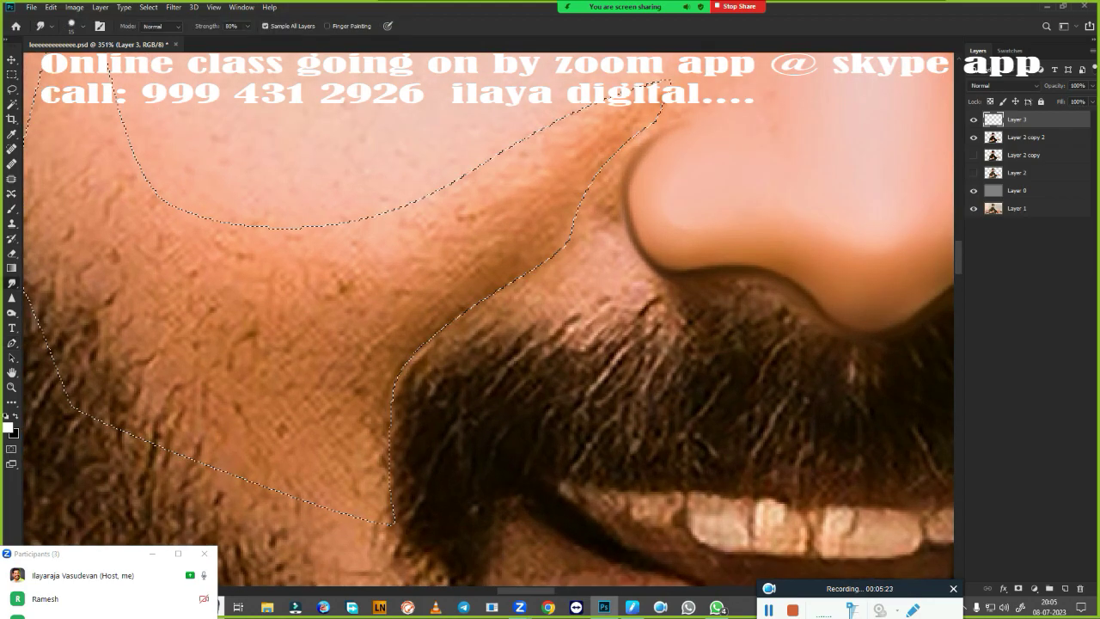
pyautogui.press(']')
pyautogui.press(']')
pyautogui.press(']')
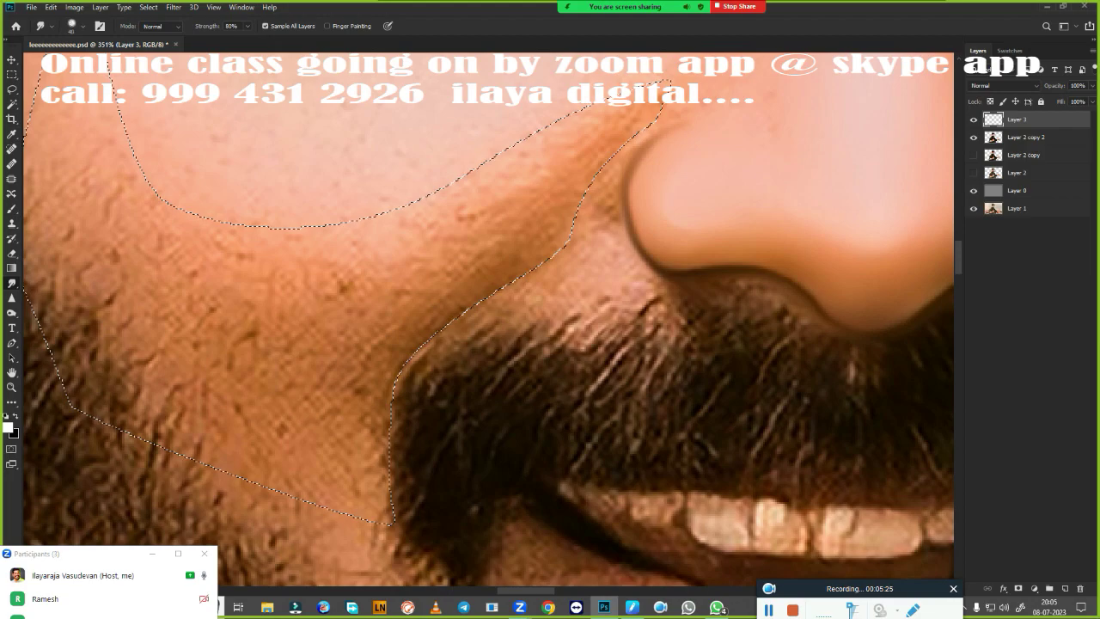
pyautogui.moveTo(454, 307)
pyautogui.mouseDown()
pyautogui.moveTo(554, 225)
pyautogui.moveTo(550, 129)
pyautogui.moveTo(582, 170)
pyautogui.mouseUp()
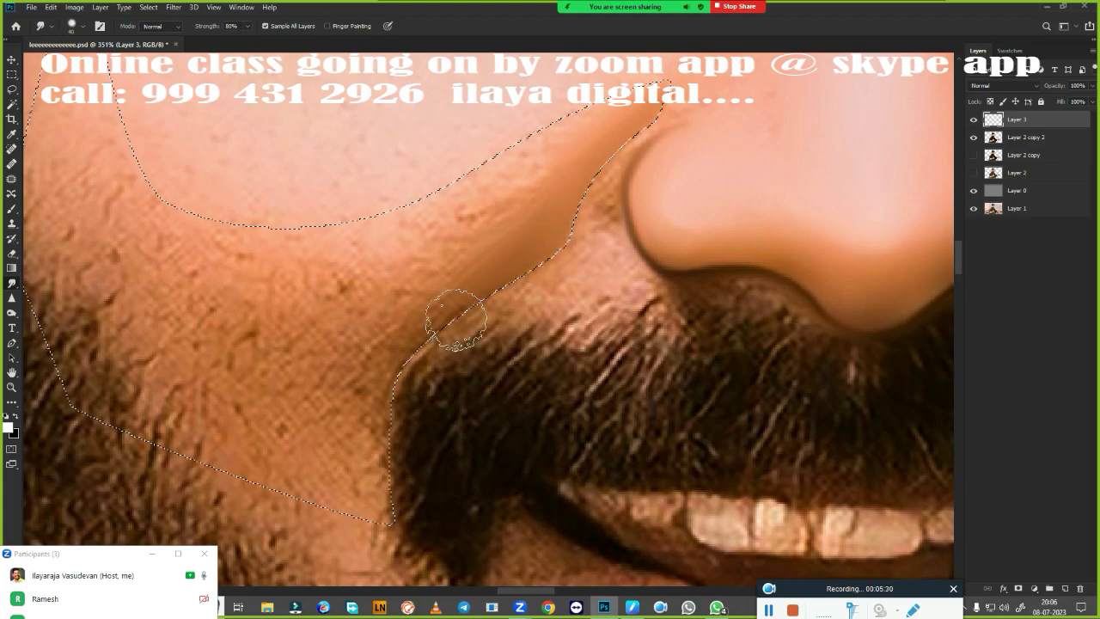
pyautogui.moveTo(454, 315)
pyautogui.mouseDown()
pyautogui.moveTo(413, 326)
pyautogui.moveTo(537, 234)
pyautogui.moveTo(351, 417)
pyautogui.moveTo(348, 456)
pyautogui.mouseUp()
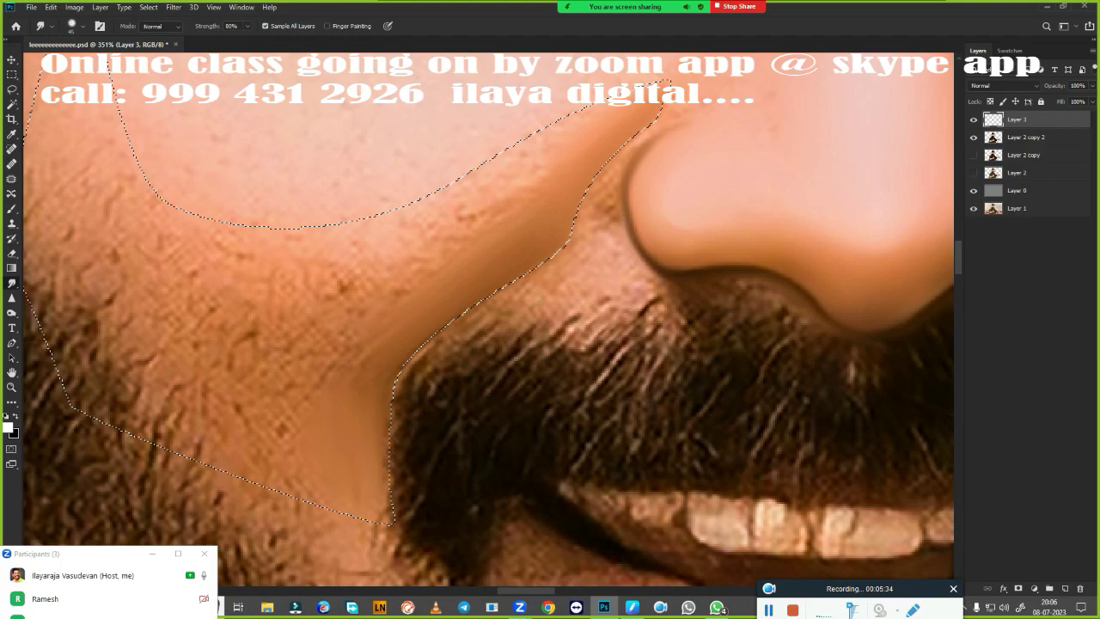
pyautogui.moveTo(275, 439); pyautogui.dragTo(224, 284)
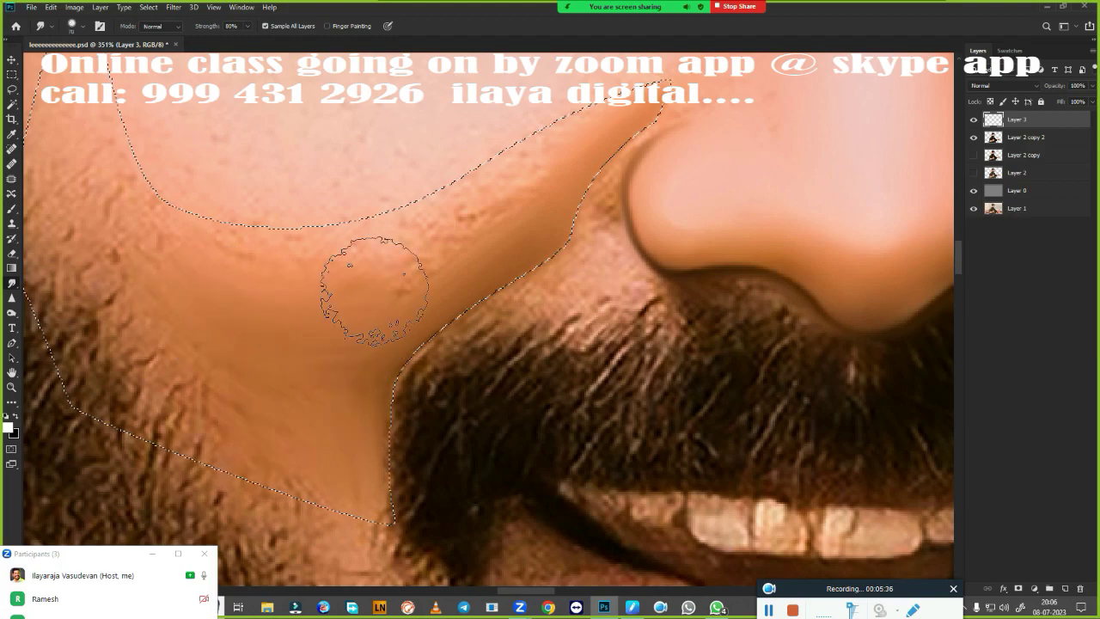
pyautogui.moveTo(407, 258); pyautogui.dragTo(528, 138)
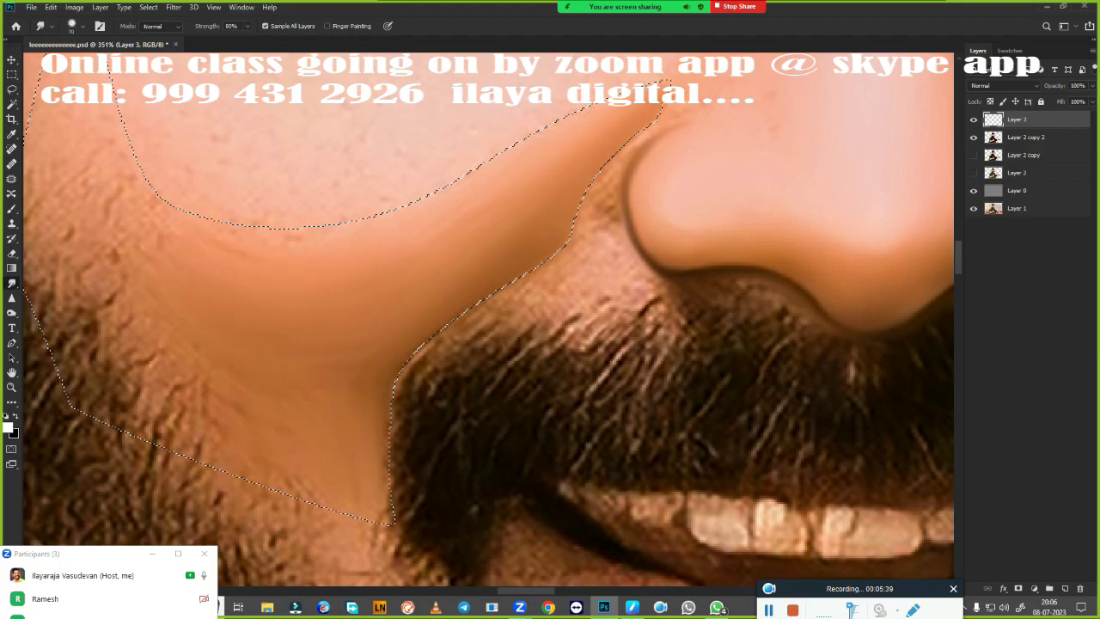
pyautogui.moveTo(200, 234); pyautogui.dragTo(215, 257)
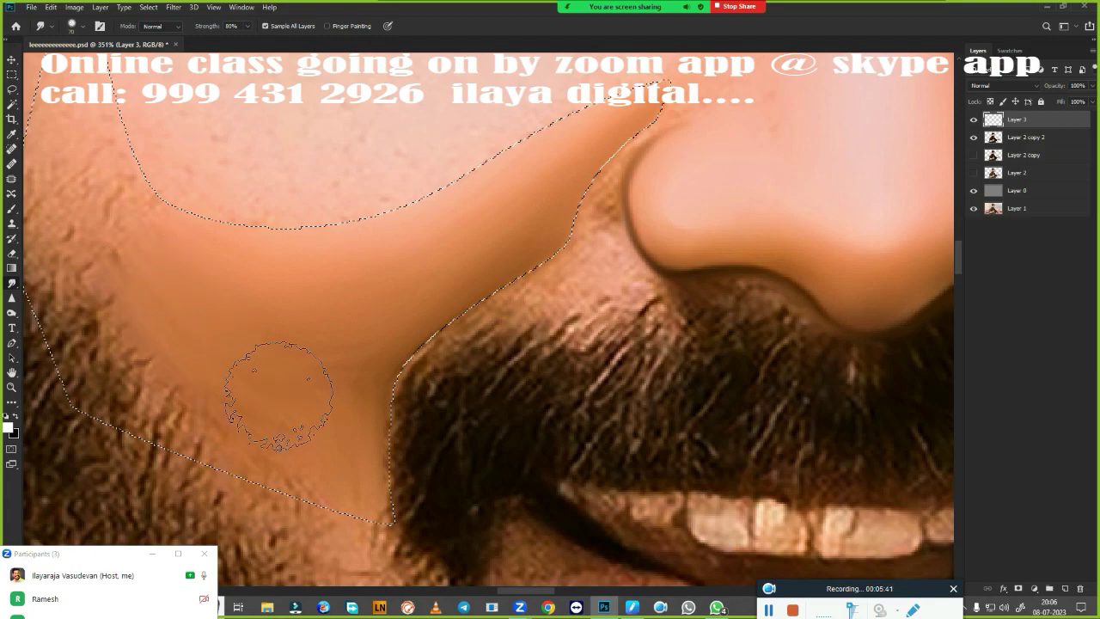
pyautogui.press('[')
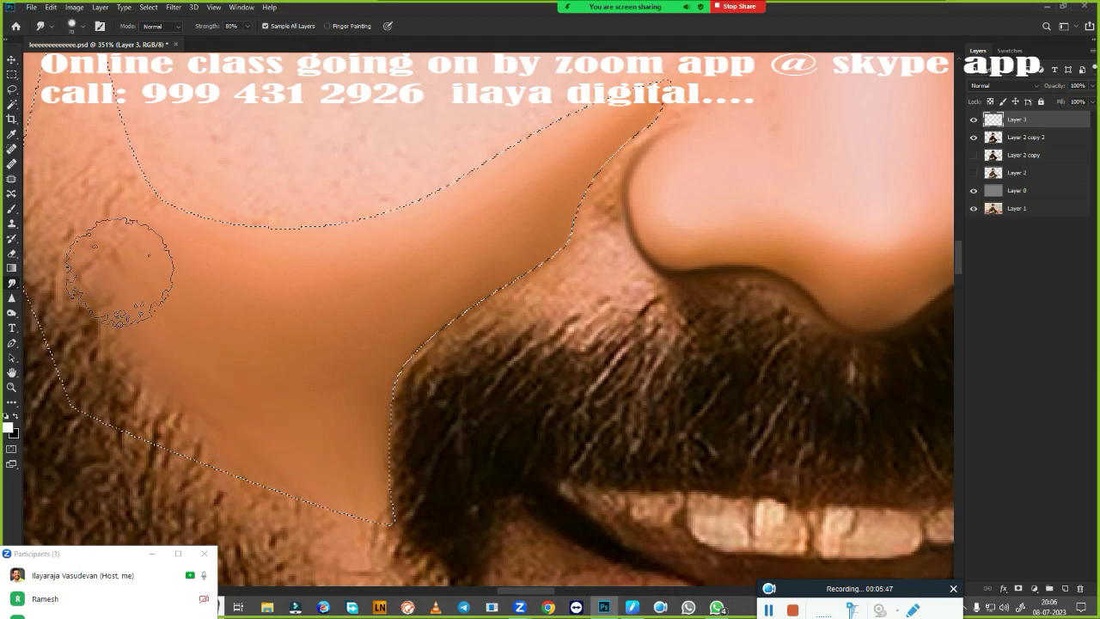
pyautogui.moveTo(131, 275); pyautogui.dragTo(147, 246)
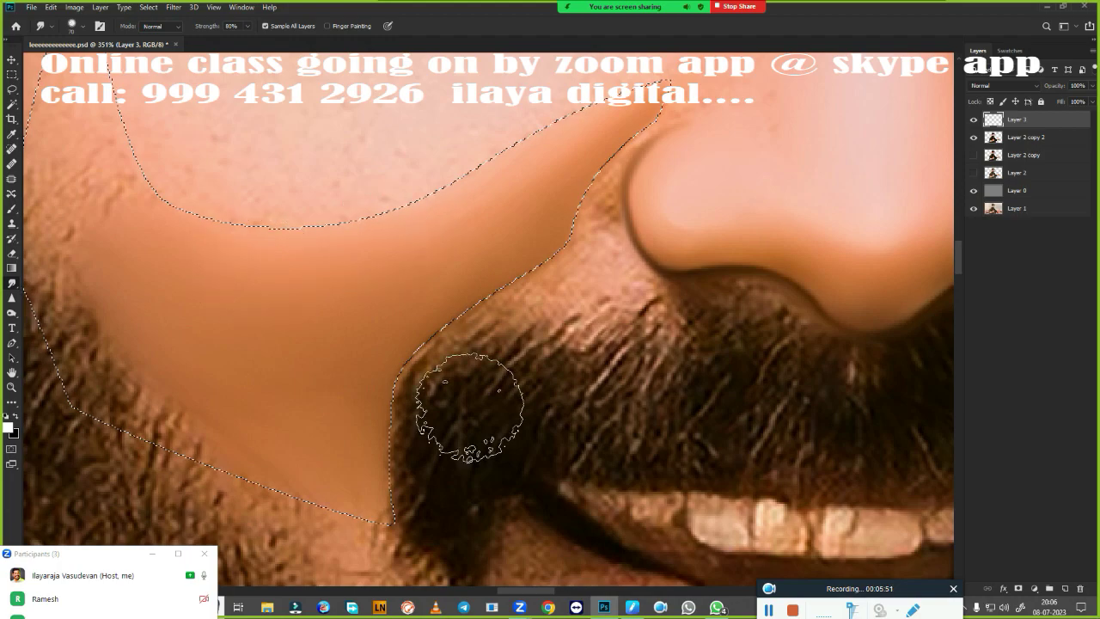
pyautogui.scroll(-3, 466, 407)
pyautogui.moveTo(266, 290); pyautogui.dragTo(255, 256)
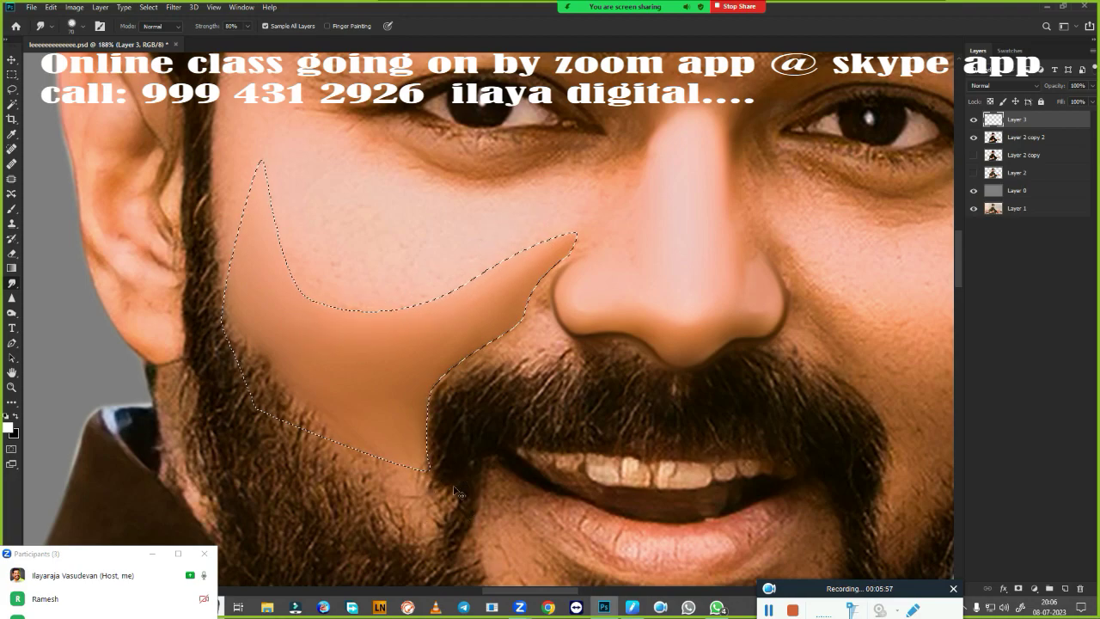
# Feather the cheek selection again and set the Smudge brush to about 20 px
pyautogui.hotkey('shift', 'F6')
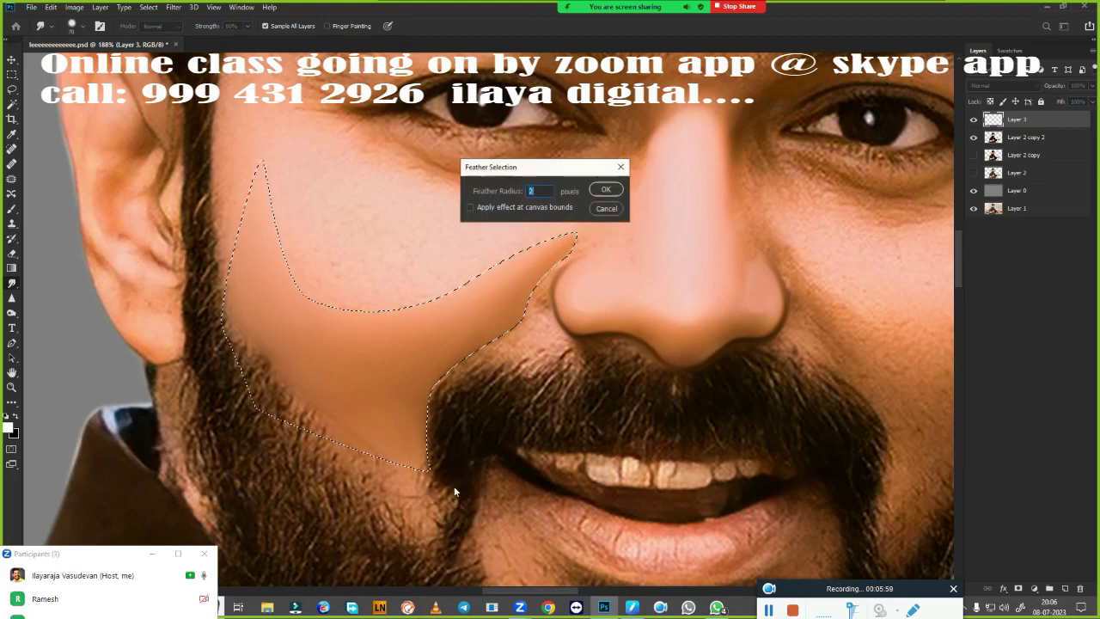
pyautogui.press('Return')
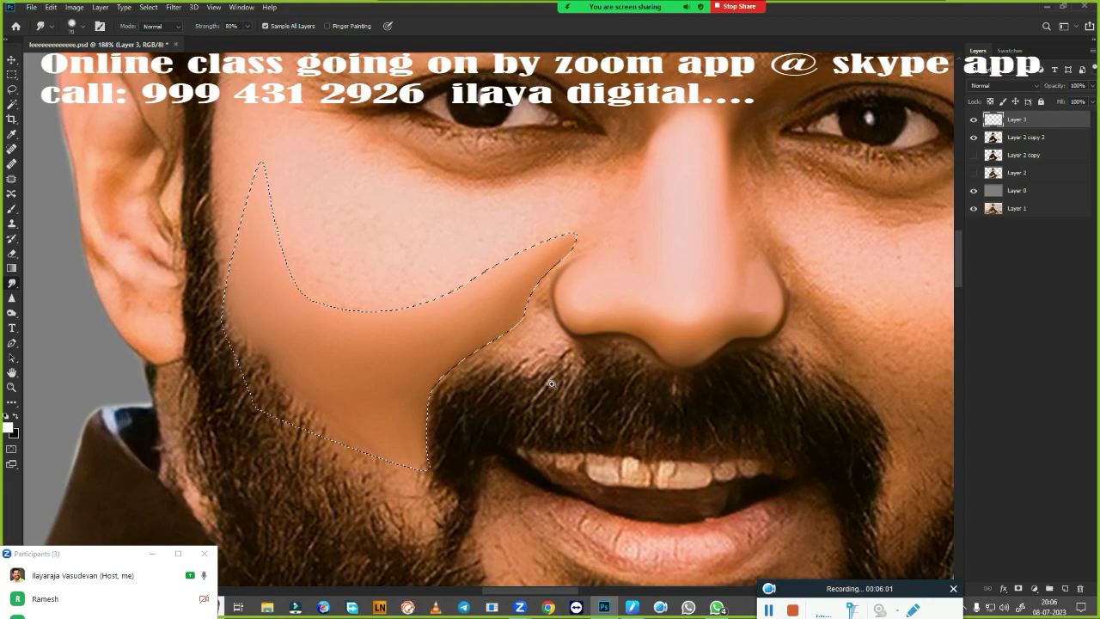
pyautogui.scroll(5, 556, 390)
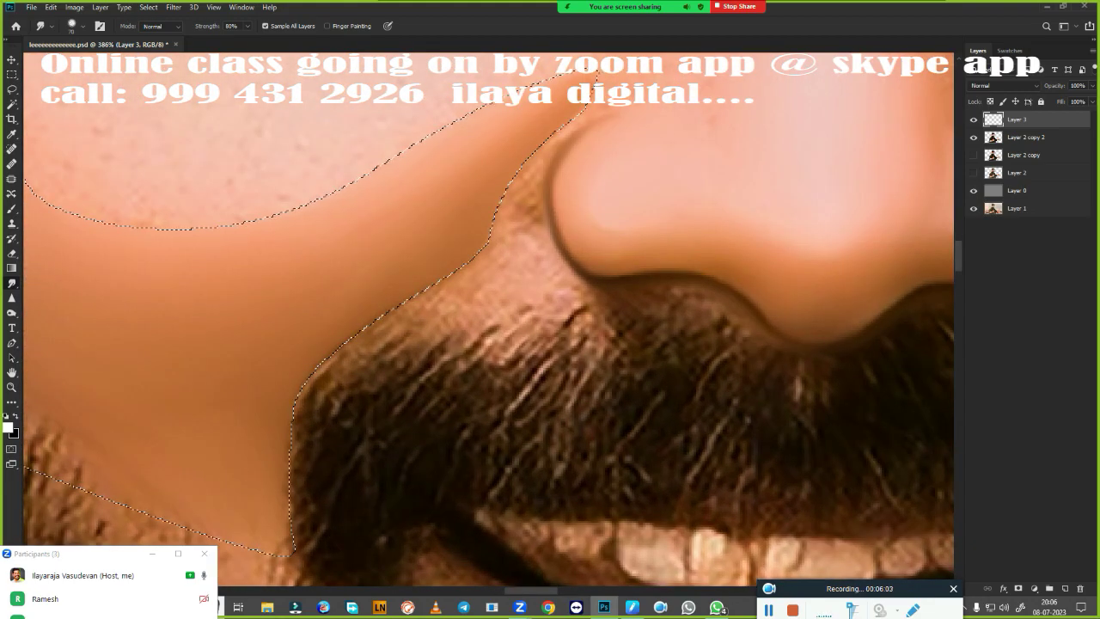
pyautogui.press('[')
pyautogui.press('[')
pyautogui.press('[')
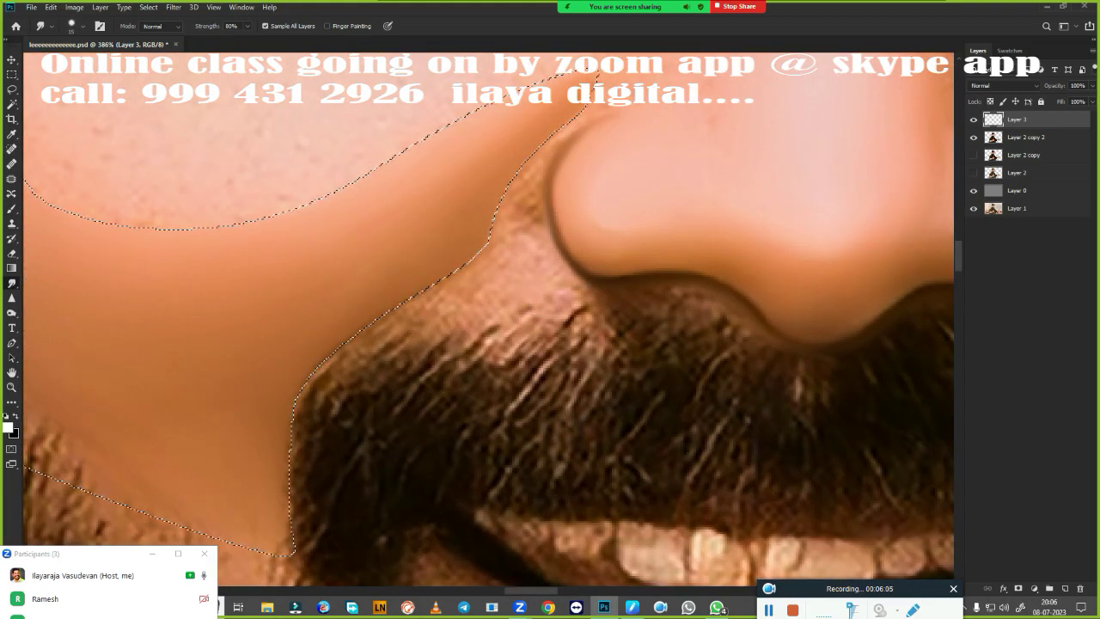
pyautogui.press(']')
pyautogui.press(']')
pyautogui.press(']')
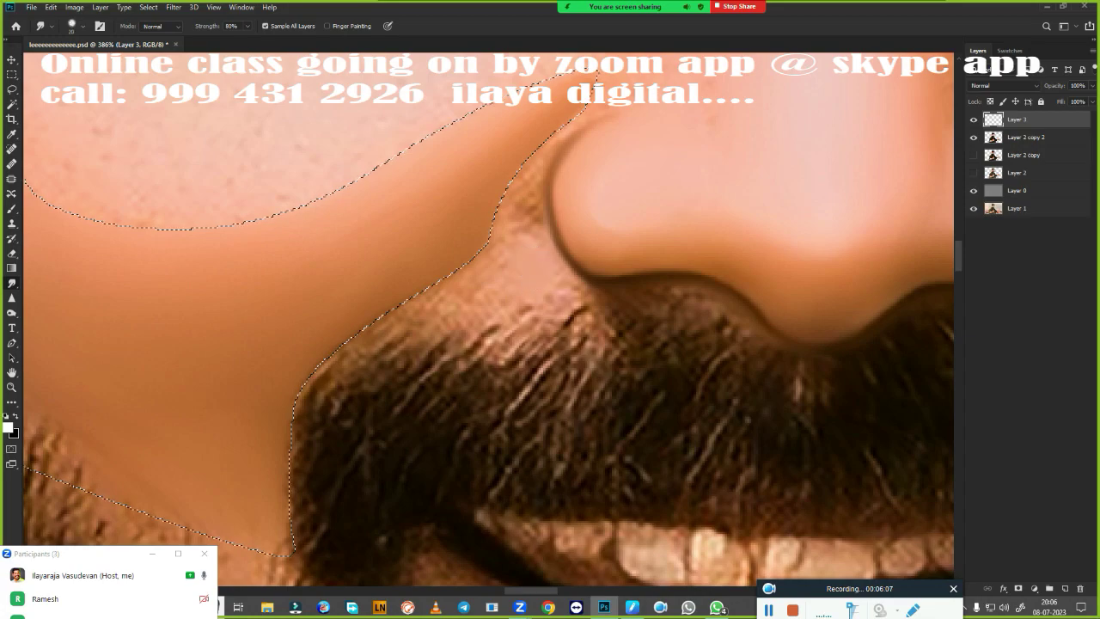
# Smudge the skin beside the nostril and the moustache's top edge under the nose
pyautogui.moveTo(536, 271)
pyautogui.mouseDown()
pyautogui.moveTo(552, 284)
pyautogui.moveTo(548, 305)
pyautogui.moveTo(374, 338)
pyautogui.mouseUp()
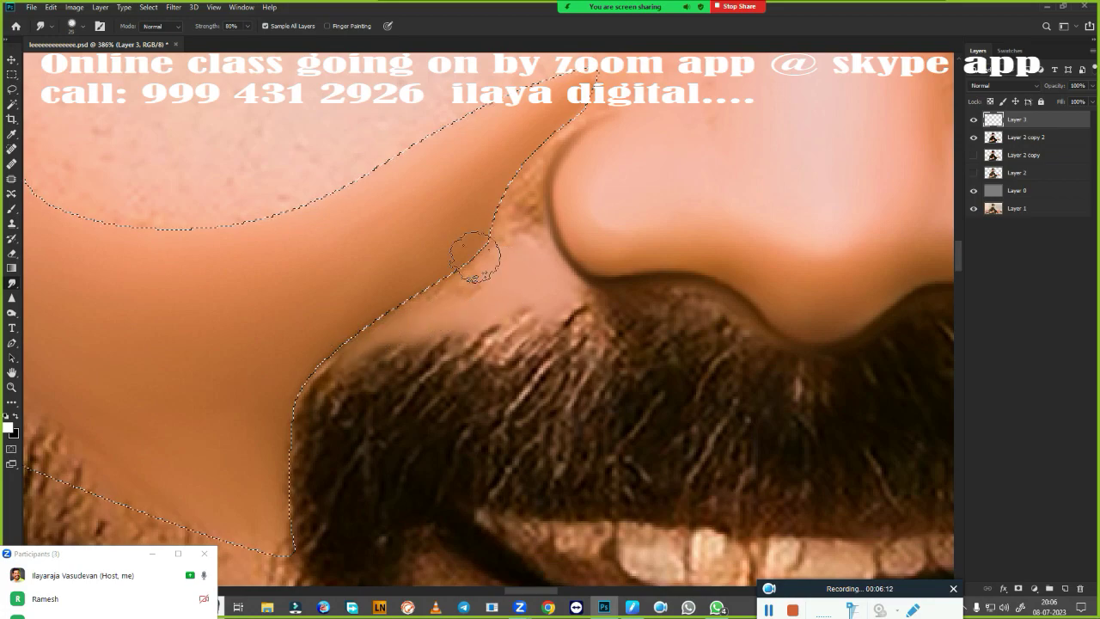
pyautogui.moveTo(474, 255)
pyautogui.mouseDown()
pyautogui.moveTo(374, 288)
pyautogui.moveTo(374, 335)
pyautogui.moveTo(482, 289)
pyautogui.moveTo(361, 344)
pyautogui.mouseUp()
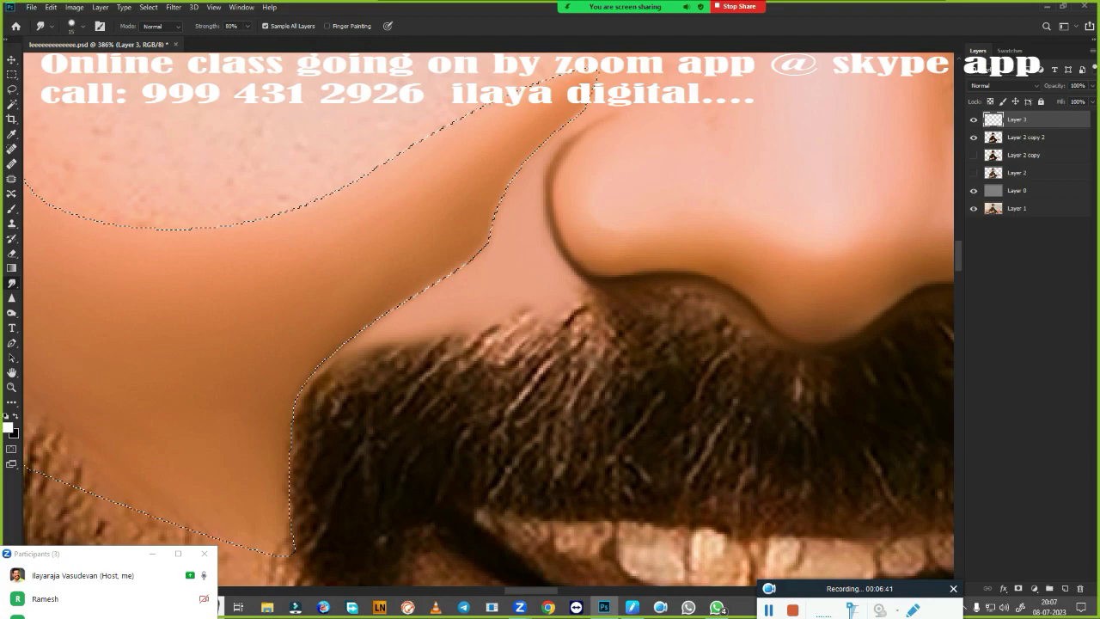
pyautogui.moveTo(534, 294); pyautogui.dragTo(540, 310)
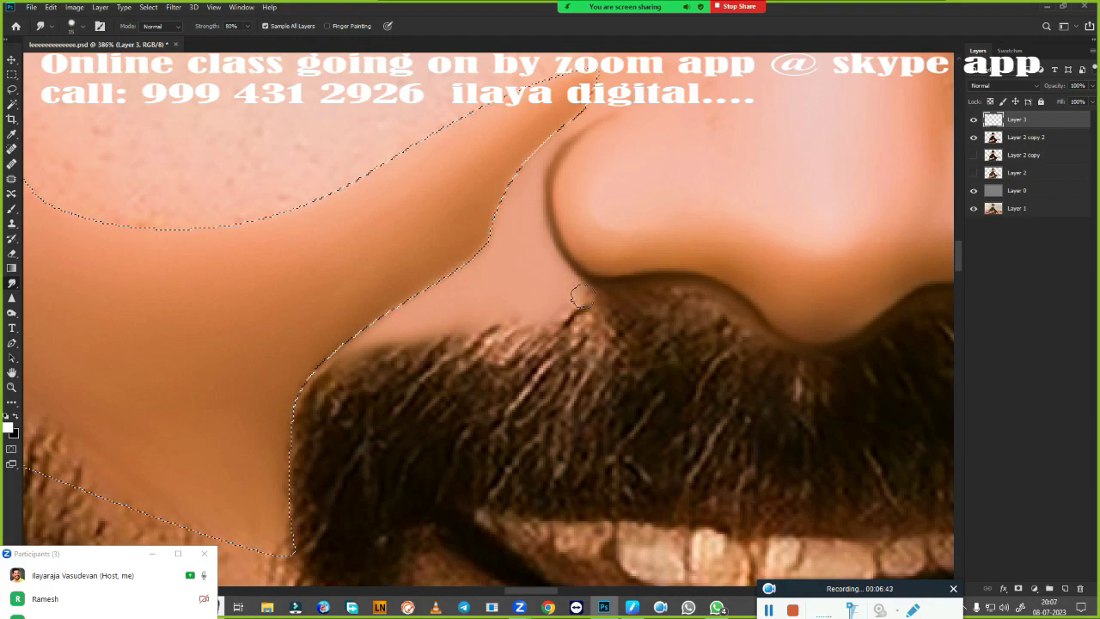
pyautogui.moveTo(679, 293)
pyautogui.mouseDown()
pyautogui.moveTo(646, 294)
pyautogui.moveTo(720, 314)
pyautogui.moveTo(651, 297)
pyautogui.moveTo(665, 299)
pyautogui.mouseUp()
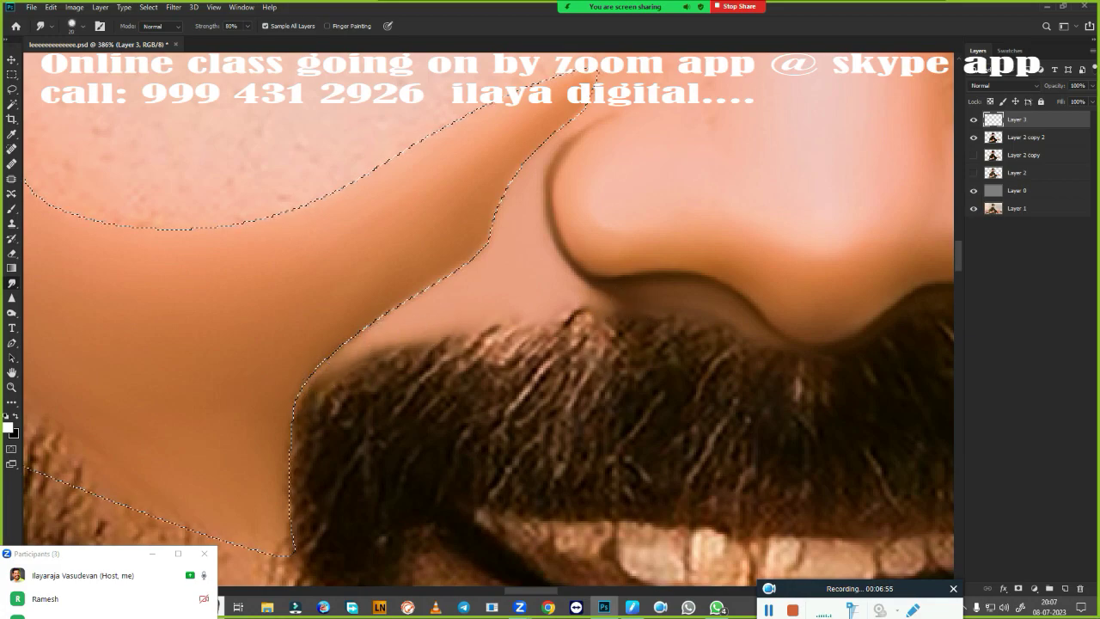
pyautogui.scroll(-5, 460, 387)
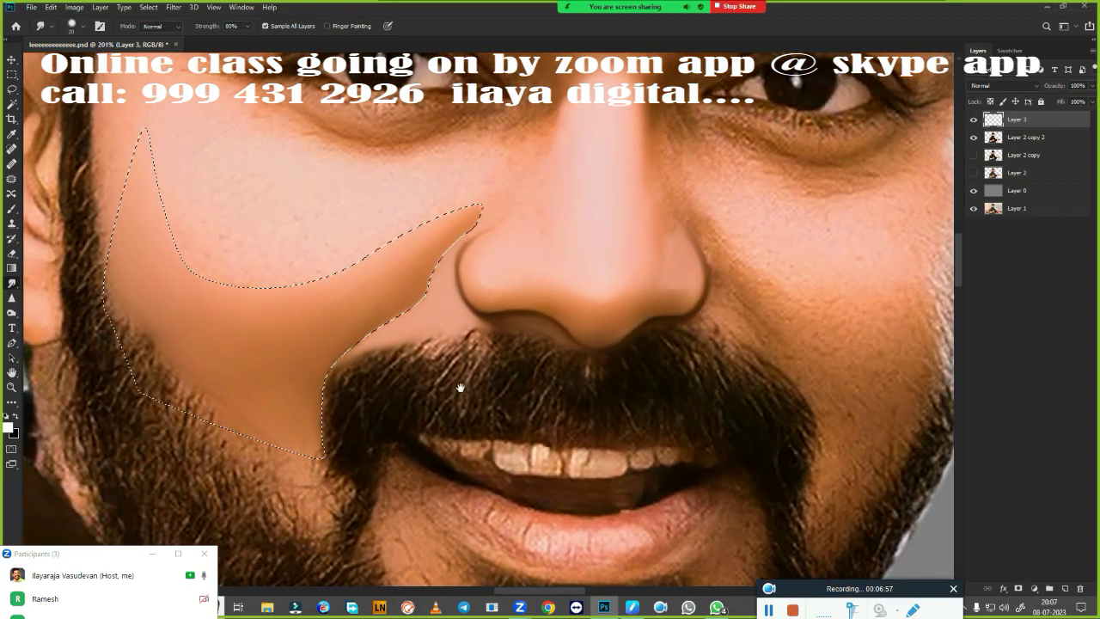
# Briefly try the Eraser near the moustache's left side, then return to Smudge
pyautogui.press('e')
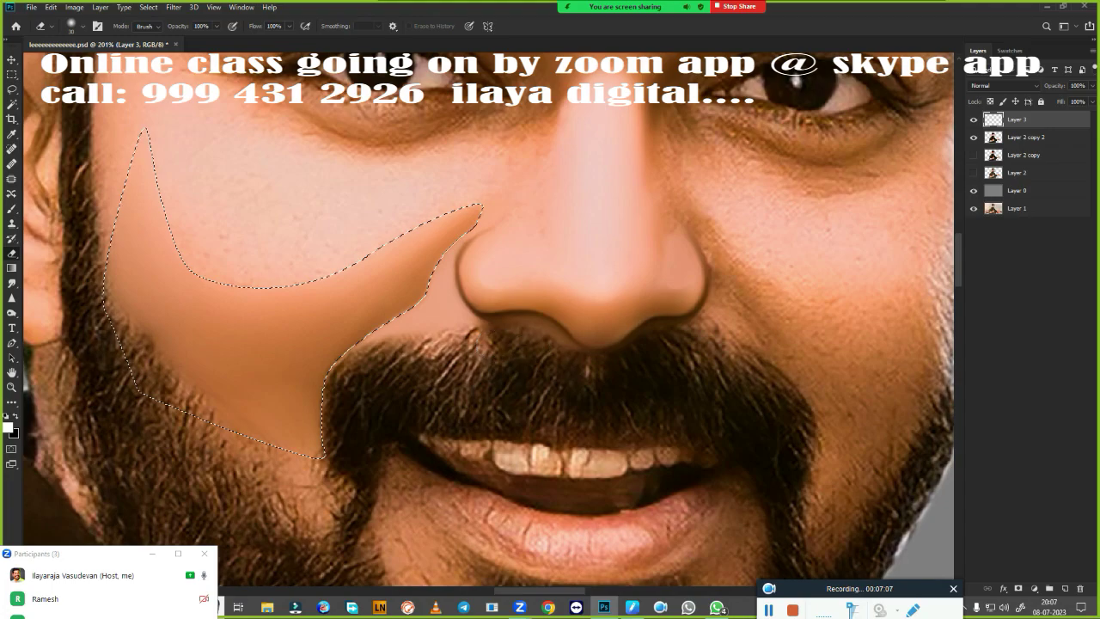
pyautogui.keyDown('ctrl'); pyautogui.click(370, 388); pyautogui.keyUp('ctrl')
pyautogui.scroll(-3, 411, 410)
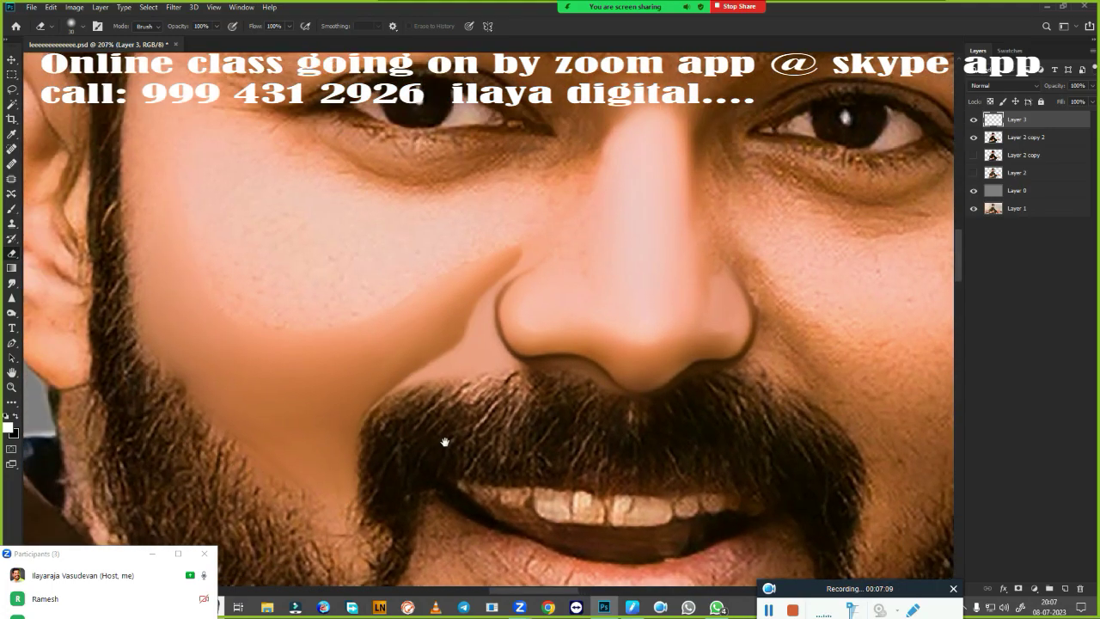
pyautogui.scroll(2, 442, 441)
pyautogui.press('r')
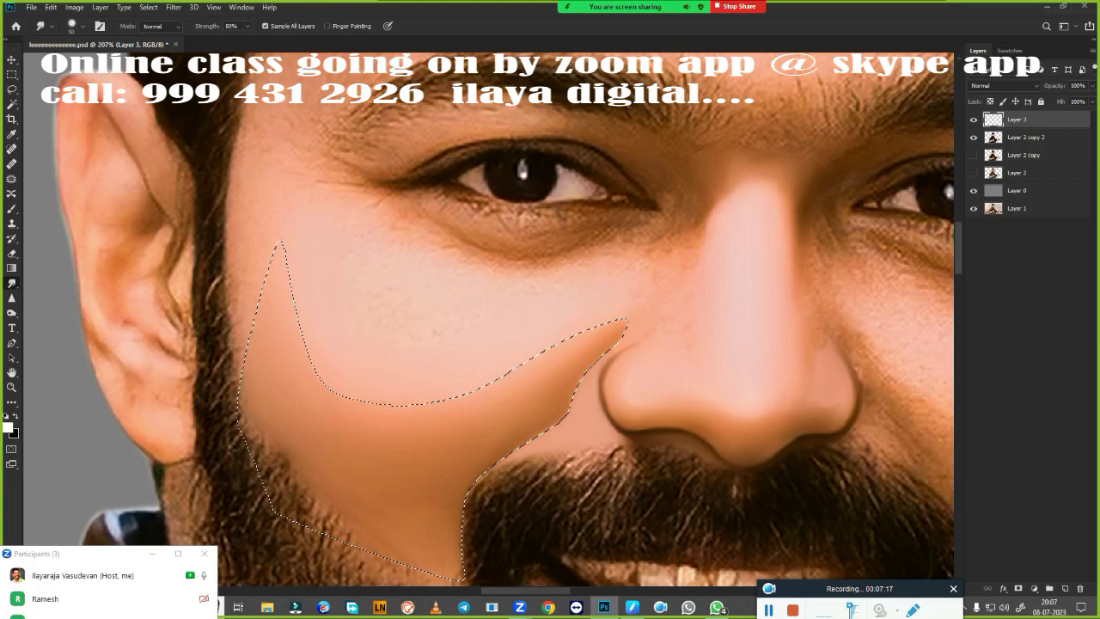
# Deselect the cheek and smudge the beard edge between cheek and moustache into the skin
pyautogui.hotkey('ctrl', 'd')
pyautogui.scroll(-5, 574, 495)
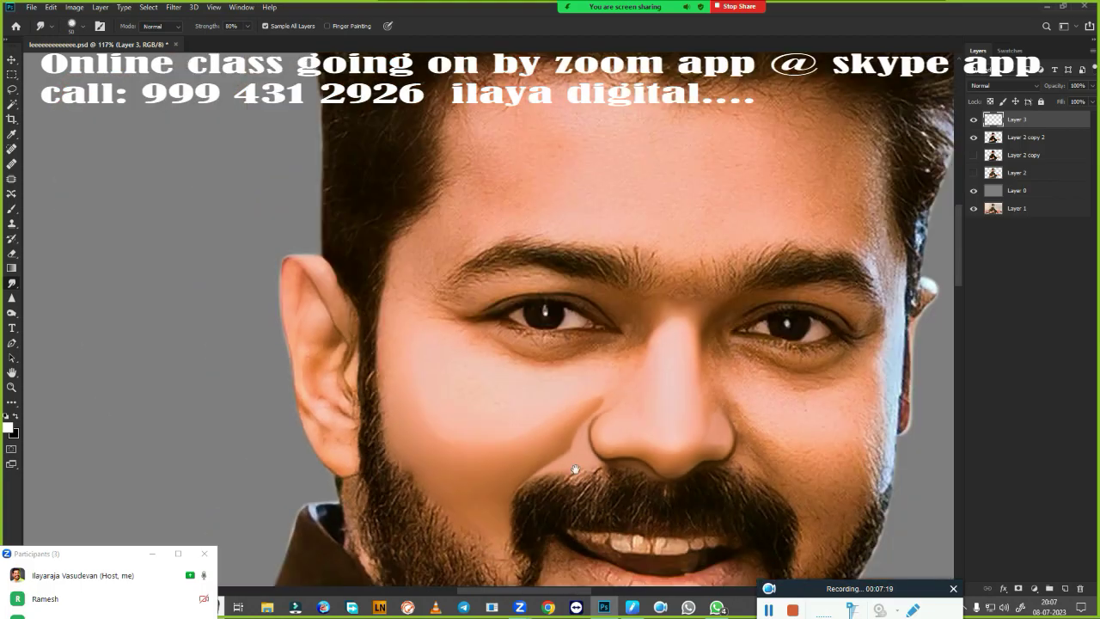
pyautogui.scroll(4, 454, 381)
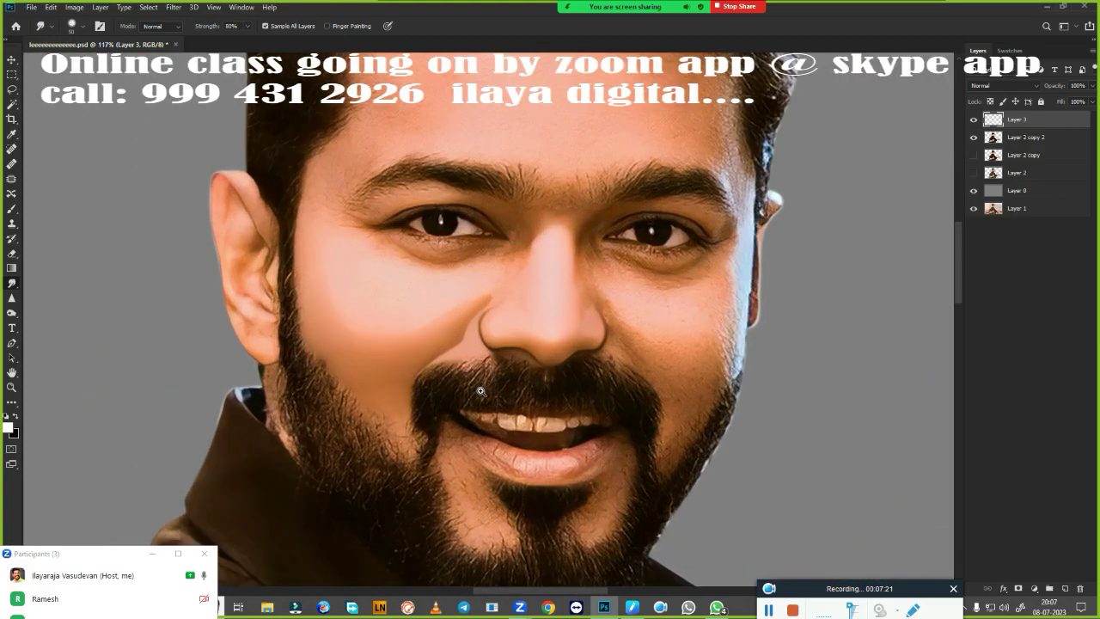
pyautogui.scroll(2, 453, 380)
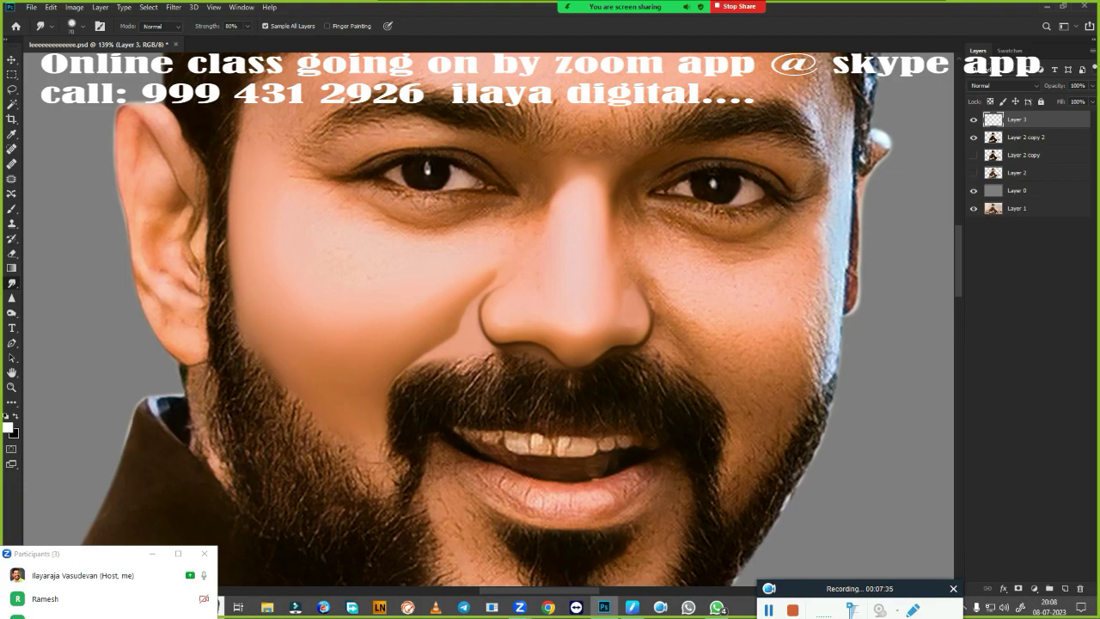
pyautogui.moveTo(365, 426); pyautogui.dragTo(374, 486)
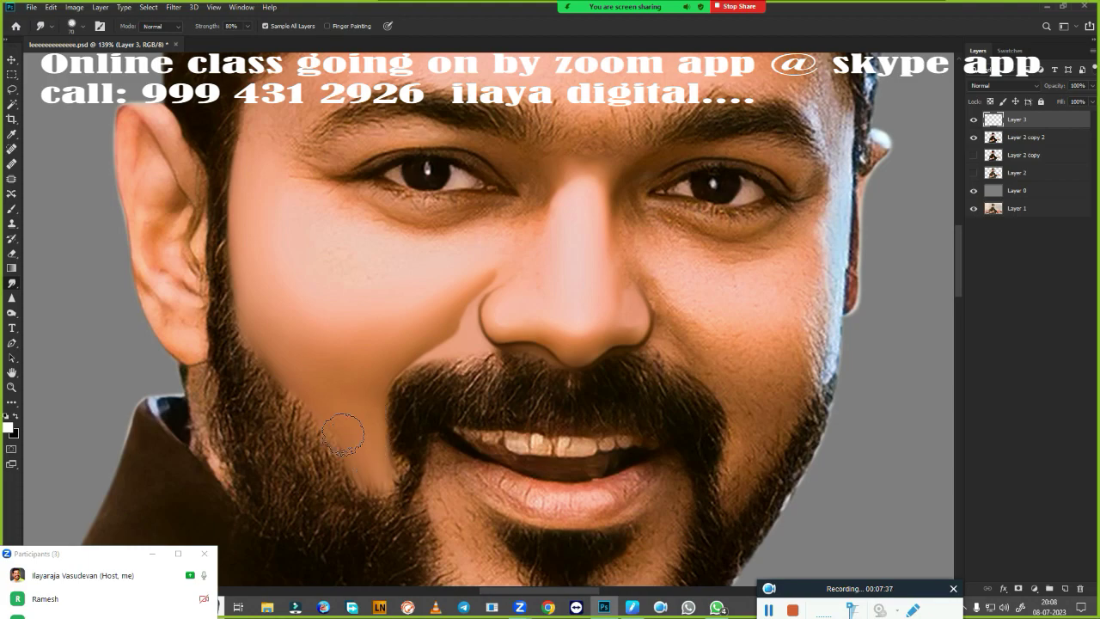
pyautogui.moveTo(294, 332); pyautogui.dragTo(279, 346)
pyautogui.press('[')
pyautogui.press('[')
# Try the Eraser again, then return to a smaller Smudge brush over the moustache and nose
pyautogui.press('e')
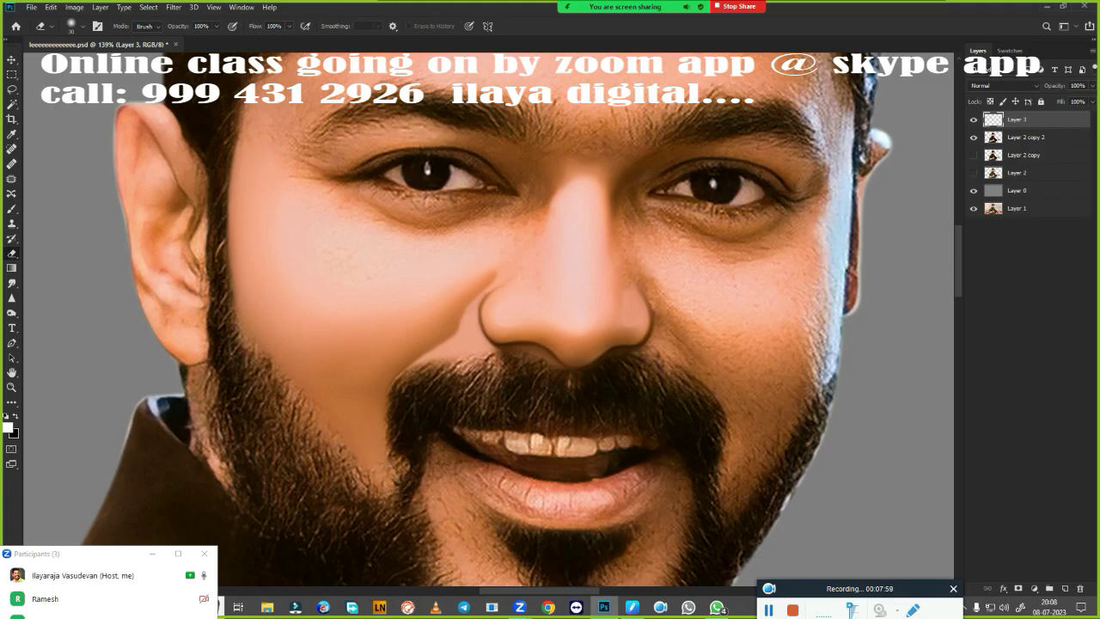
pyautogui.scroll(-5, 413, 486)
pyautogui.scroll(3, 373, 413)
pyautogui.scroll(2, 373, 386)
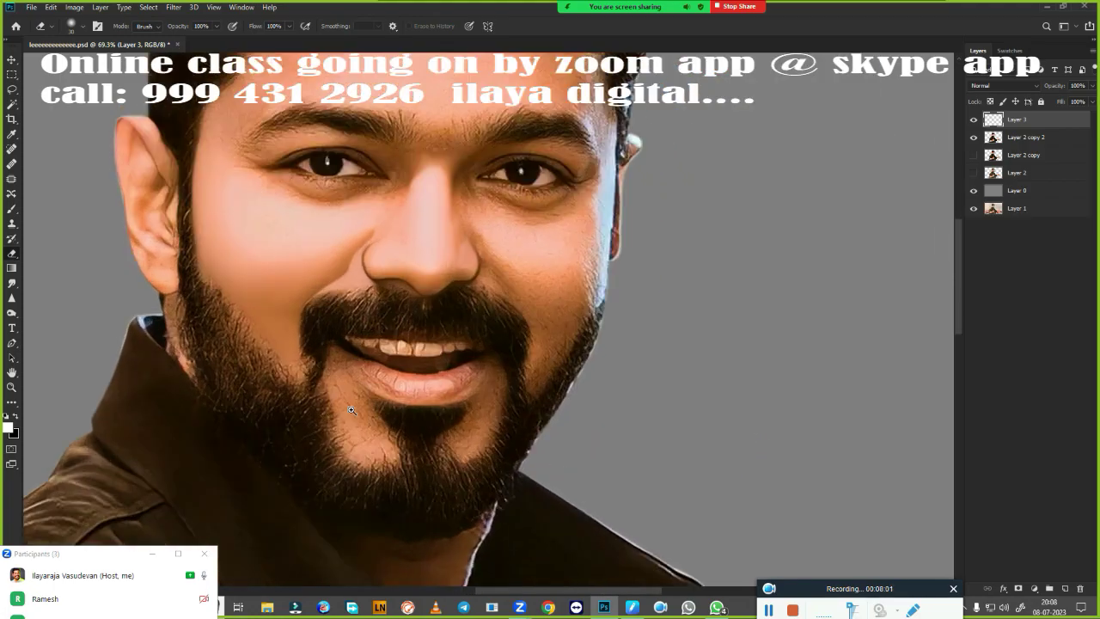
pyautogui.scroll(2, 412, 371)
pyautogui.moveTo(412, 371); pyautogui.dragTo(558, 462)
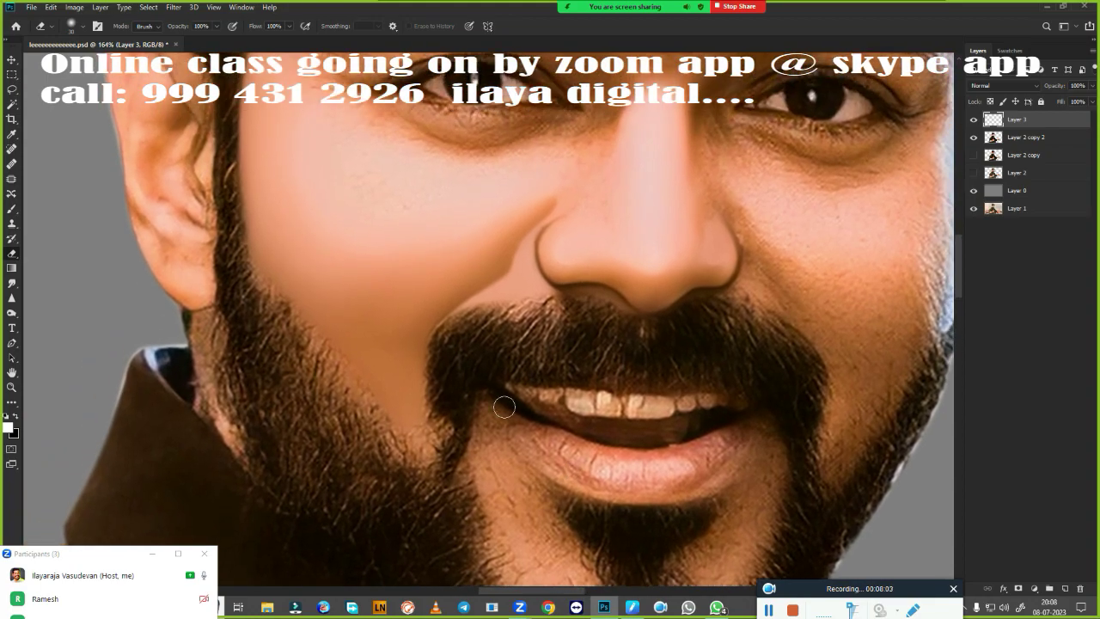
pyautogui.press('r')
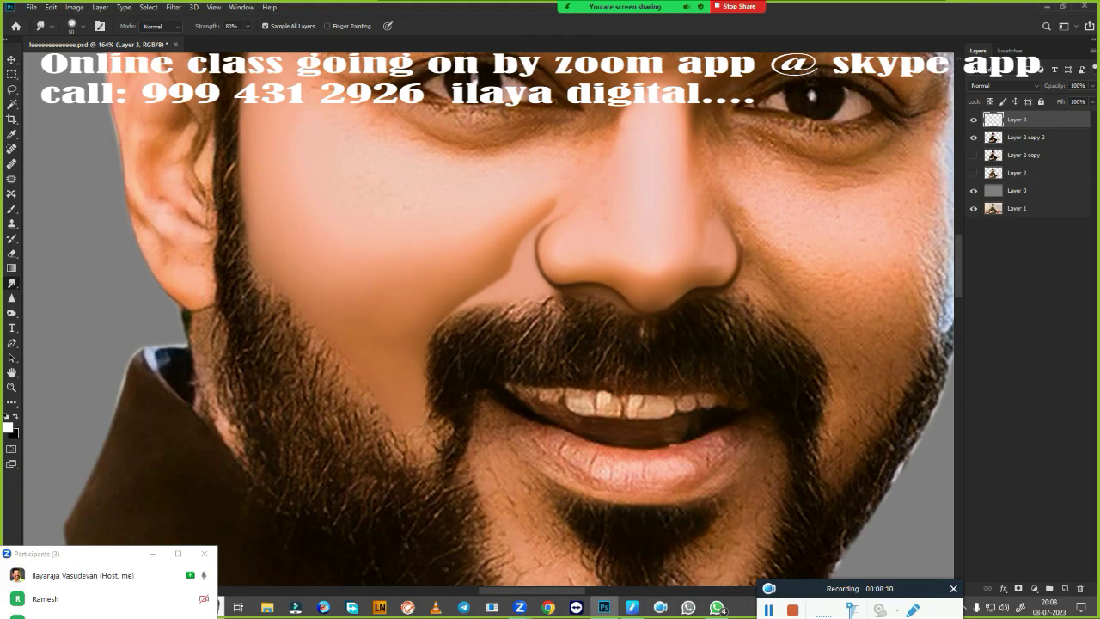
pyautogui.scroll(1, 531, 305)
pyautogui.scroll(1, 531, 305)
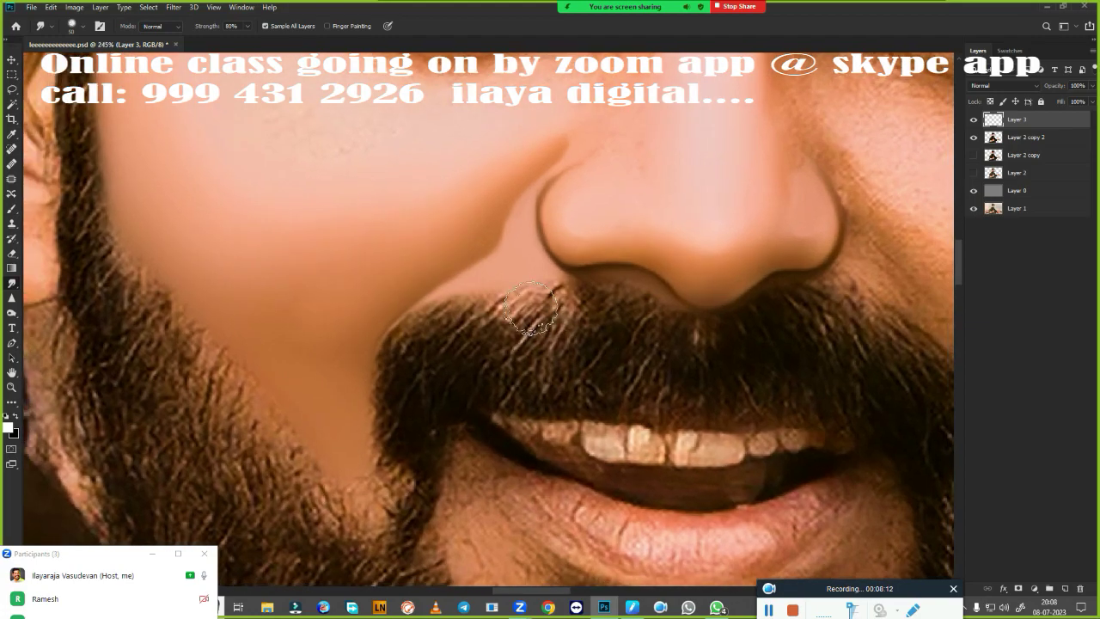
pyautogui.press('[')
pyautogui.press('[')
pyautogui.press('[')
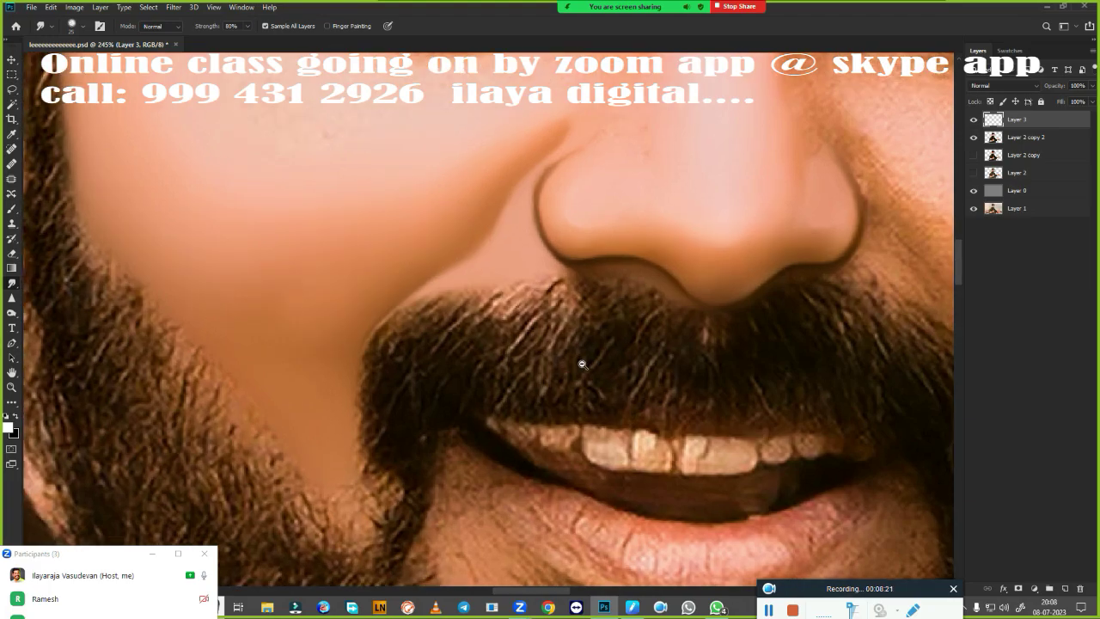
pyautogui.moveTo(574, 359); pyautogui.dragTo(315, 385)
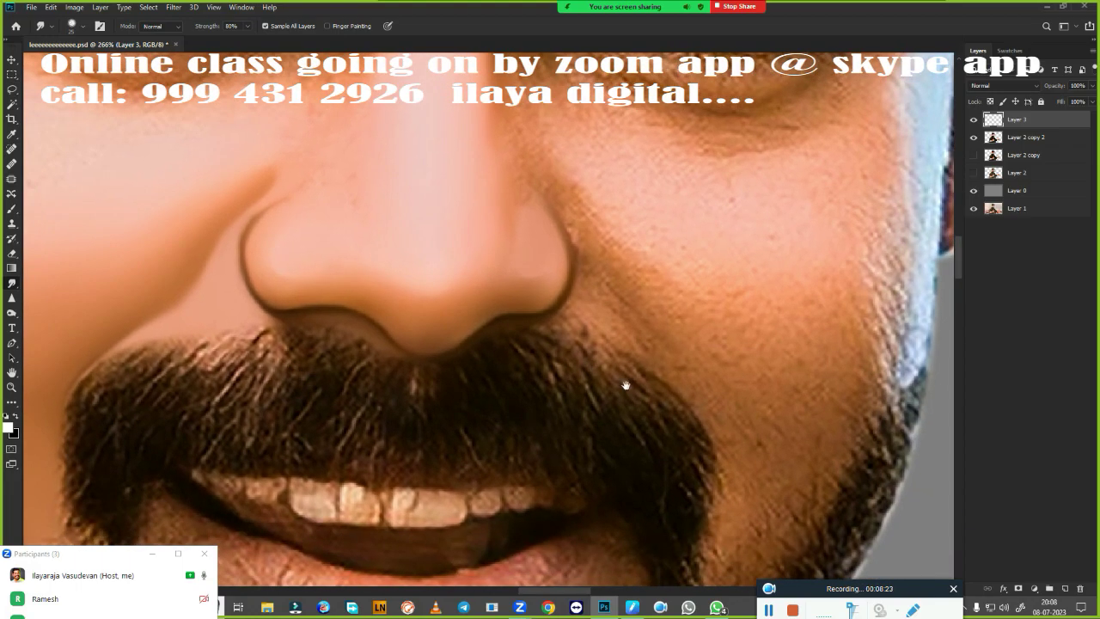
pyautogui.press('p')
pyautogui.scroll(-3, 632, 391)
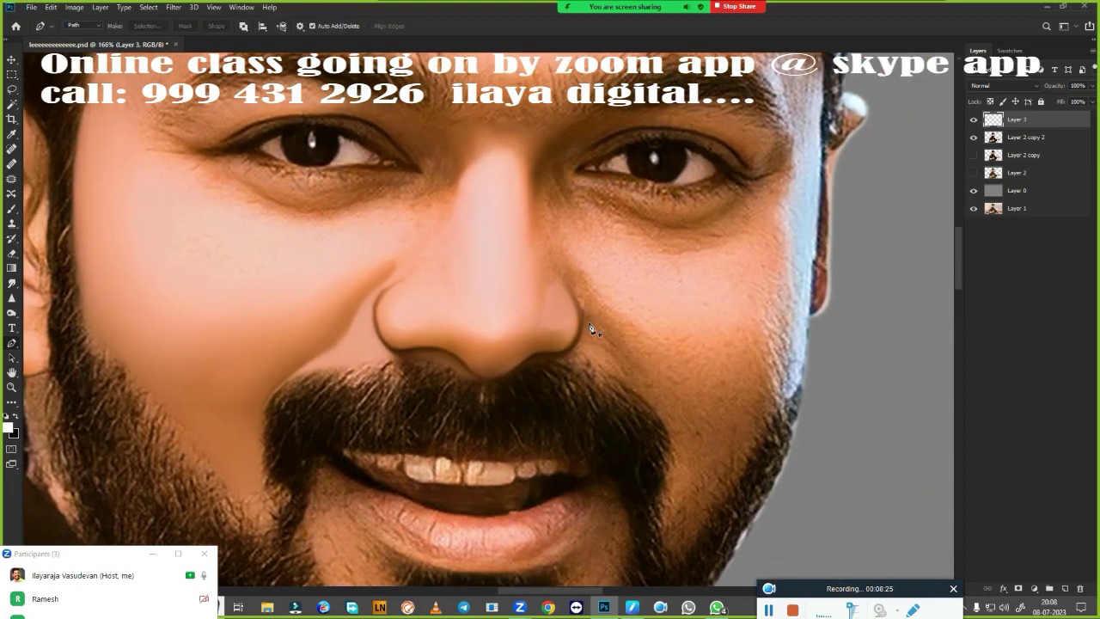
# Trace the right cheek from the nose down the beard and up toward the eye, loading it as a selection
pyautogui.click(585, 321)
pyautogui.hotkey('ctrl', 'z')
pyautogui.click(640, 401)
pyautogui.moveTo(689, 557); pyautogui.dragTo(720, 508)
pyautogui.moveTo(778, 409); pyautogui.dragTo(785, 401)
pyautogui.moveTo(779, 216)
pyautogui.mouseDown()
pyautogui.moveTo(791, 176)
pyautogui.moveTo(757, 238)
pyautogui.mouseUp()
pyautogui.moveTo(707, 334); pyautogui.dragTo(659, 331)
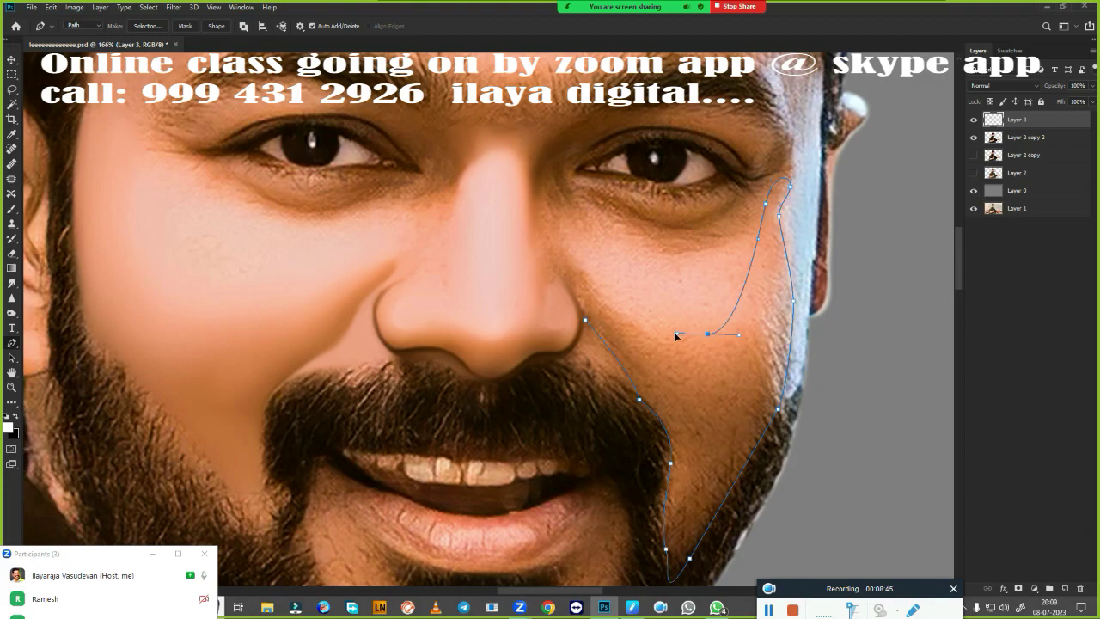
pyautogui.moveTo(573, 258); pyautogui.dragTo(549, 216)
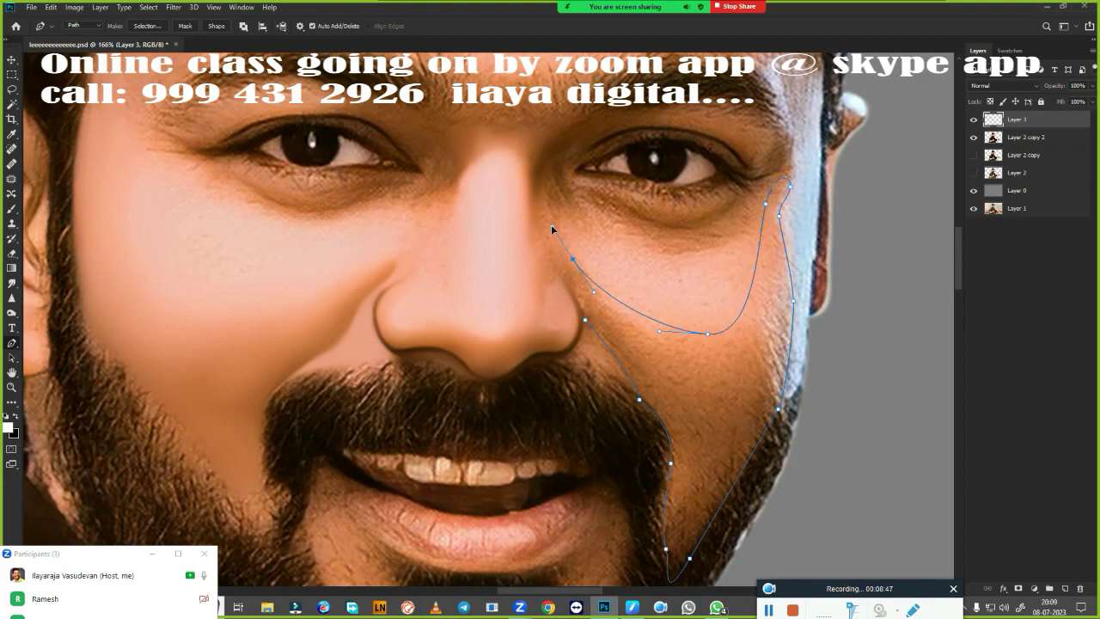
pyautogui.moveTo(552, 243); pyautogui.dragTo(551, 277)
pyautogui.click(550, 272)
pyautogui.scroll(2, 571, 323)
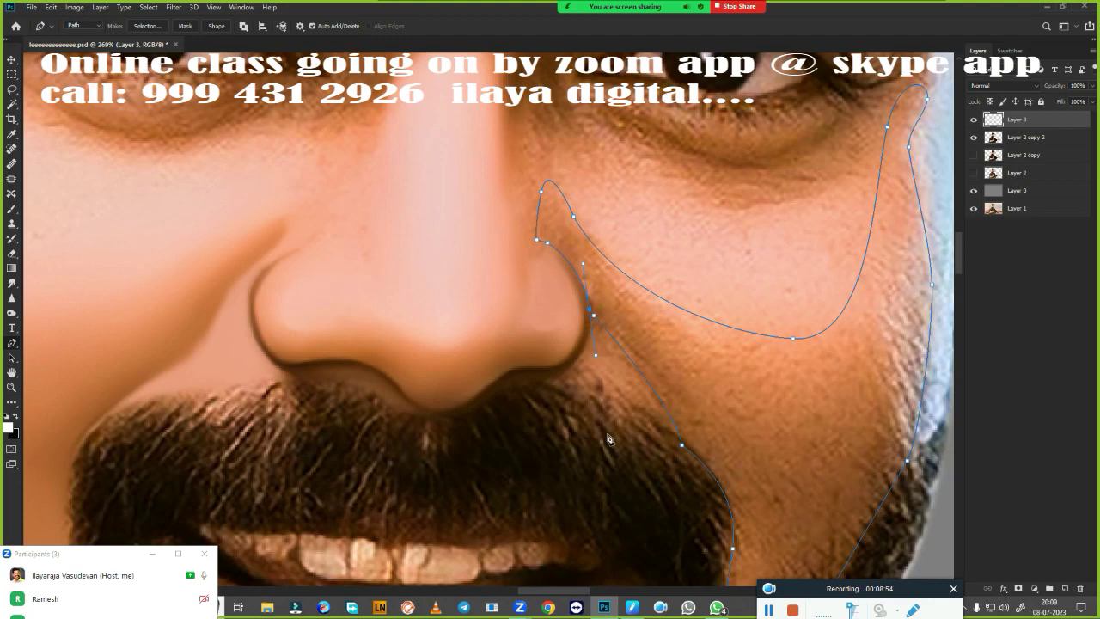
pyautogui.hotkey('ctrl', 'Return')
# Feather the cheek selection by 2 px and bring the cheek into view
pyautogui.hotkey('shift', 'F6')
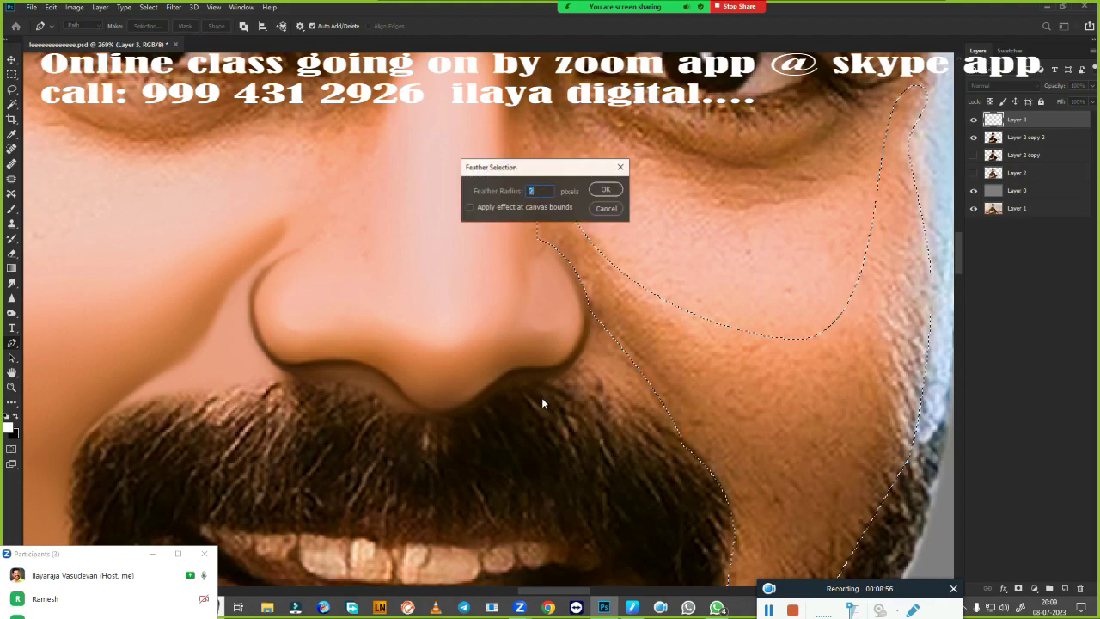
pyautogui.press('Return')
pyautogui.moveTo(593, 378); pyautogui.dragTo(386, 259)
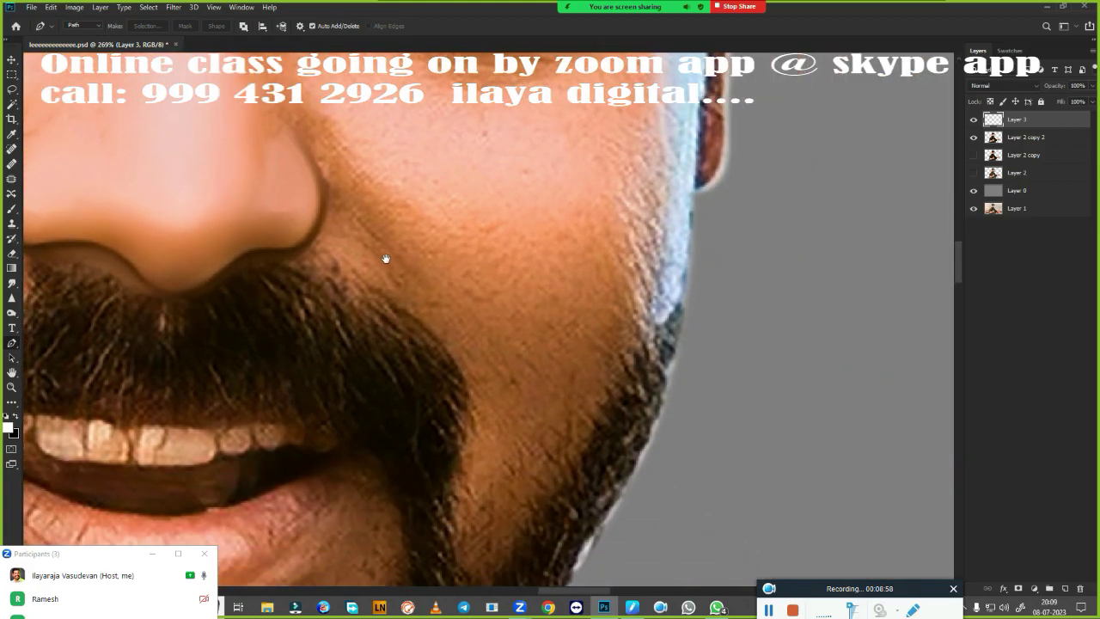
pyautogui.scroll(-1, 386, 259)
# Smudge the cheek skin smooth beside the moustache, along the beard edge and lower edge
pyautogui.click(12, 282)
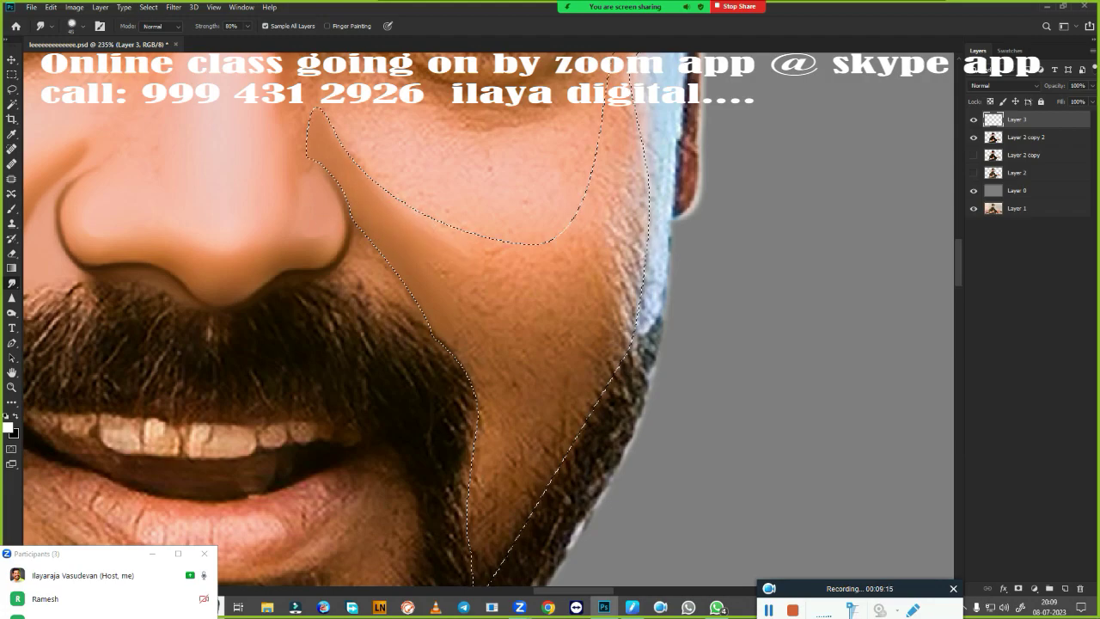
pyautogui.moveTo(504, 252); pyautogui.dragTo(473, 301)
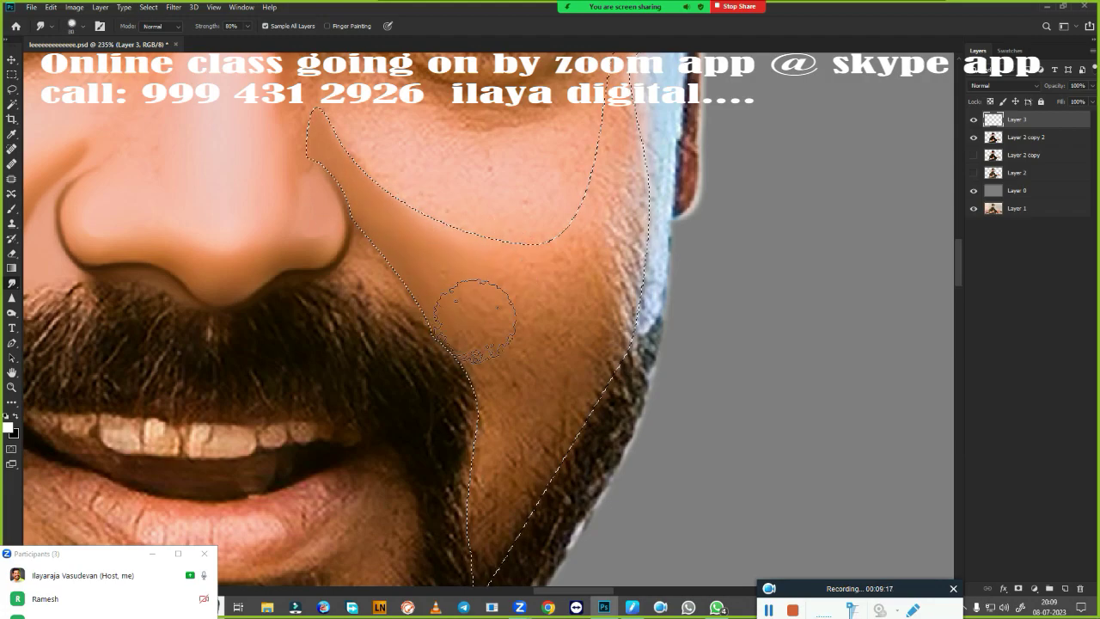
pyautogui.moveTo(436, 270); pyautogui.dragTo(417, 300)
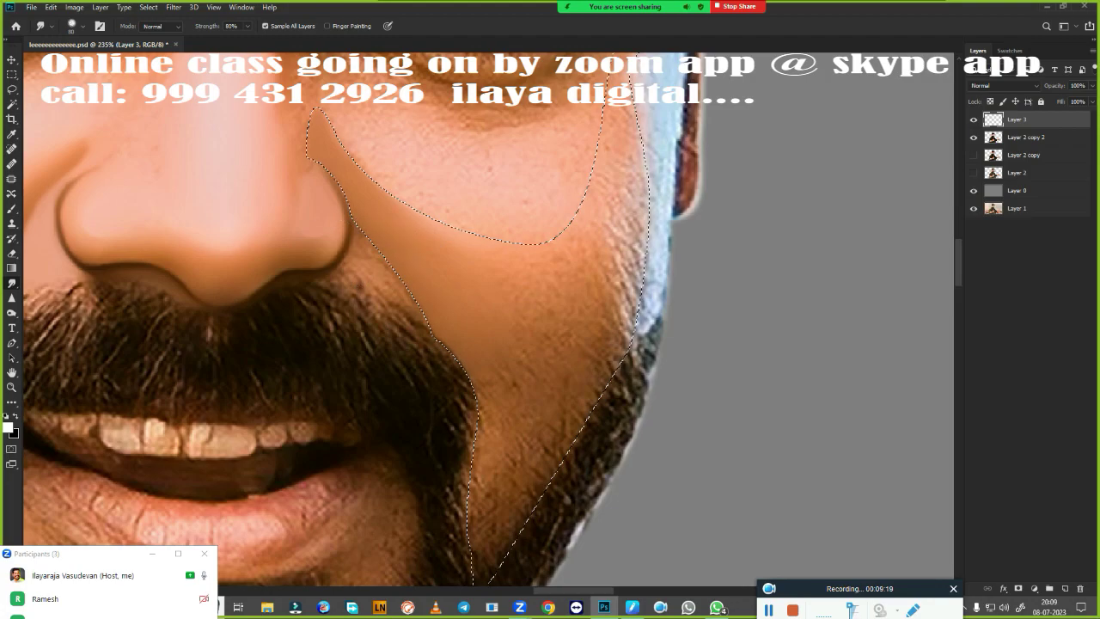
pyautogui.moveTo(610, 185); pyautogui.dragTo(628, 318)
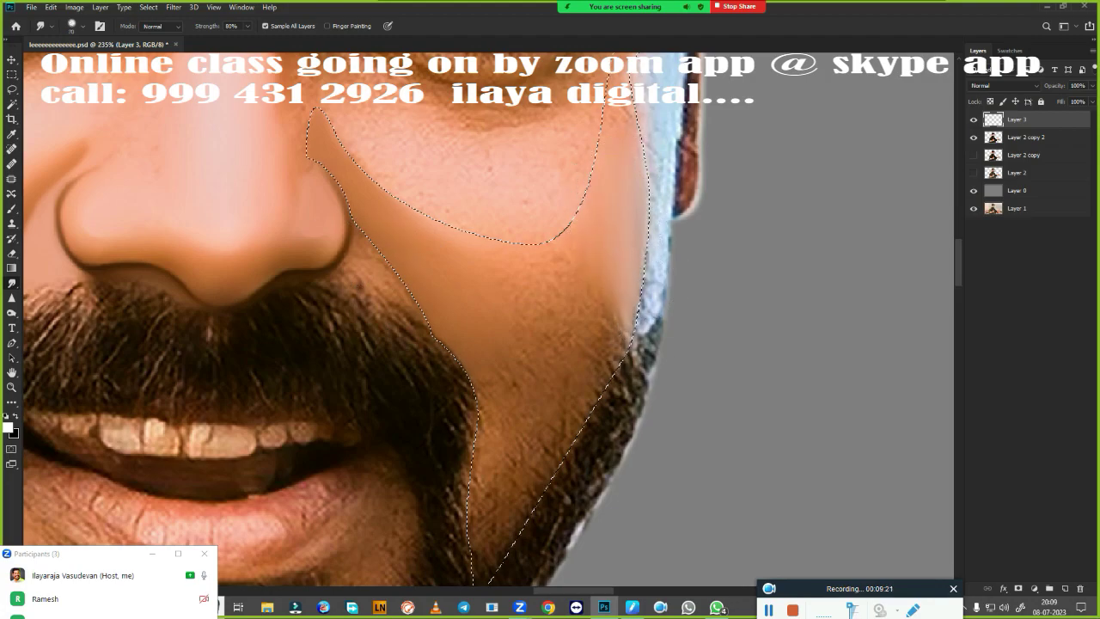
pyautogui.moveTo(523, 307)
pyautogui.mouseDown()
pyautogui.moveTo(590, 275)
pyautogui.moveTo(442, 246)
pyautogui.moveTo(454, 251)
pyautogui.moveTo(430, 221)
pyautogui.moveTo(602, 301)
pyautogui.moveTo(625, 353)
pyautogui.moveTo(514, 379)
pyautogui.moveTo(602, 369)
pyautogui.moveTo(495, 495)
pyautogui.moveTo(503, 572)
pyautogui.mouseUp()
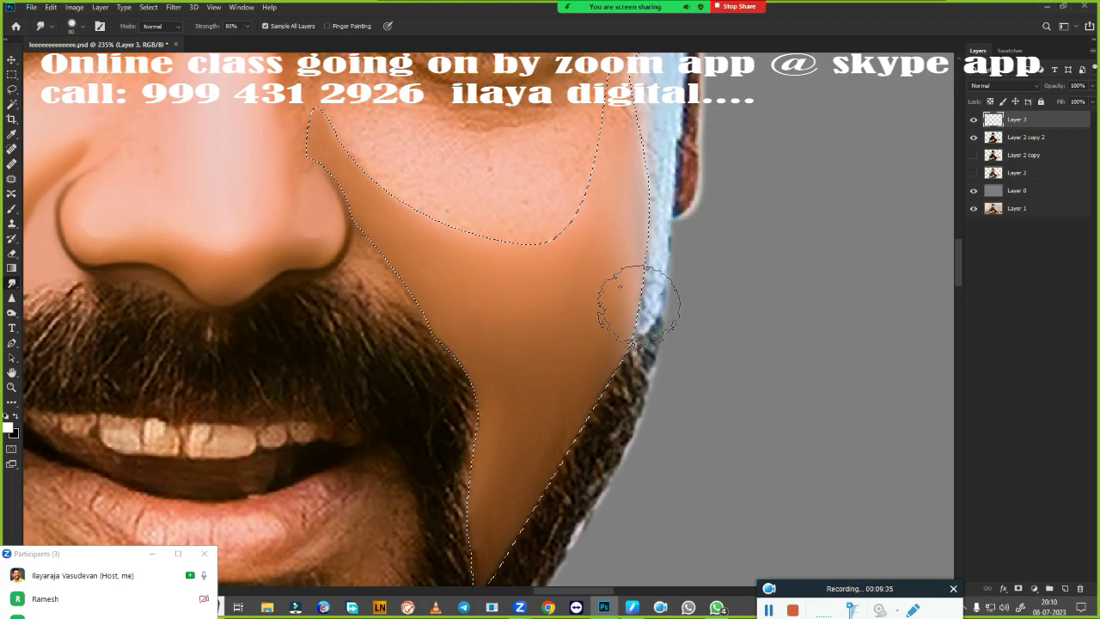
pyautogui.hotkey('ctrl', 'd')
pyautogui.moveTo(632, 254); pyautogui.dragTo(603, 476)
pyautogui.hotkey('ctrl', 'shift', 'd')
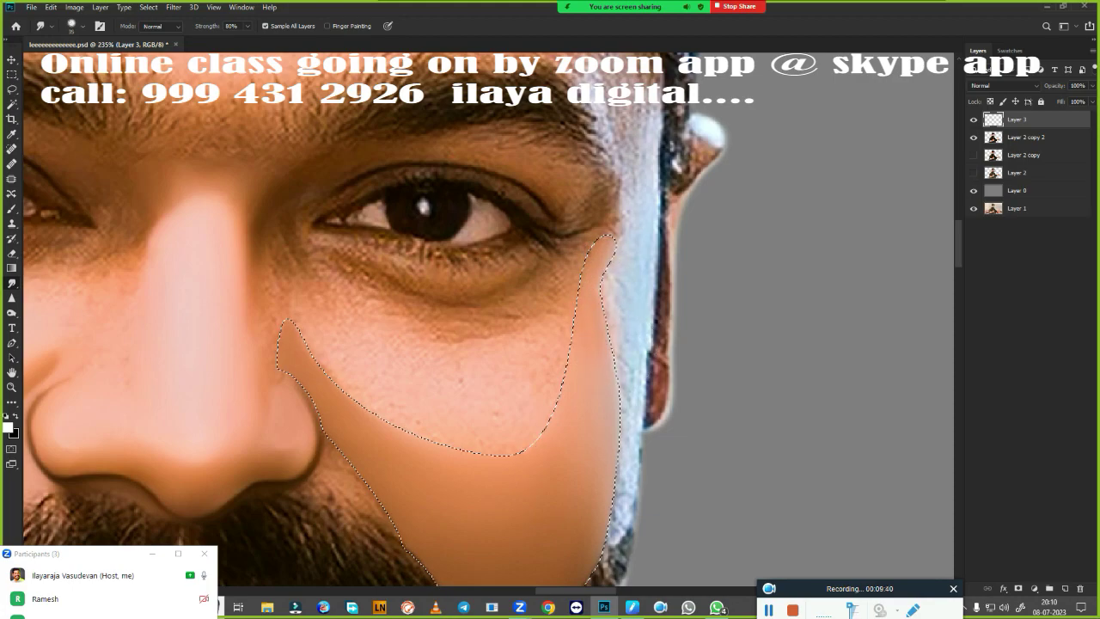
pyautogui.moveTo(554, 455); pyautogui.dragTo(567, 415)
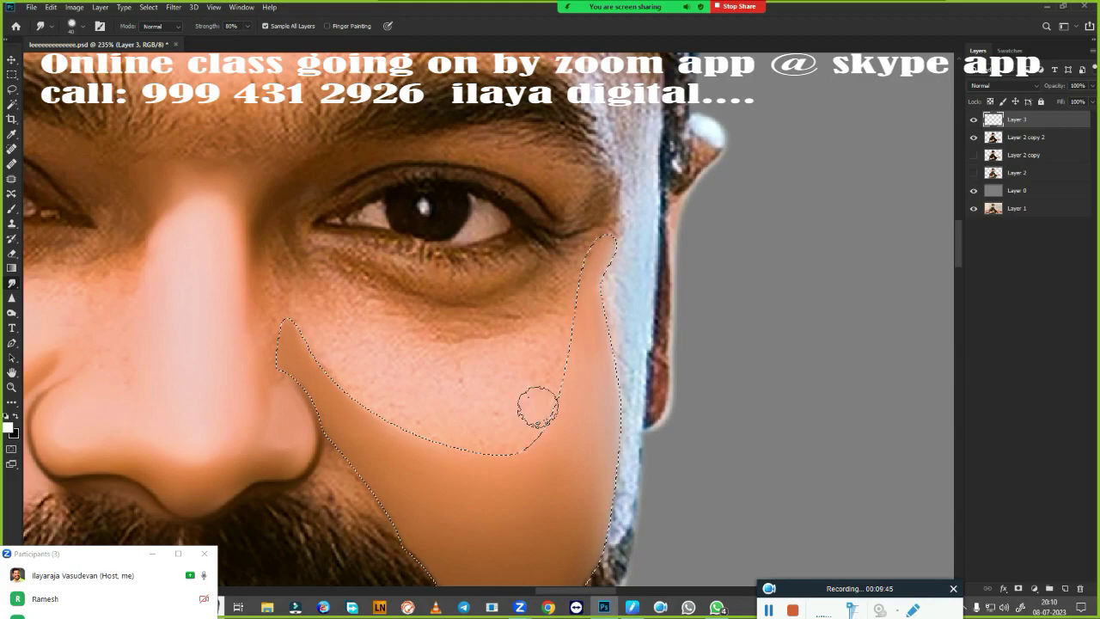
# Re-feather the cheek selection by 2 px and smooth the skin beside the nose
pyautogui.hotkey('shift', 'F6')
pyautogui.press('Return')
pyautogui.hotkey('ctrl', 'd')
pyautogui.moveTo(601, 452); pyautogui.dragTo(626, 343)
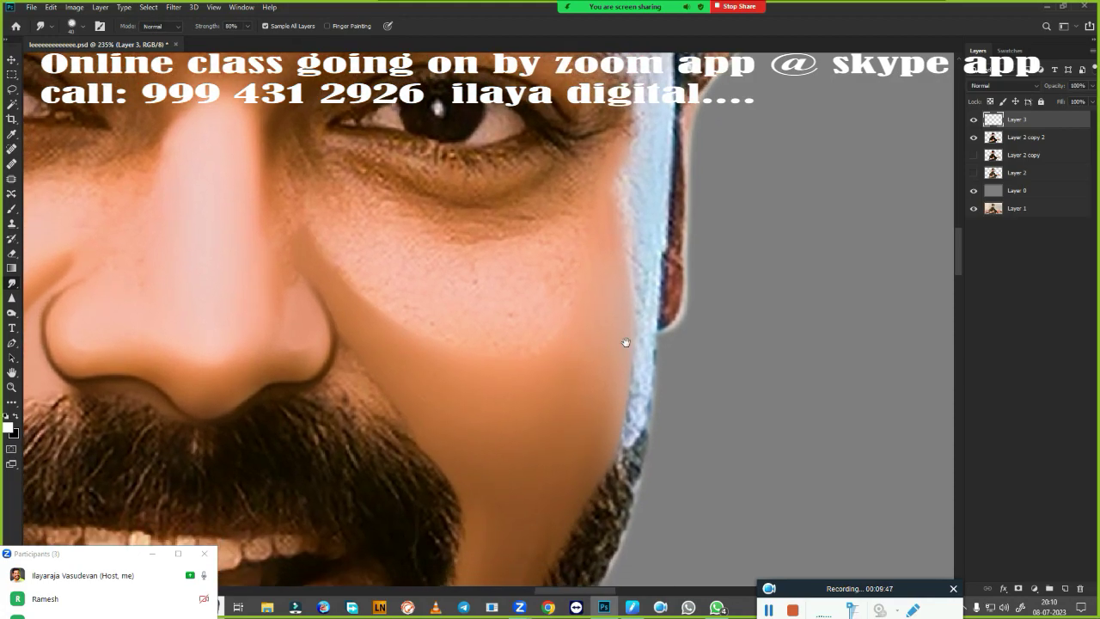
pyautogui.hotkey('ctrl', 'shift', 'd')
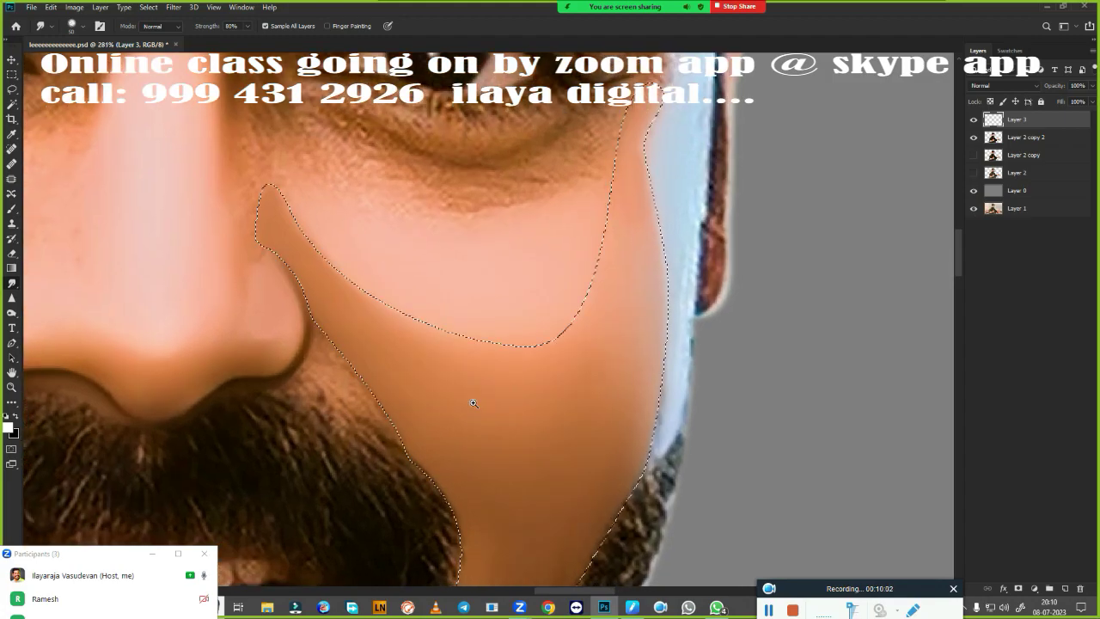
pyautogui.moveTo(524, 303)
pyautogui.mouseDown()
pyautogui.moveTo(573, 352)
pyautogui.moveTo(474, 363)
pyautogui.moveTo(705, 238)
pyautogui.moveTo(658, 266)
pyautogui.moveTo(675, 336)
pyautogui.moveTo(650, 307)
pyautogui.mouseUp()
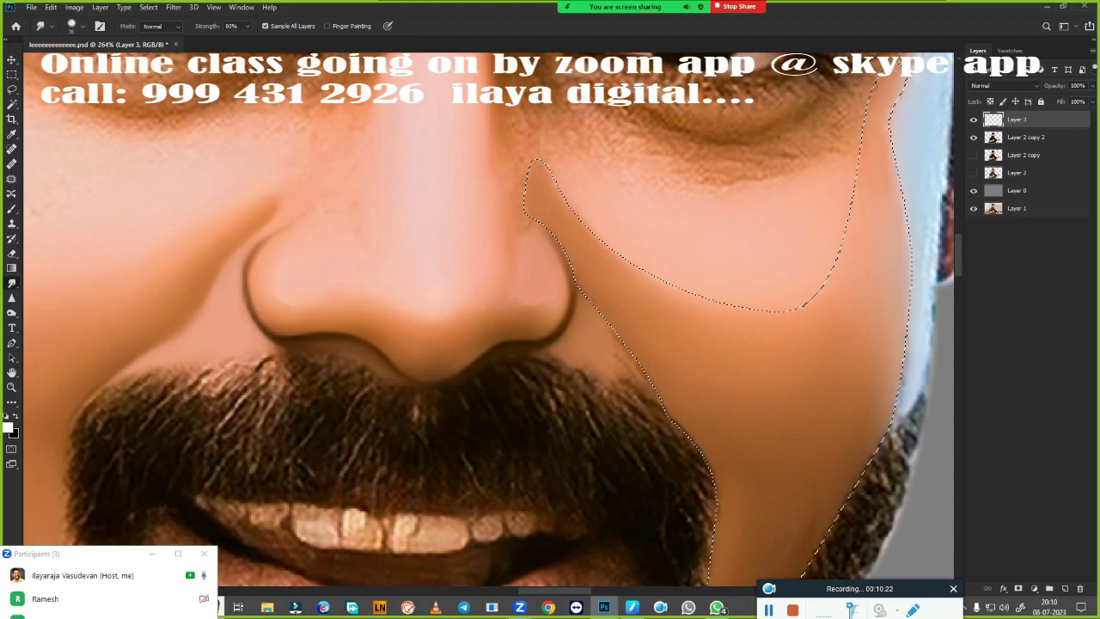
pyautogui.moveTo(631, 366); pyautogui.dragTo(652, 403)
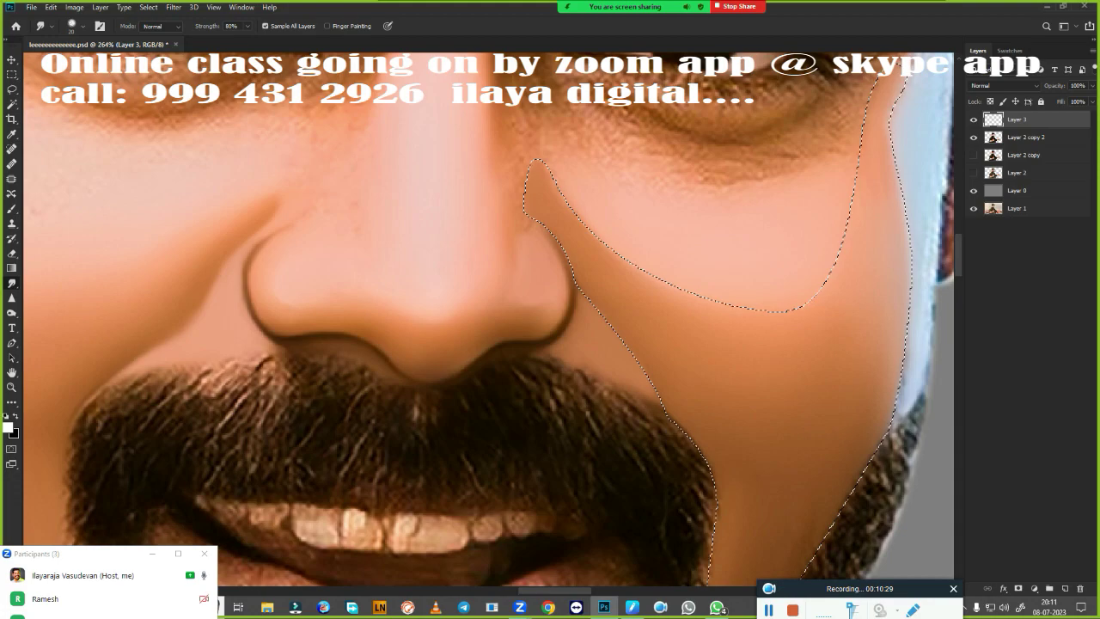
pyautogui.press('e')
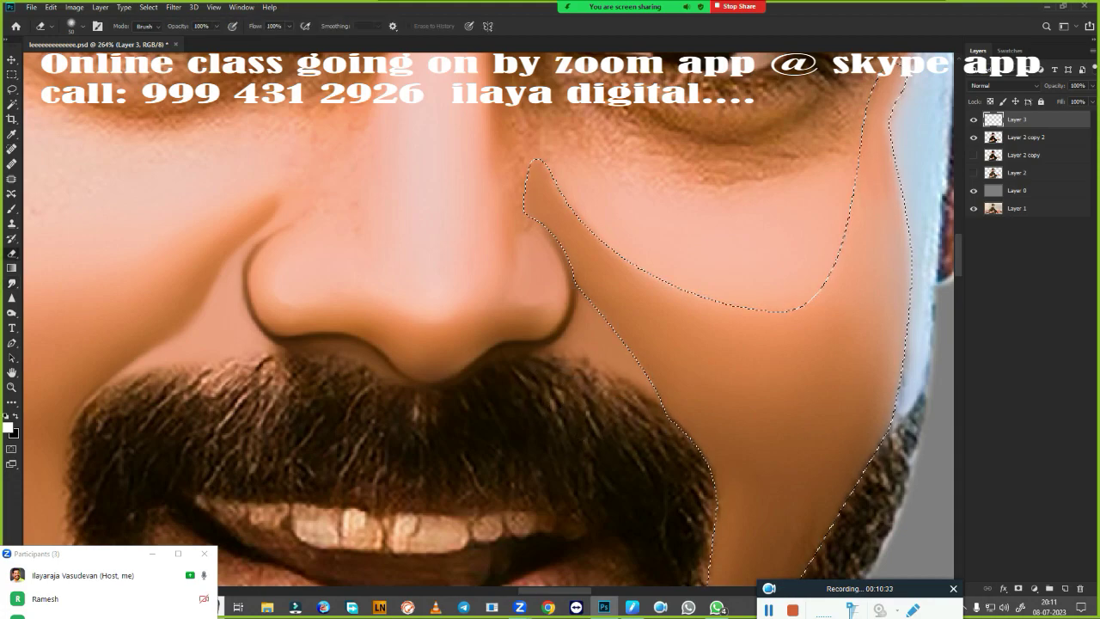
# Blend the right cheek skin beside the nose with a 30 px Smudge brush
pyautogui.scroll(-5, 603, 468)
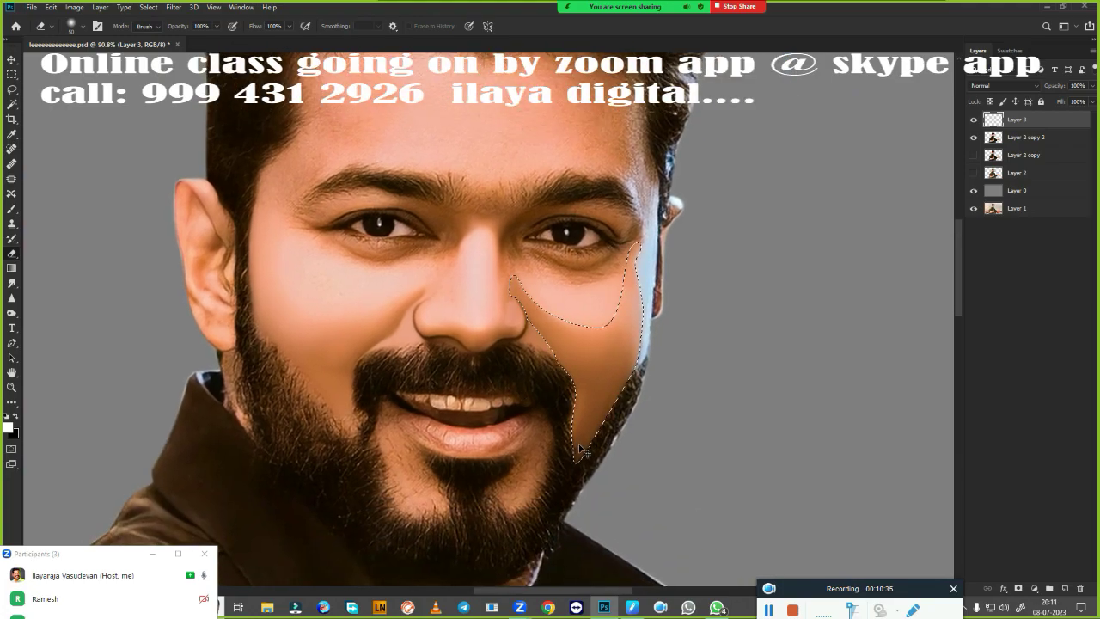
pyautogui.scroll(5, 605, 391)
pyautogui.scroll(2, 616, 491)
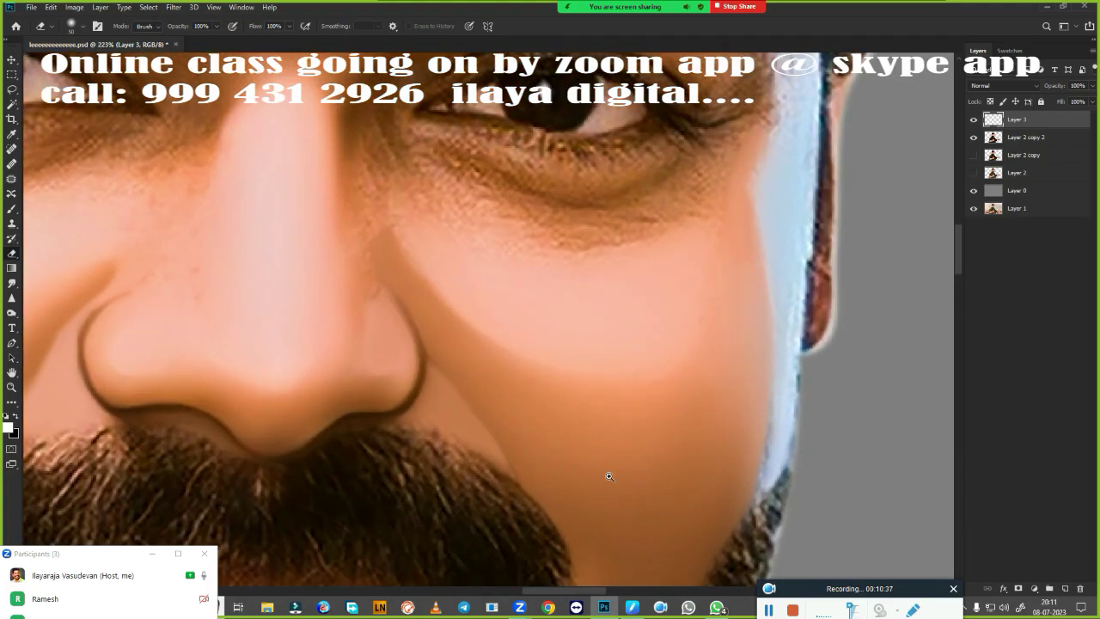
pyautogui.press('r')
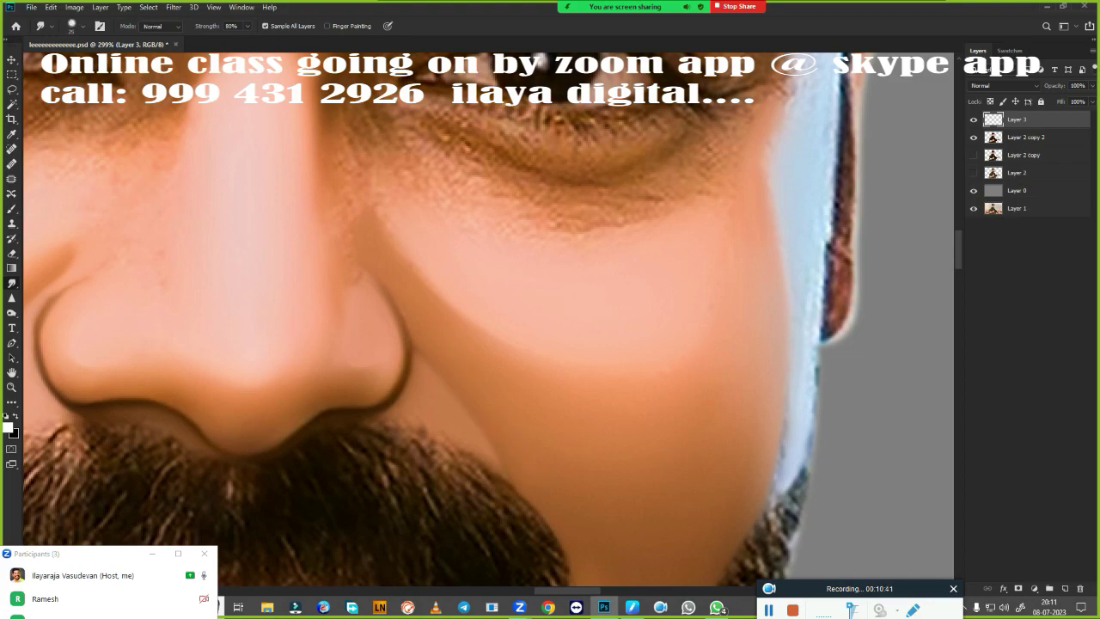
pyautogui.press(']')
pyautogui.moveTo(477, 314)
pyautogui.mouseDown()
pyautogui.moveTo(412, 243)
pyautogui.moveTo(454, 263)
pyautogui.moveTo(413, 245)
pyautogui.moveTo(490, 315)
pyautogui.moveTo(459, 295)
pyautogui.moveTo(545, 352)
pyautogui.moveTo(488, 327)
pyautogui.moveTo(680, 357)
pyautogui.moveTo(713, 258)
pyautogui.moveTo(707, 315)
pyautogui.moveTo(557, 359)
pyautogui.moveTo(472, 295)
pyautogui.moveTo(673, 351)
pyautogui.mouseUp()
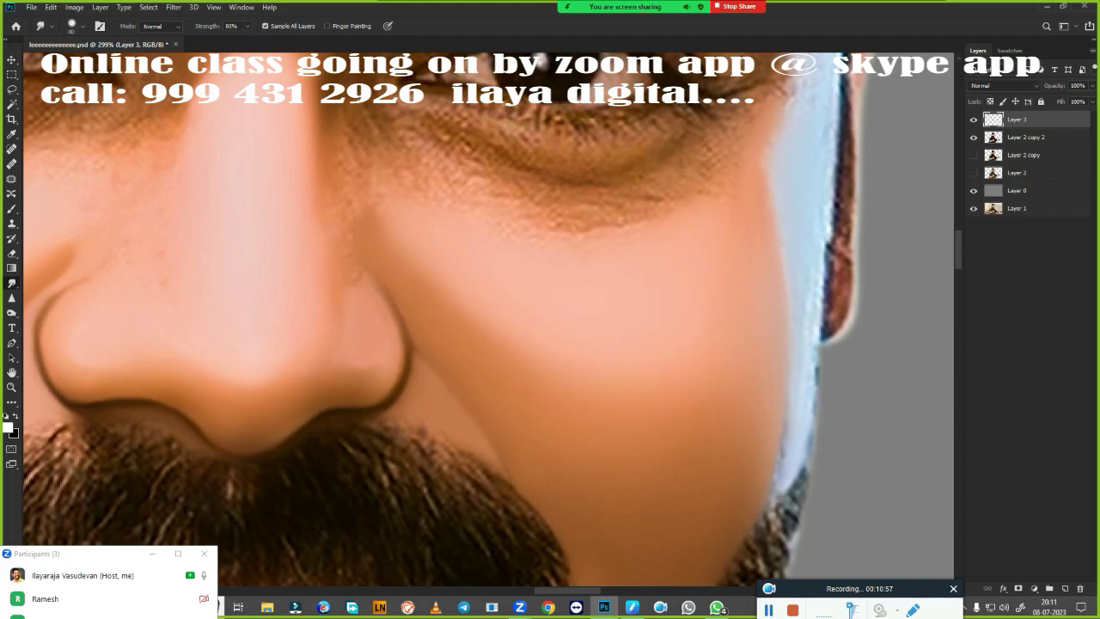
pyautogui.scroll(-2, 668, 393)
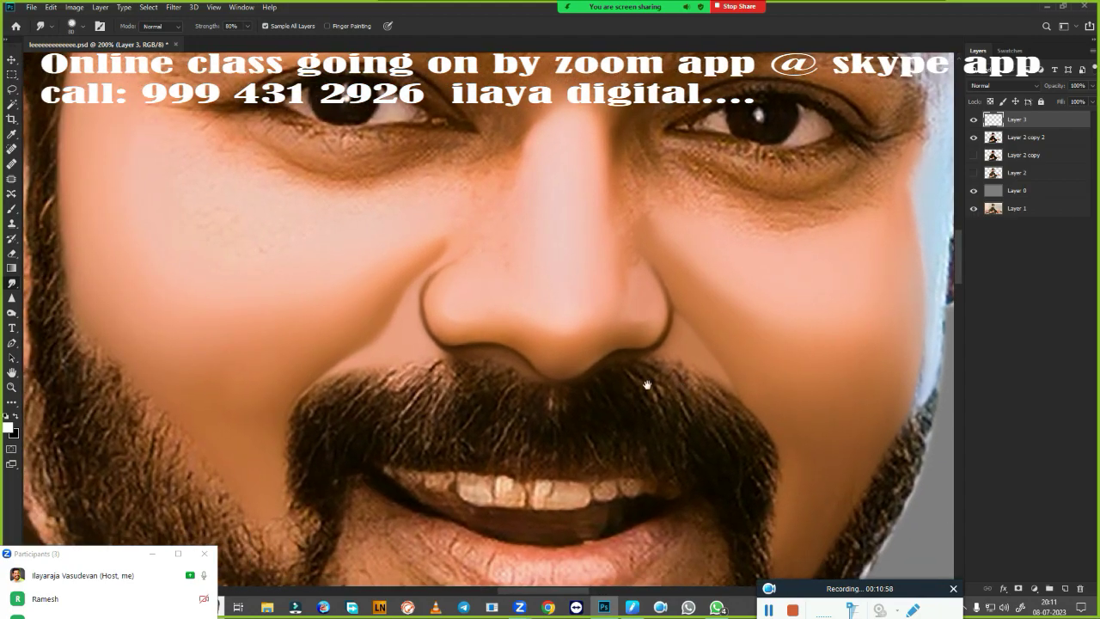
# Trace a pen path from the left nostril's top around its lower edge to the nose tip
pyautogui.press('p')
pyautogui.scroll(-3, 582, 410)
pyautogui.scroll(3, 550, 344)
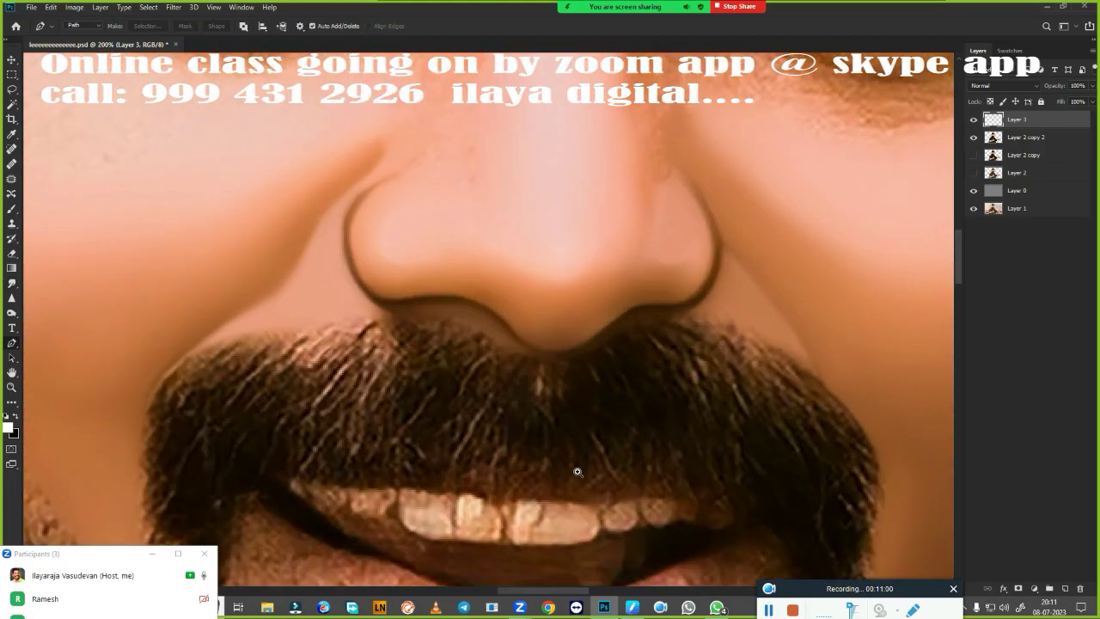
pyautogui.scroll(2, 550, 344)
pyautogui.moveTo(353, 169)
pyautogui.mouseDown()
pyautogui.moveTo(392, 259)
pyautogui.moveTo(405, 265)
pyautogui.mouseUp()
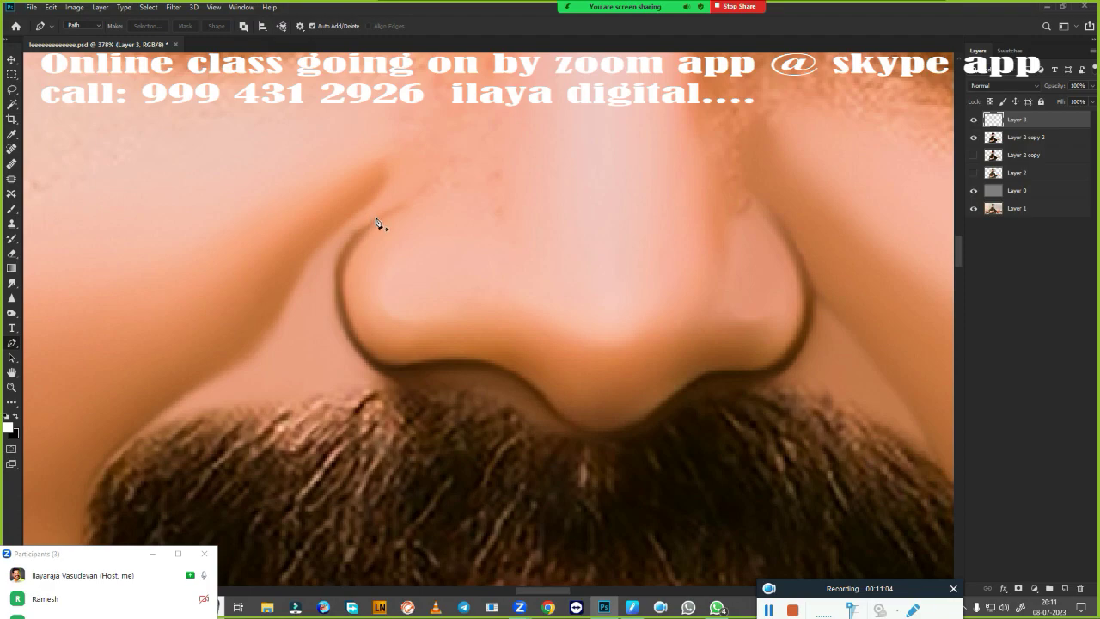
pyautogui.click(374, 219)
pyautogui.moveTo(384, 373); pyautogui.dragTo(485, 451)
pyautogui.keyDown('alt'); pyautogui.click(384, 375); pyautogui.keyUp('alt')
pyautogui.moveTo(412, 374); pyautogui.dragTo(428, 372)
pyautogui.moveTo(524, 388); pyautogui.dragTo(560, 425)
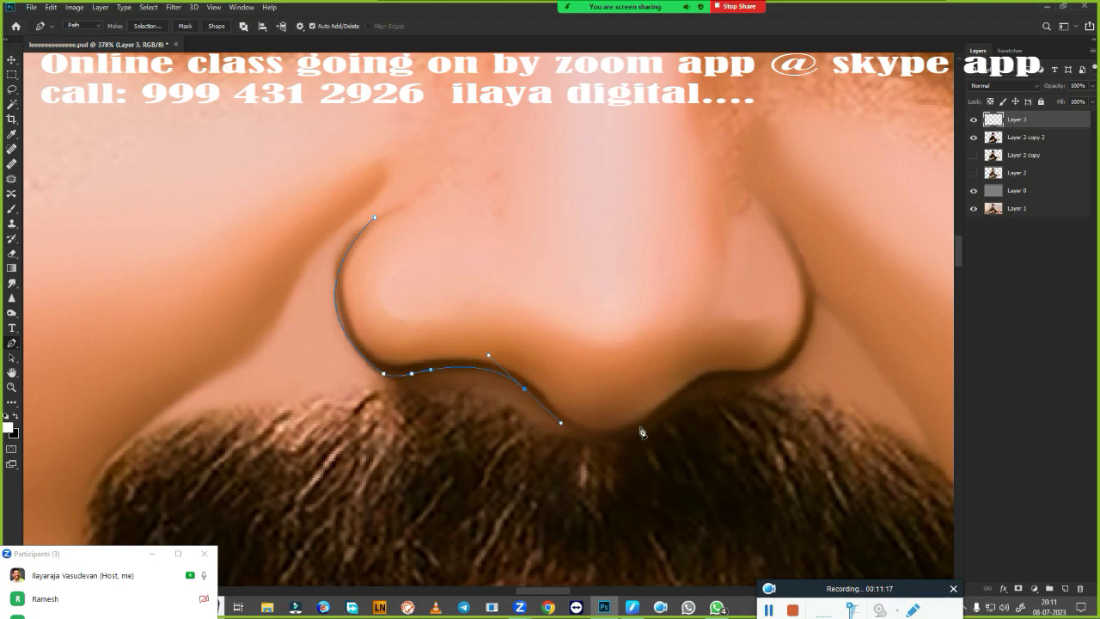
pyautogui.moveTo(632, 431); pyautogui.dragTo(684, 416)
pyautogui.keyDown('alt'); pyautogui.click(635, 434); pyautogui.keyUp('alt')
# Continue the path under and over the right nostril, closing it at the start point
pyautogui.moveTo(683, 395); pyautogui.dragTo(701, 381)
pyautogui.moveTo(810, 320); pyautogui.dragTo(815, 248)
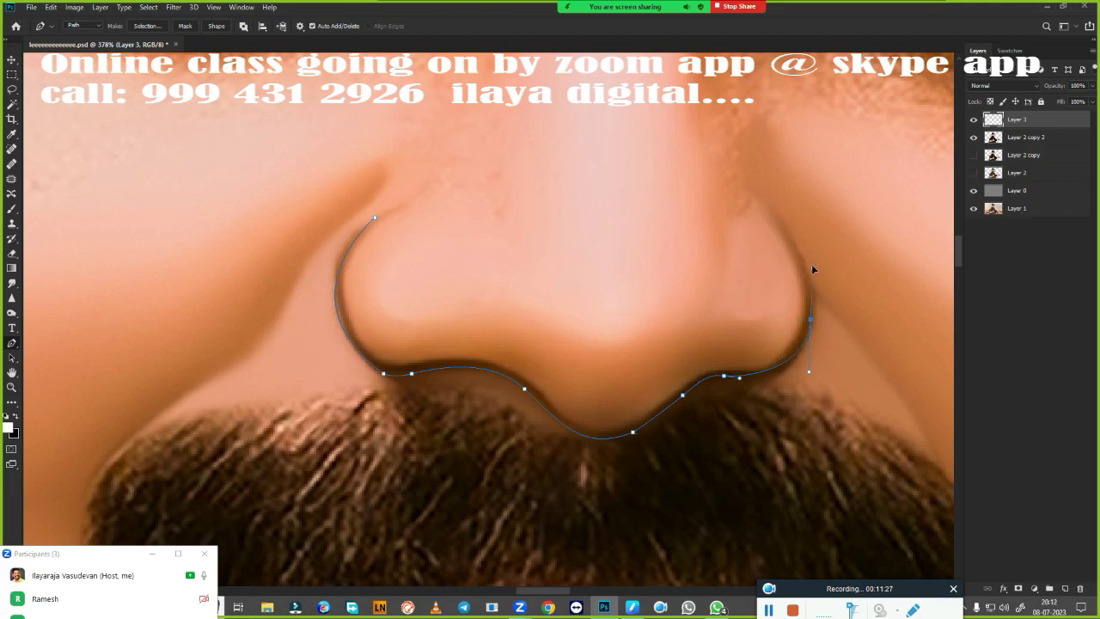
pyautogui.keyDown('alt'); pyautogui.click(813, 322); pyautogui.keyUp('alt')
pyautogui.moveTo(745, 206); pyautogui.dragTo(669, 190)
pyautogui.keyDown('alt'); pyautogui.click(745, 205); pyautogui.keyUp('alt')
pyautogui.click(481, 284)
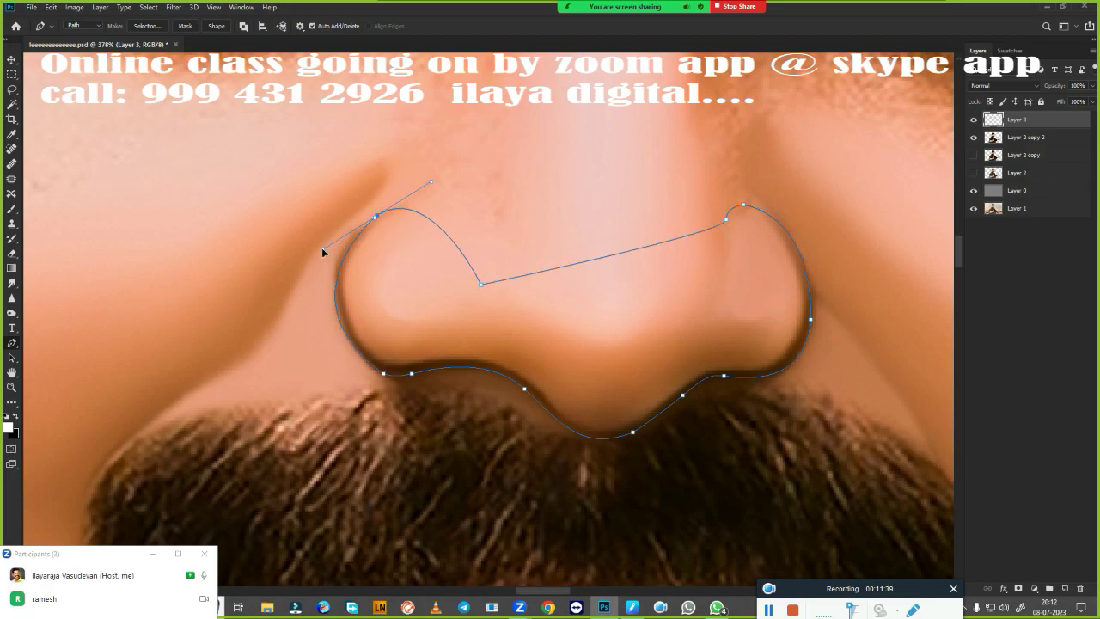
pyautogui.moveTo(375, 219); pyautogui.dragTo(321, 252)
# Load the nose path as a selection feathered by 2 px
pyautogui.hotkey('ctrl', 'Return')
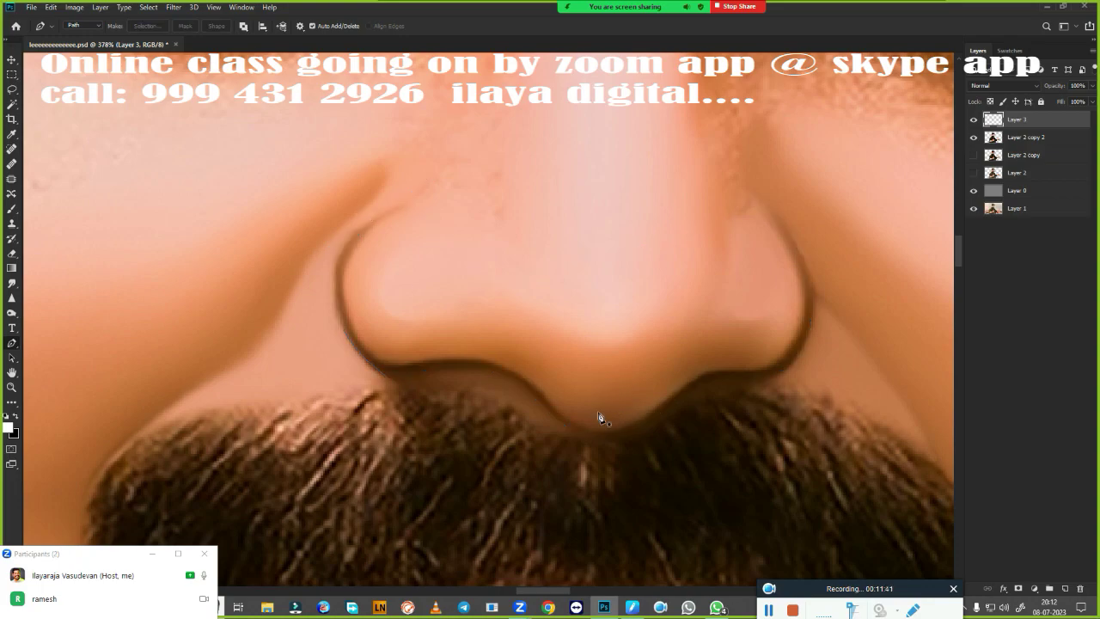
pyautogui.hotkey('shift', 'F6')
pyautogui.write('1.8')
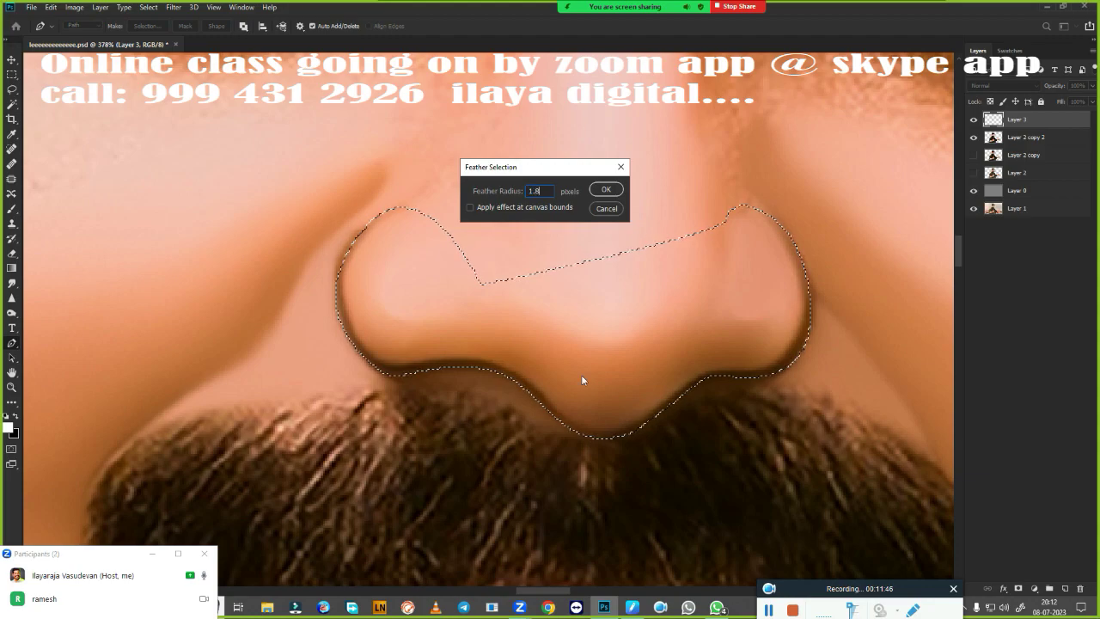
pyautogui.press('Return')
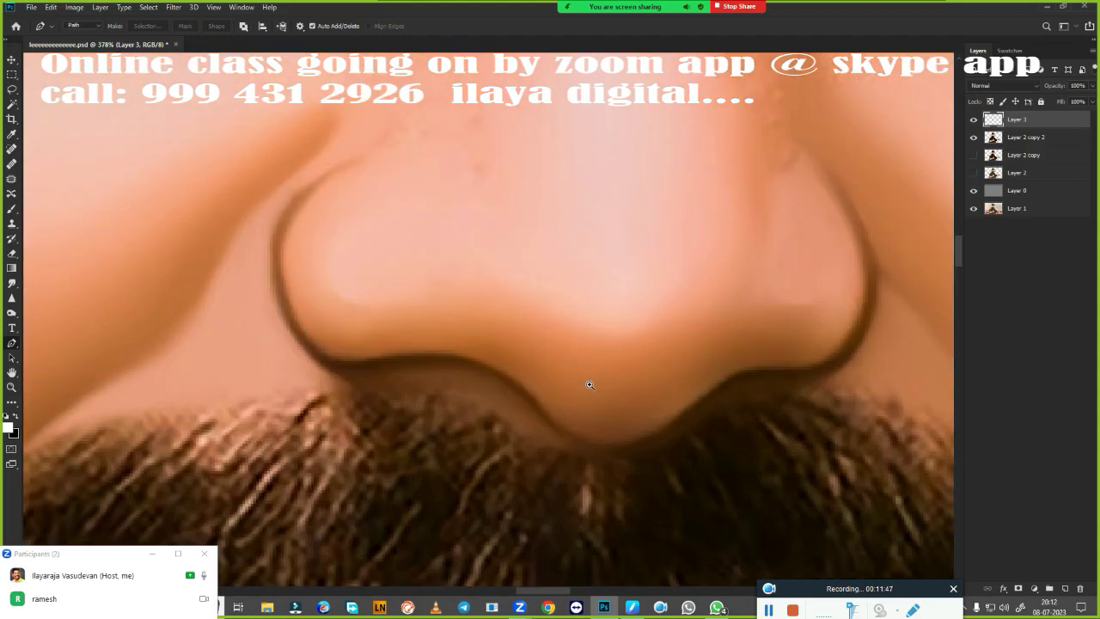
pyautogui.scroll(3, 582, 380)
# Smudge the nose's right wing inside the selection at 80% strength
pyautogui.press('r')
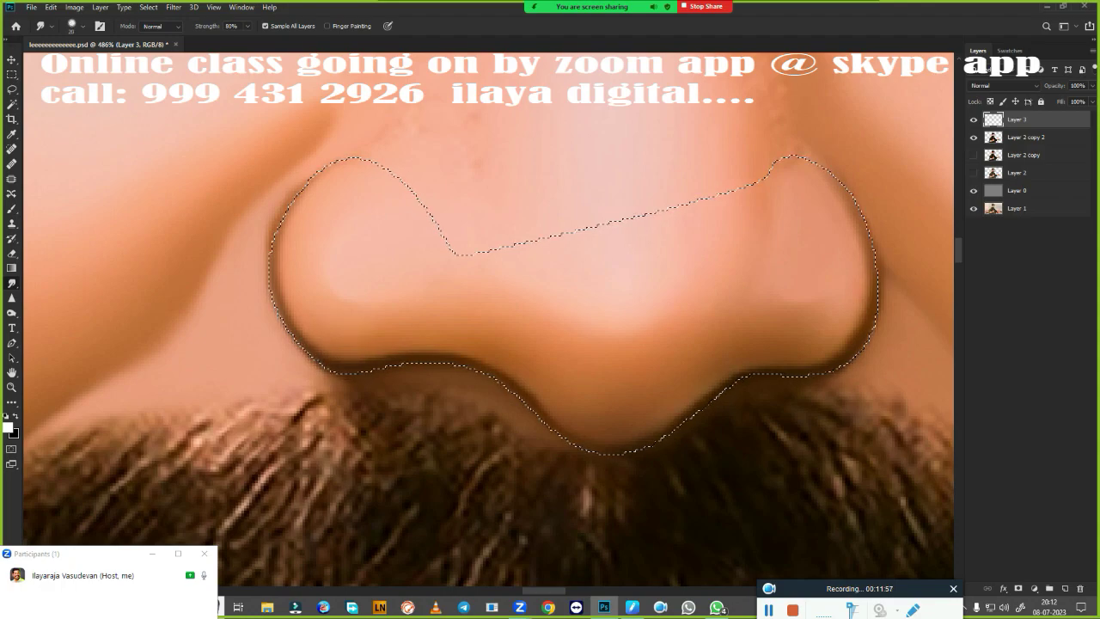
pyautogui.scroll(-2, 466, 516)
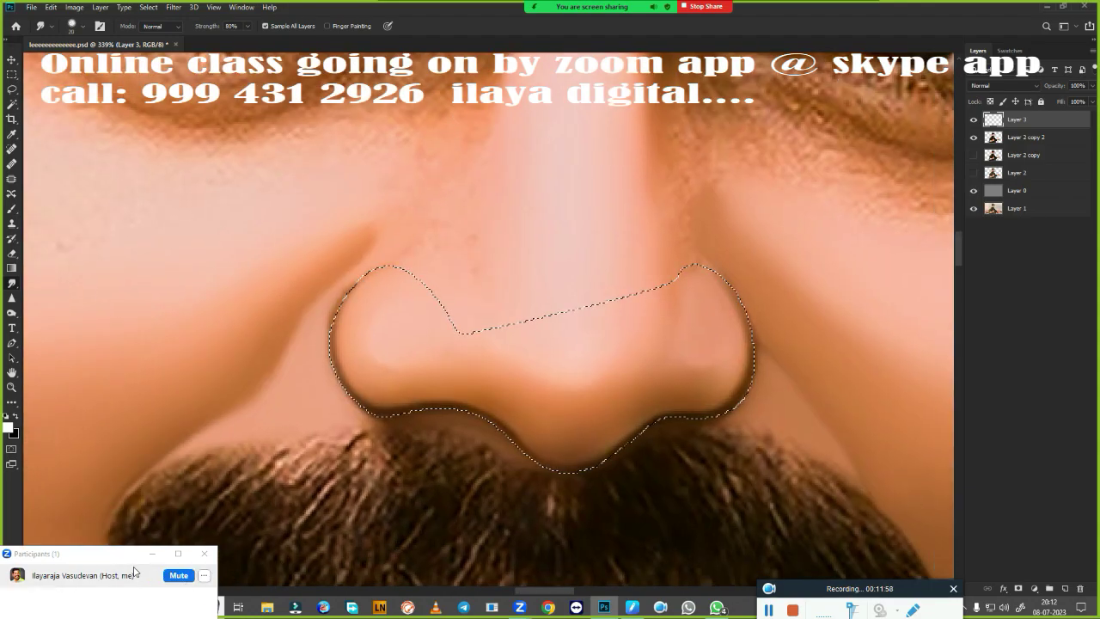
pyautogui.hotkey('ctrl', 'd')
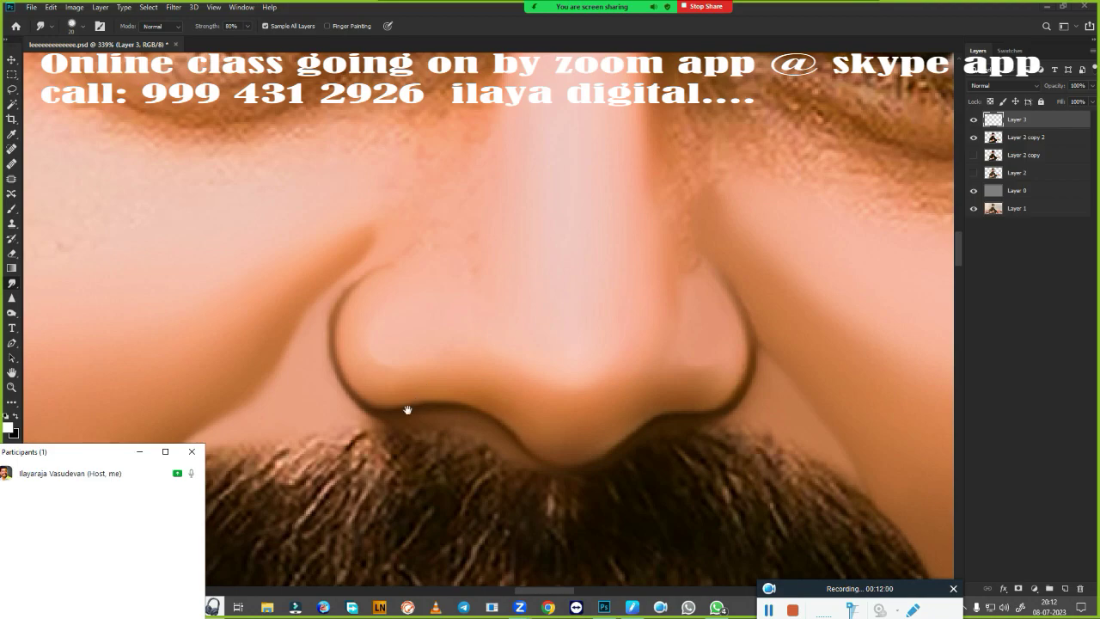
pyautogui.hotkey('ctrl', 'z')
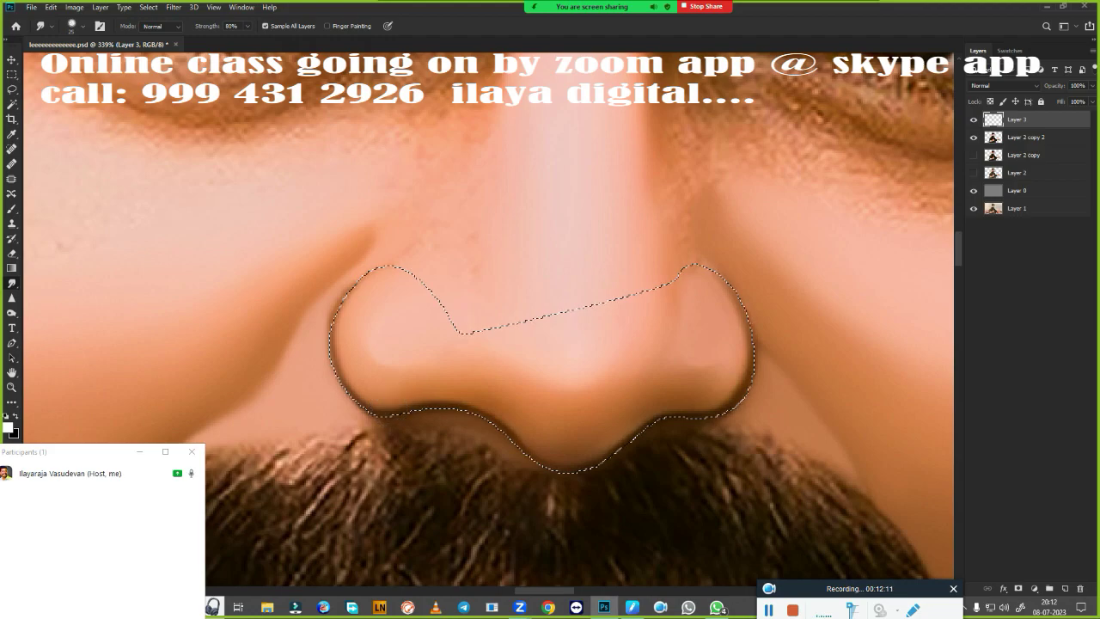
pyautogui.scroll(1, 510, 432)
pyautogui.scroll(1, 511, 432)
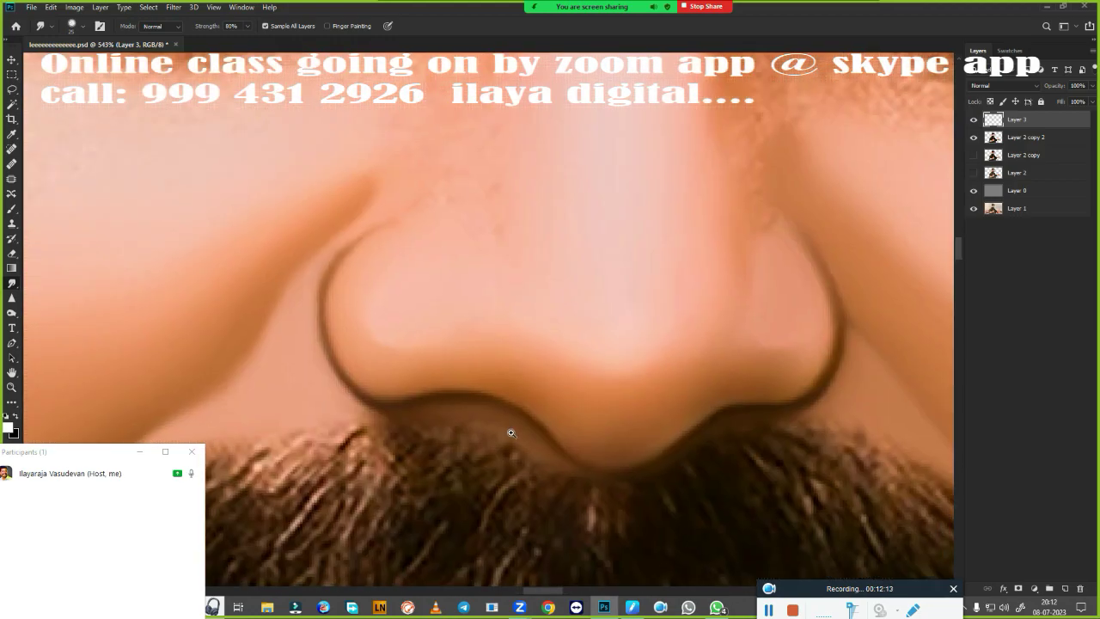
pyautogui.scroll(-2, 510, 433)
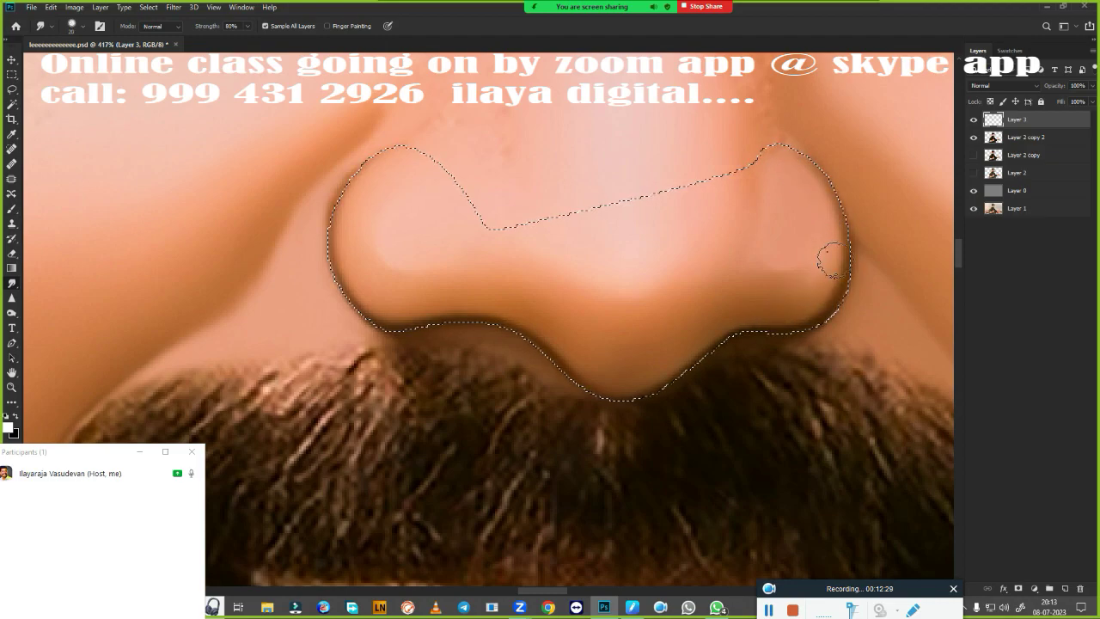
pyautogui.moveTo(808, 288); pyautogui.dragTo(779, 239)
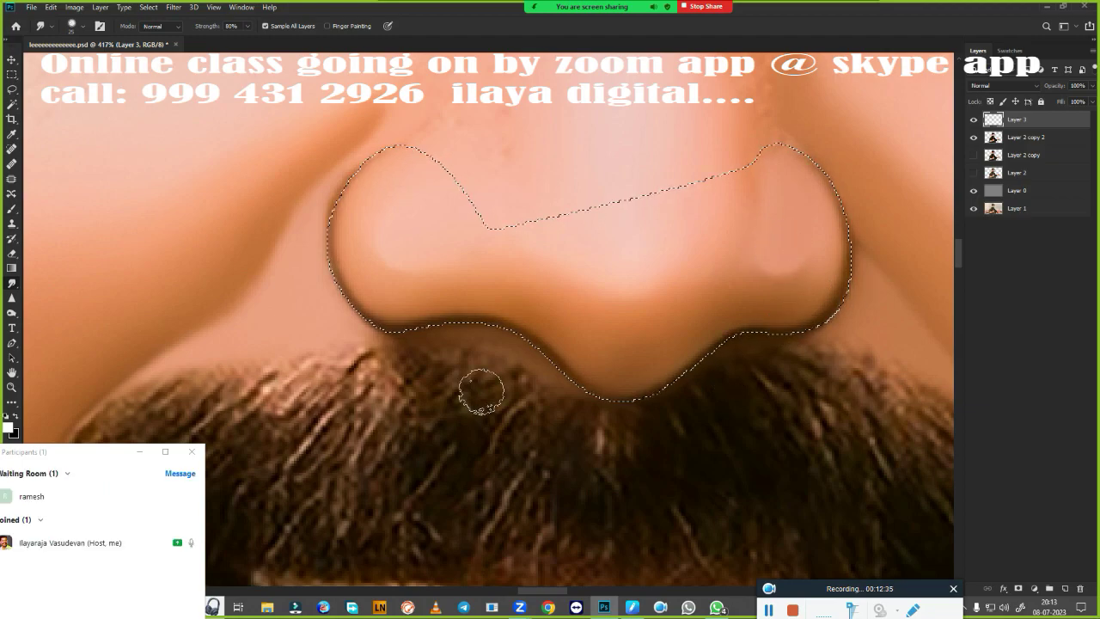
# Feather the nose selection by 2 px and smudge the lower and right nostril edges smooth
pyautogui.hotkey('shift', 'F6')
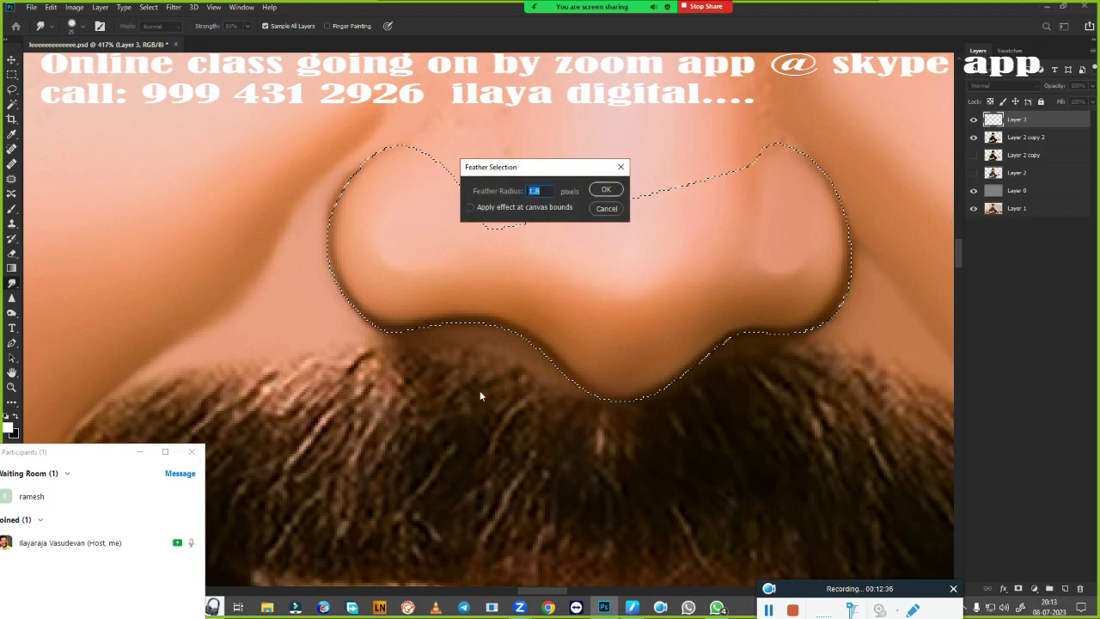
pyautogui.write('2')
pyautogui.press('Return')
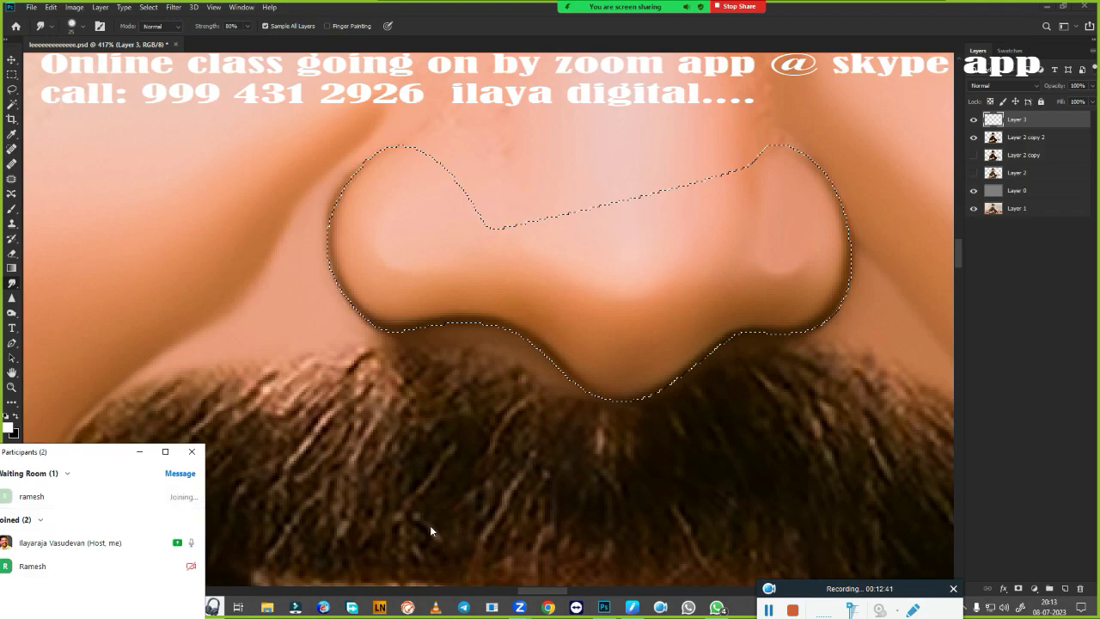
pyautogui.click(482, 410)
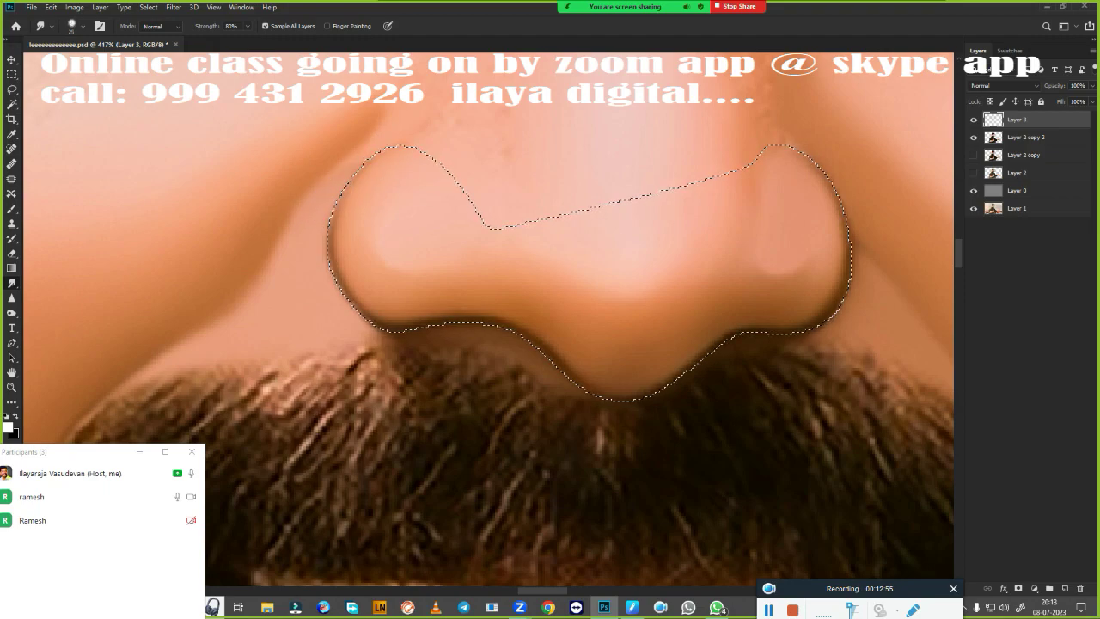
pyautogui.moveTo(378, 346)
pyautogui.mouseDown()
pyautogui.moveTo(409, 339)
pyautogui.moveTo(626, 397)
pyautogui.mouseUp()
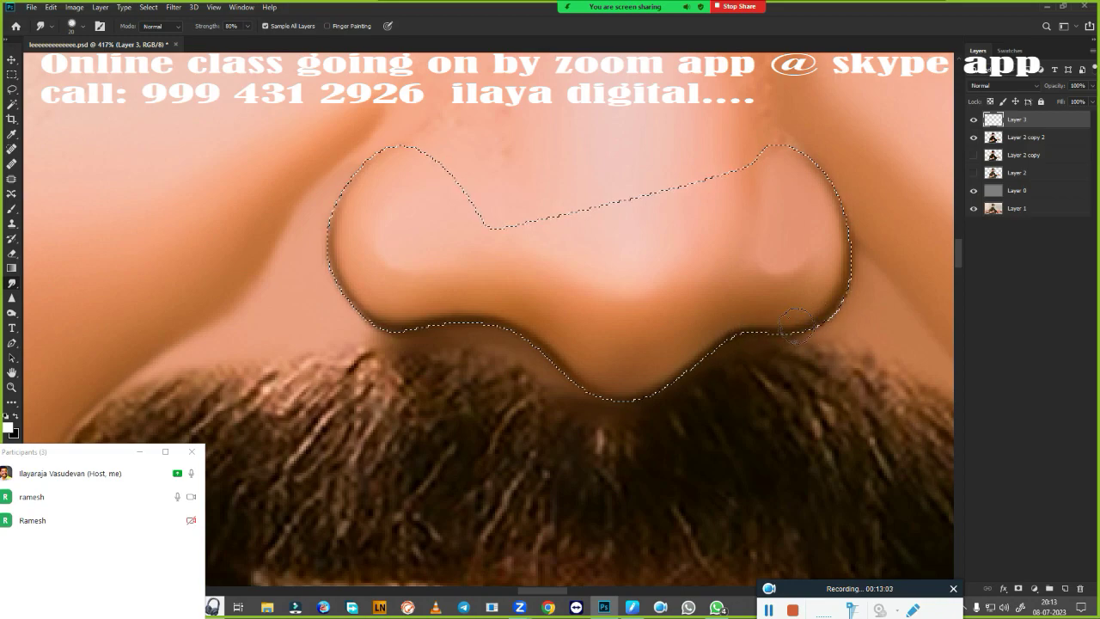
pyautogui.moveTo(854, 269); pyautogui.dragTo(853, 248)
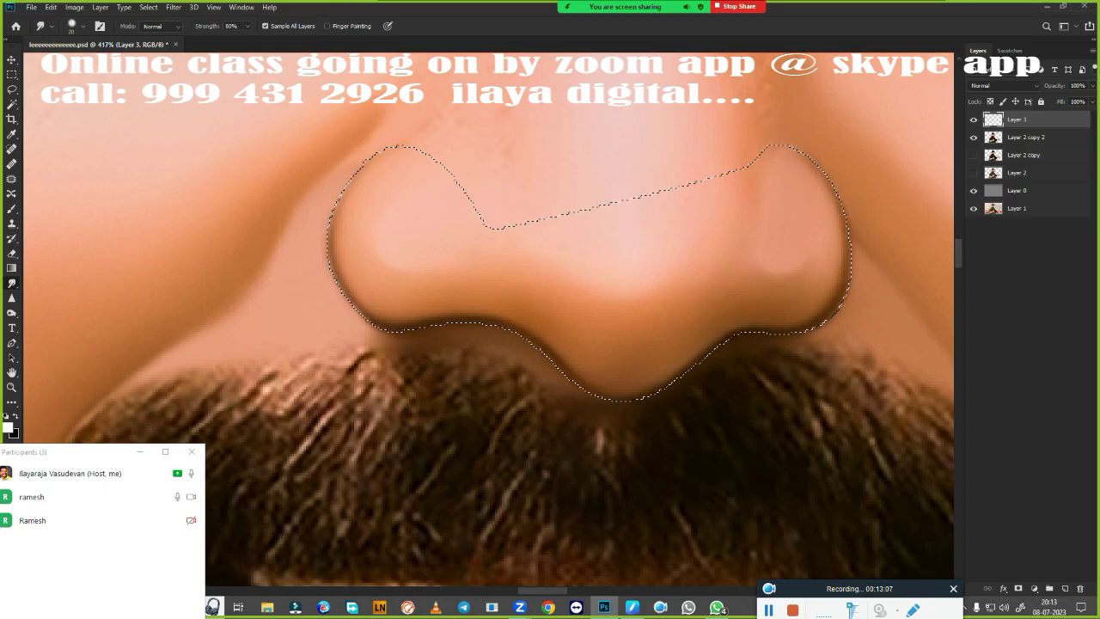
# Deselect the nose and rotate the canvas view for easier strokes
pyautogui.hotkey('ctrl', 'd')
pyautogui.scroll(-6, 632, 376)
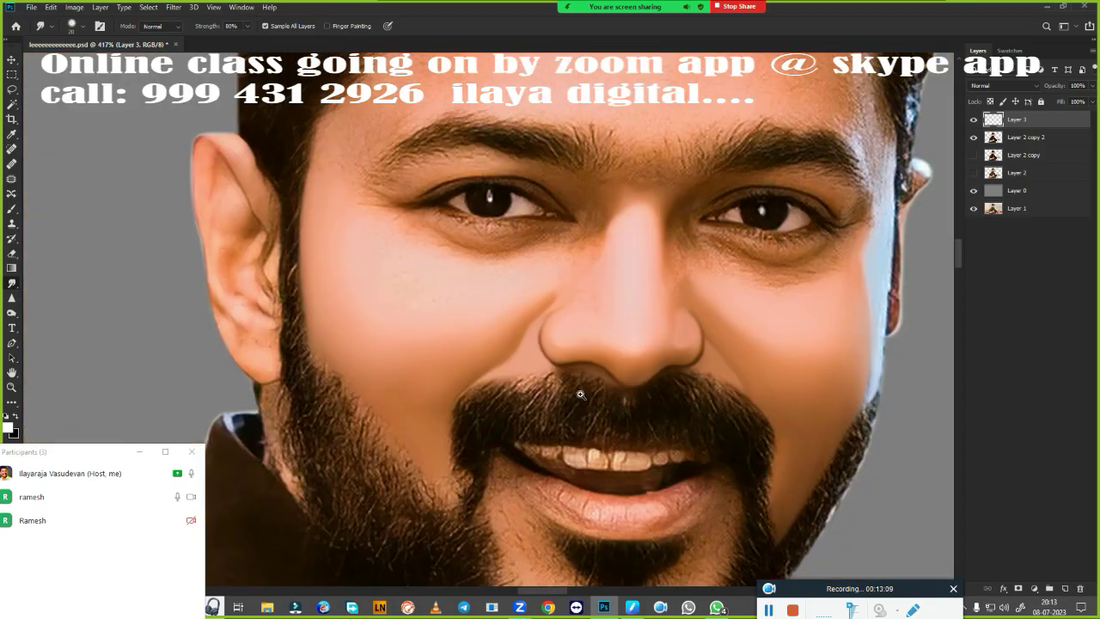
pyautogui.scroll(3, 386, 427)
pyautogui.scroll(2, 381, 368)
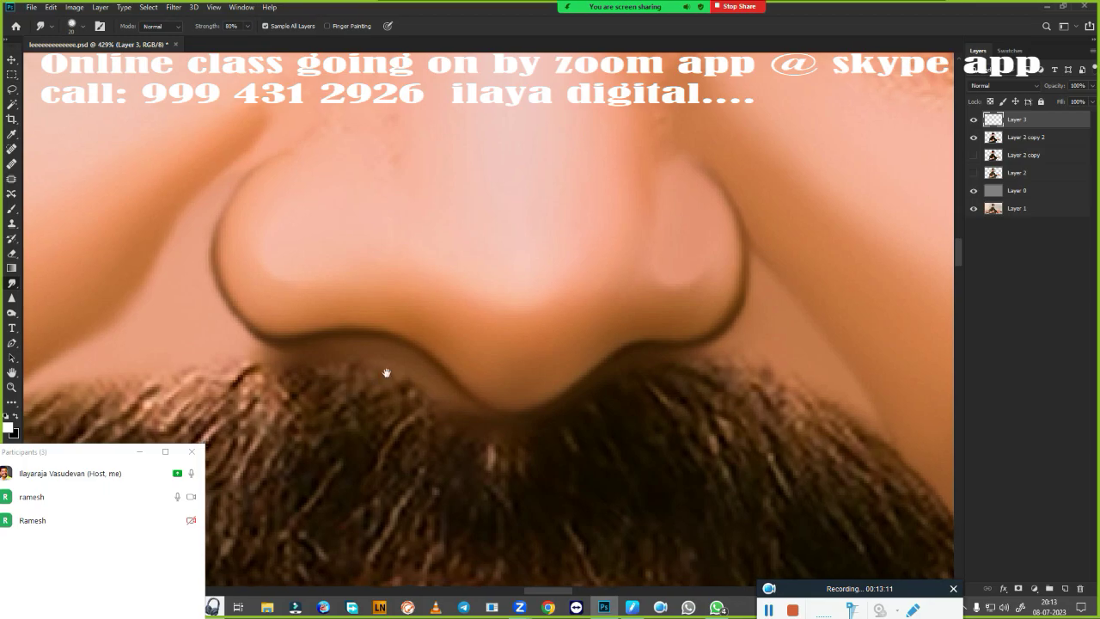
pyautogui.scroll(1, 572, 459)
pyautogui.press('r')
pyautogui.moveTo(369, 386)
pyautogui.mouseDown()
pyautogui.moveTo(666, 366)
pyautogui.moveTo(574, 282)
pyautogui.mouseUp()
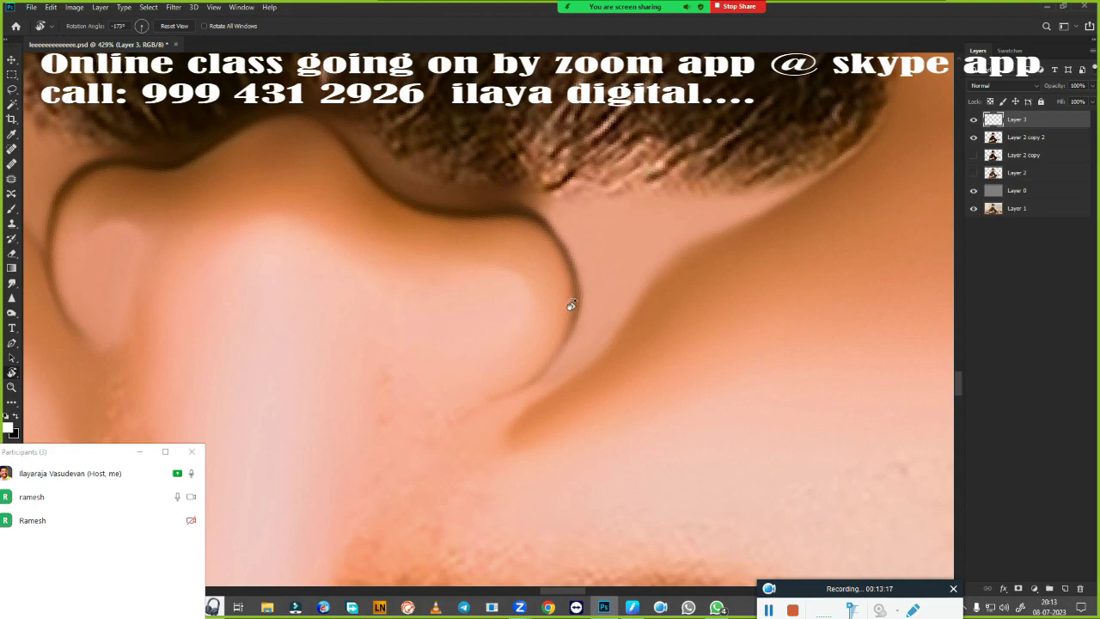
# Soften the dark nostril contour with a larger smudge brush, then save the document
pyautogui.press('r')
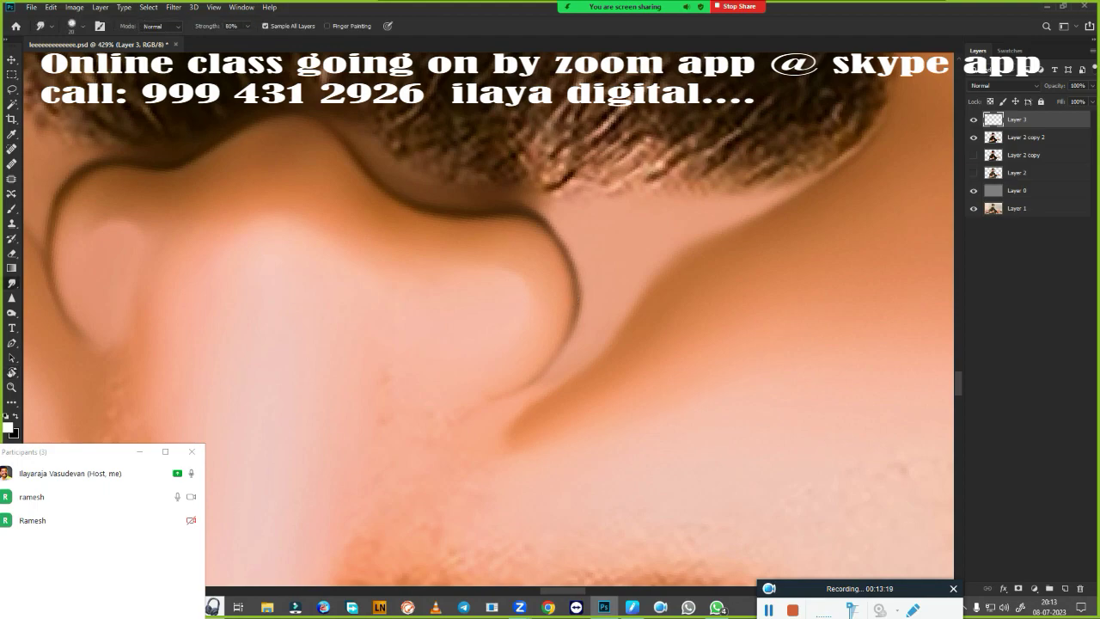
pyautogui.press(']')
pyautogui.moveTo(550, 293); pyautogui.dragTo(537, 350)
pyautogui.moveTo(563, 284); pyautogui.dragTo(502, 391)
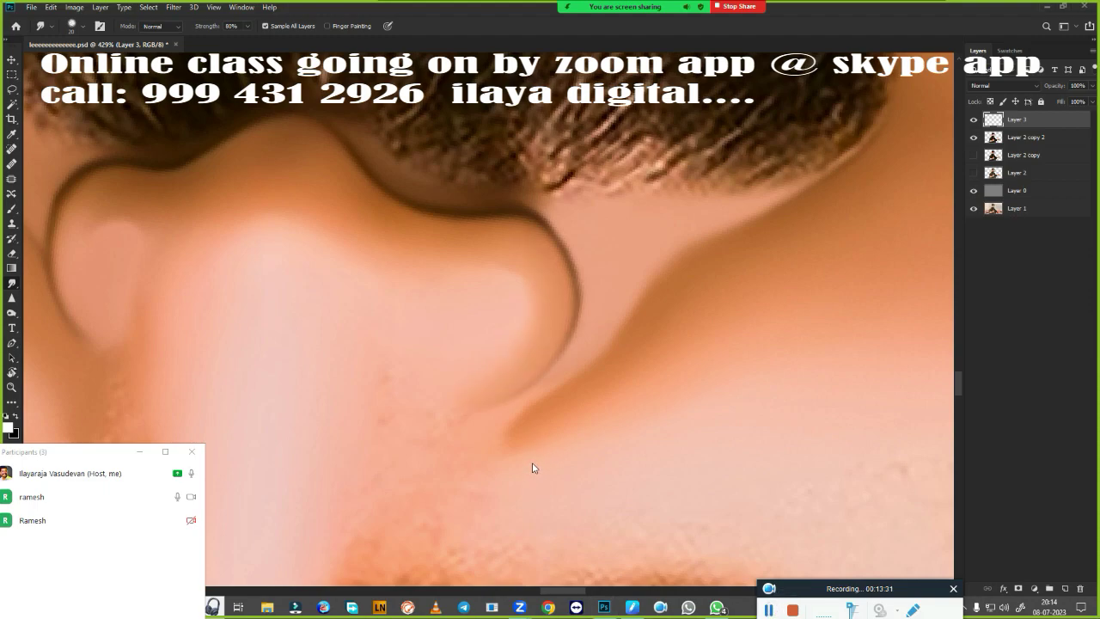
pyautogui.scroll(5, 553, 455)
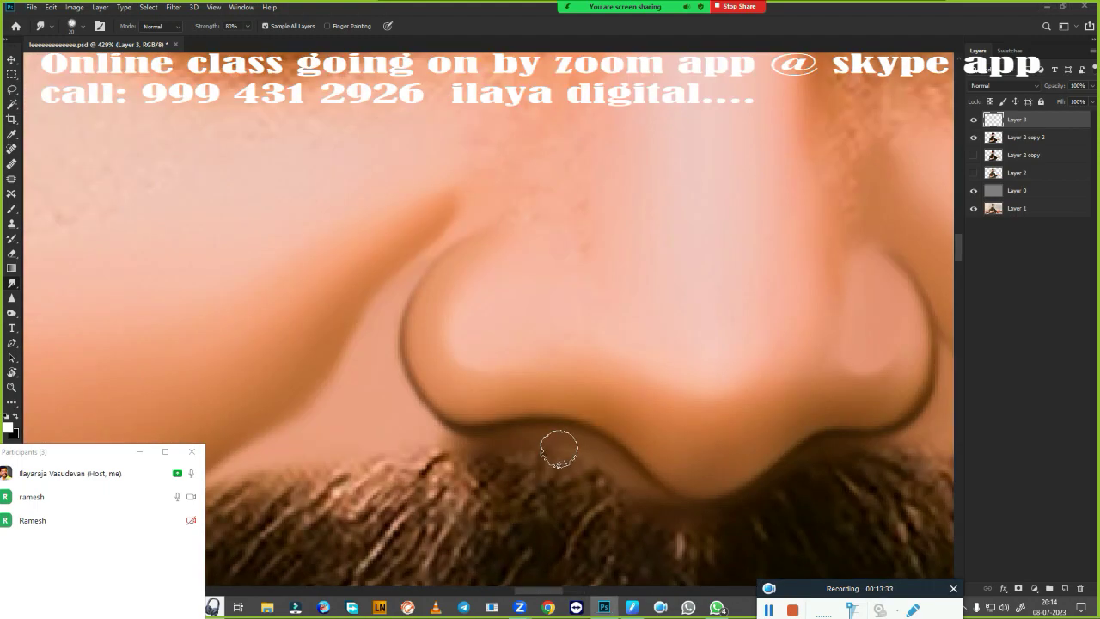
pyautogui.hotkey('ctrl', 's')
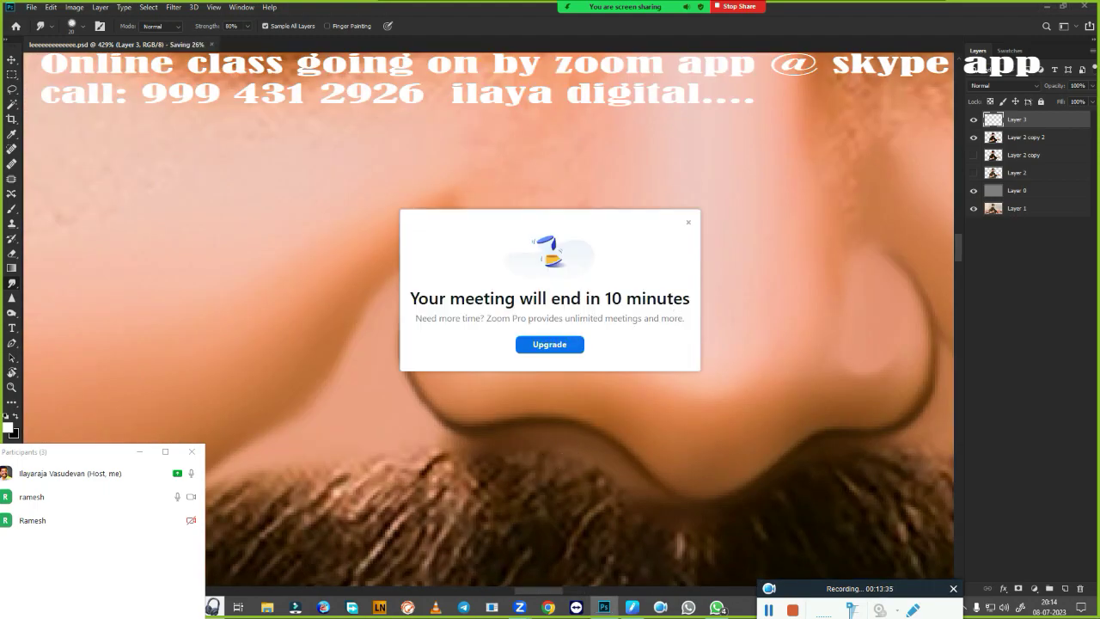
# Dismiss the meeting notice, fit the image on screen, then zoom onto the face and mustache
pyautogui.click(687, 222)
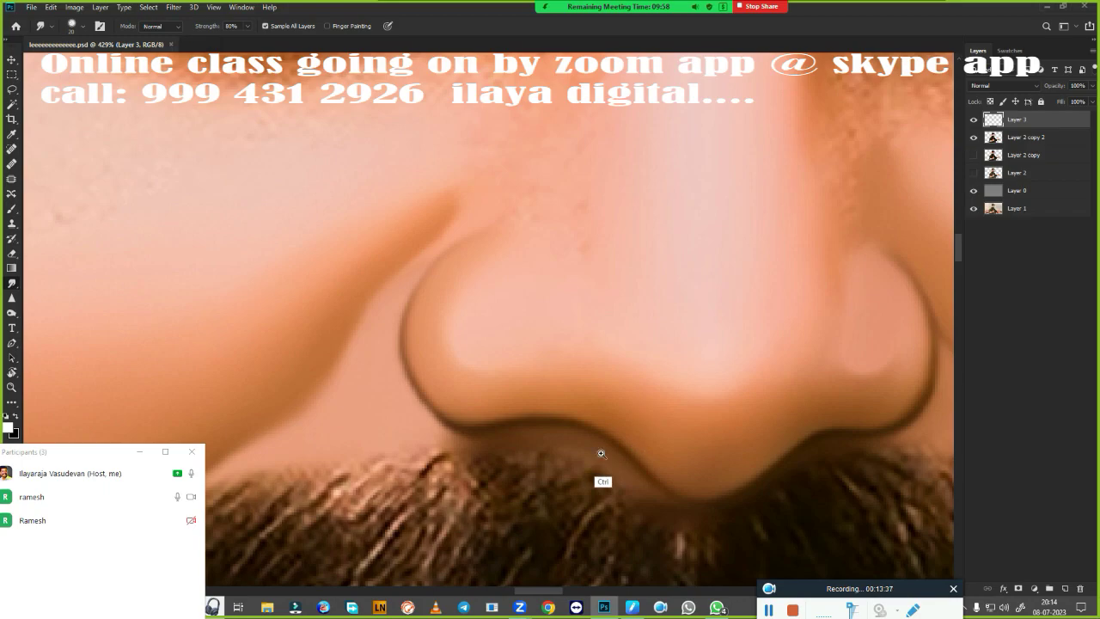
pyautogui.scroll(2, 602, 453)
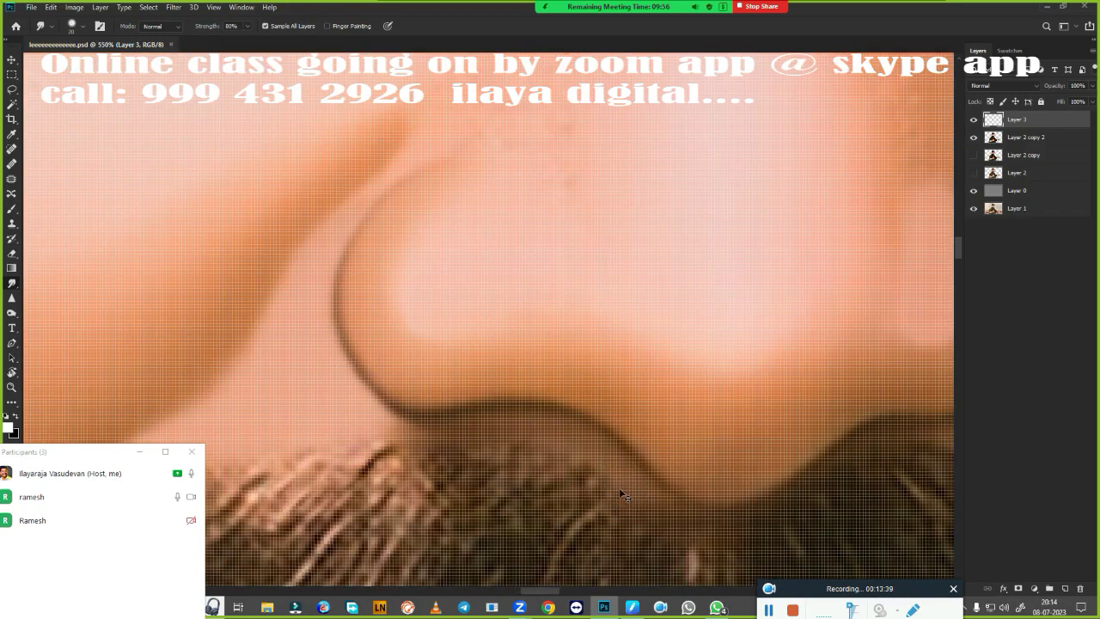
pyautogui.hotkey('ctrl', '0')
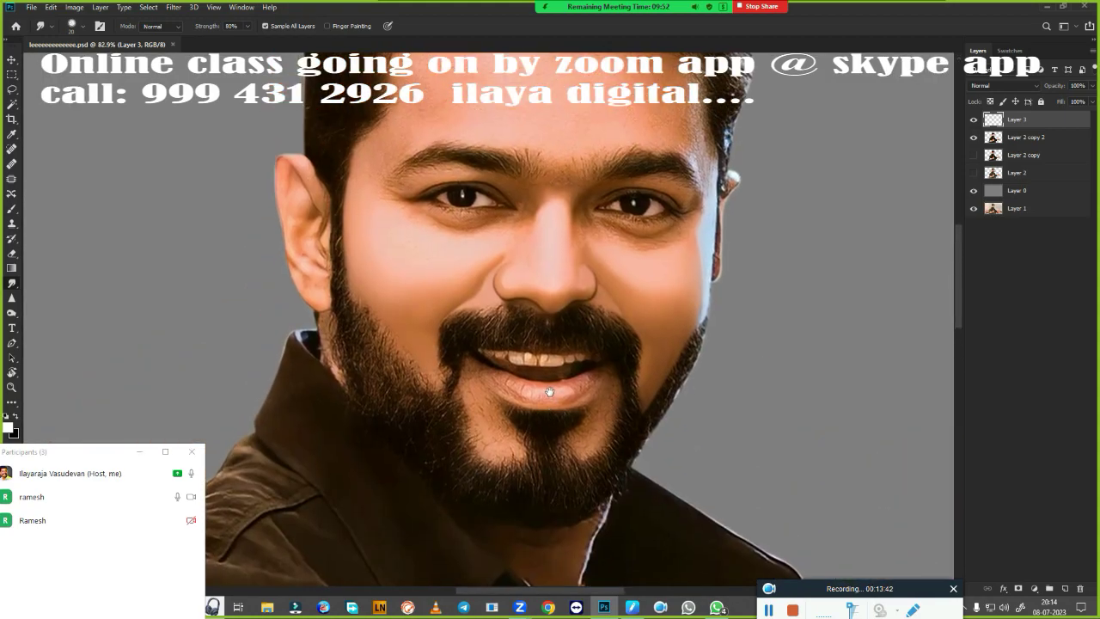
pyautogui.moveTo(461, 320)
pyautogui.mouseDown()
pyautogui.moveTo(556, 361)
pyautogui.moveTo(587, 413)
pyautogui.mouseUp()
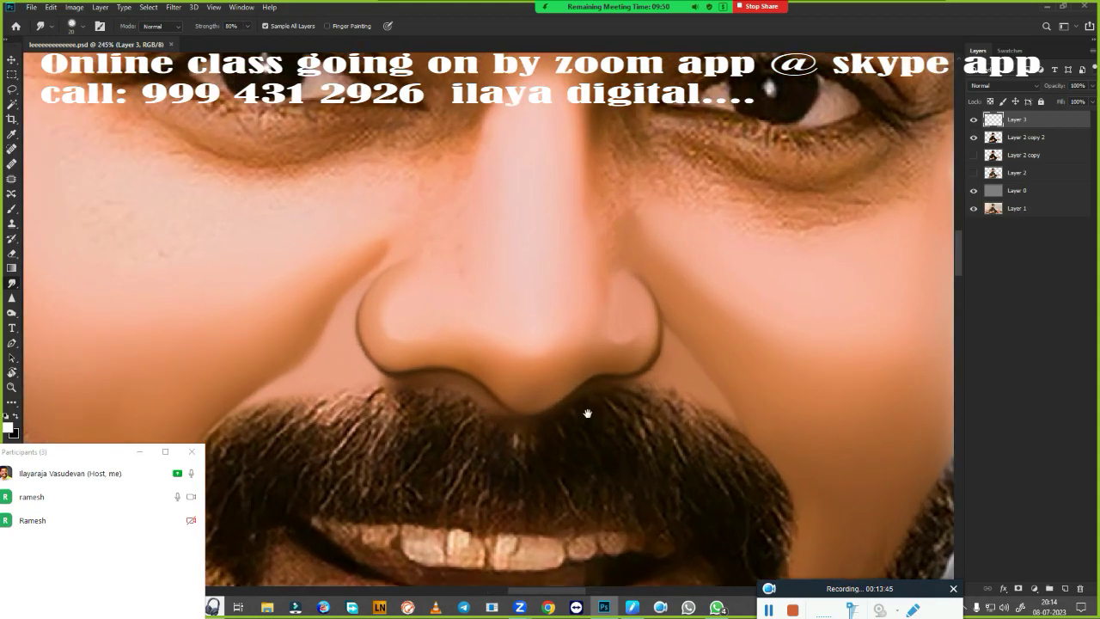
pyautogui.moveTo(587, 413); pyautogui.dragTo(488, 389)
# Erase a small spot on the mustache with a slightly smaller eraser
pyautogui.press('e')
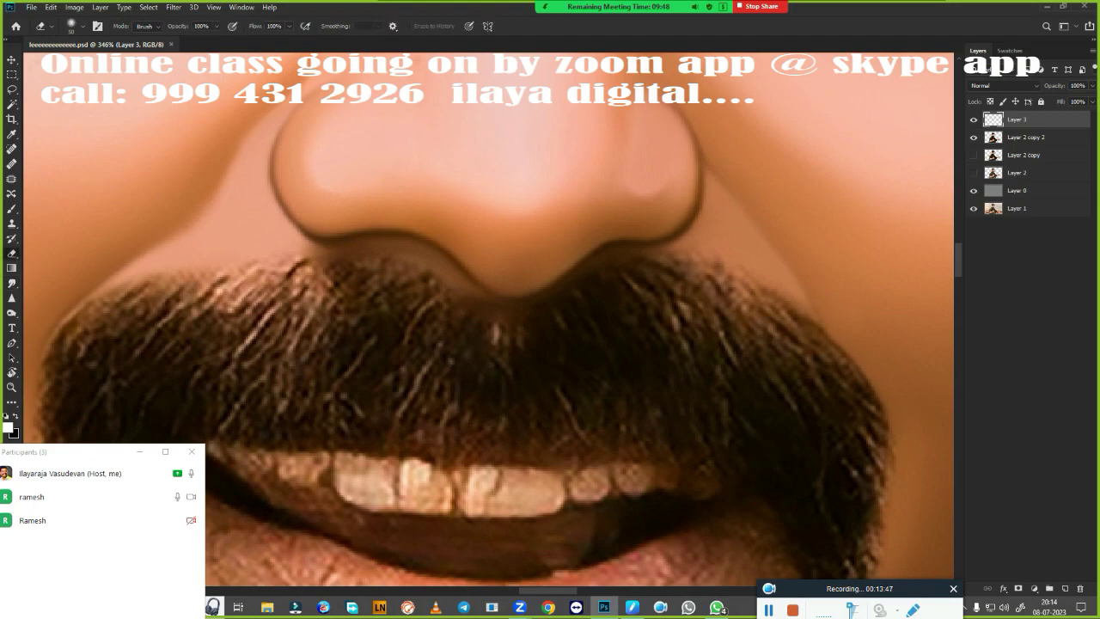
pyautogui.press('[')
pyautogui.click(349, 281)
pyautogui.press('[')
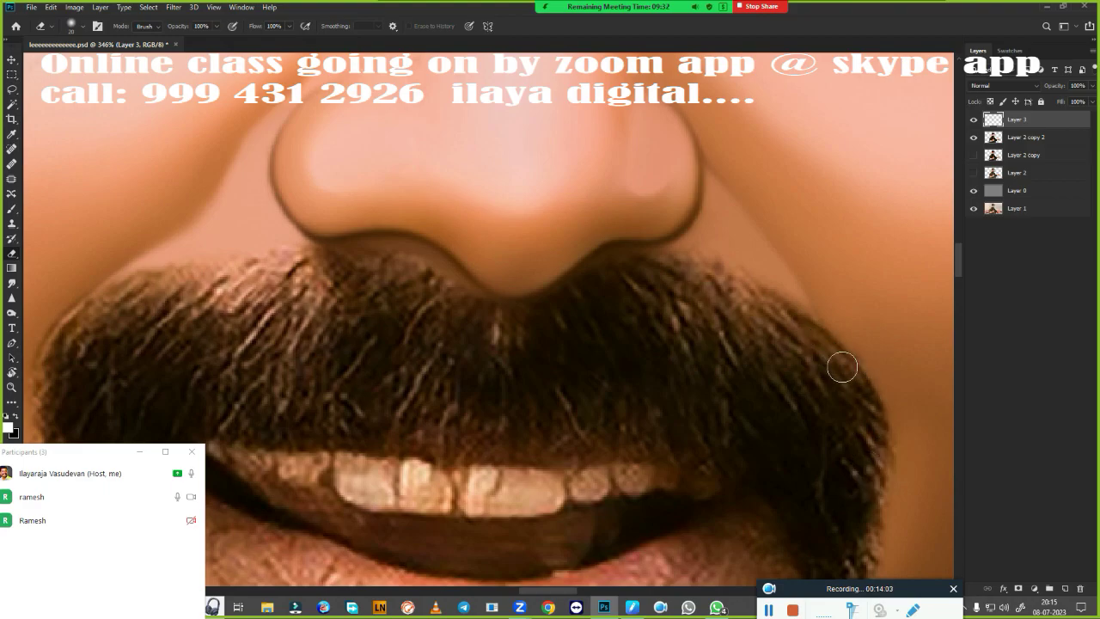
# Pan and zoom around the face to inspect the eyes, nose and beard
pyautogui.scroll(-5, 791, 332)
pyautogui.moveTo(699, 450); pyautogui.dragTo(623, 432)
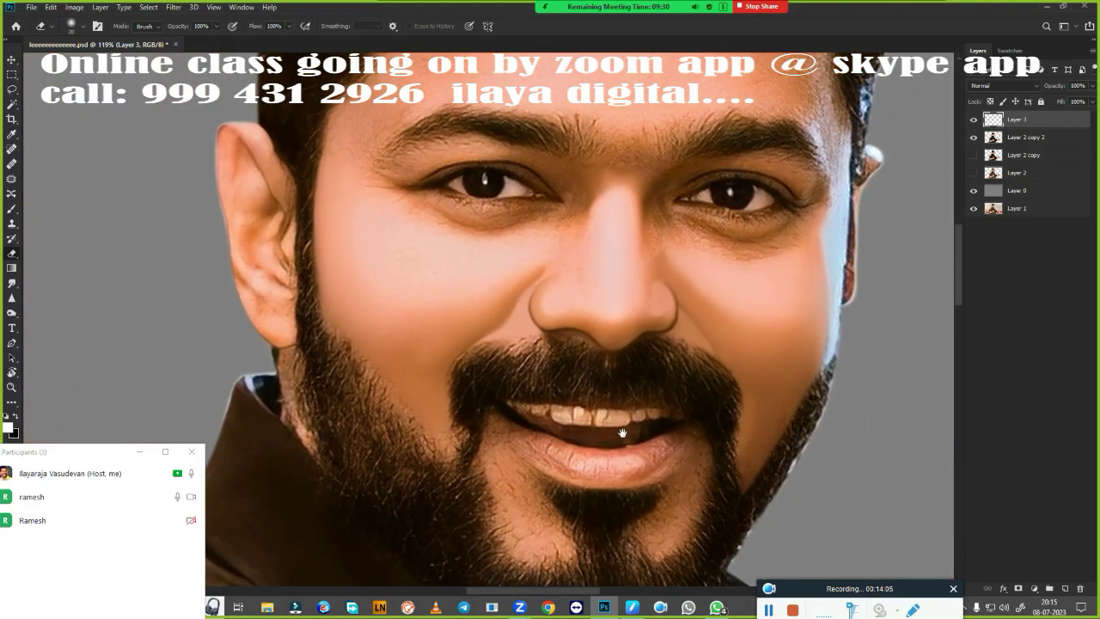
pyautogui.scroll(2, 622, 432)
pyautogui.scroll(2, 673, 521)
pyautogui.moveTo(634, 364); pyautogui.dragTo(609, 447)
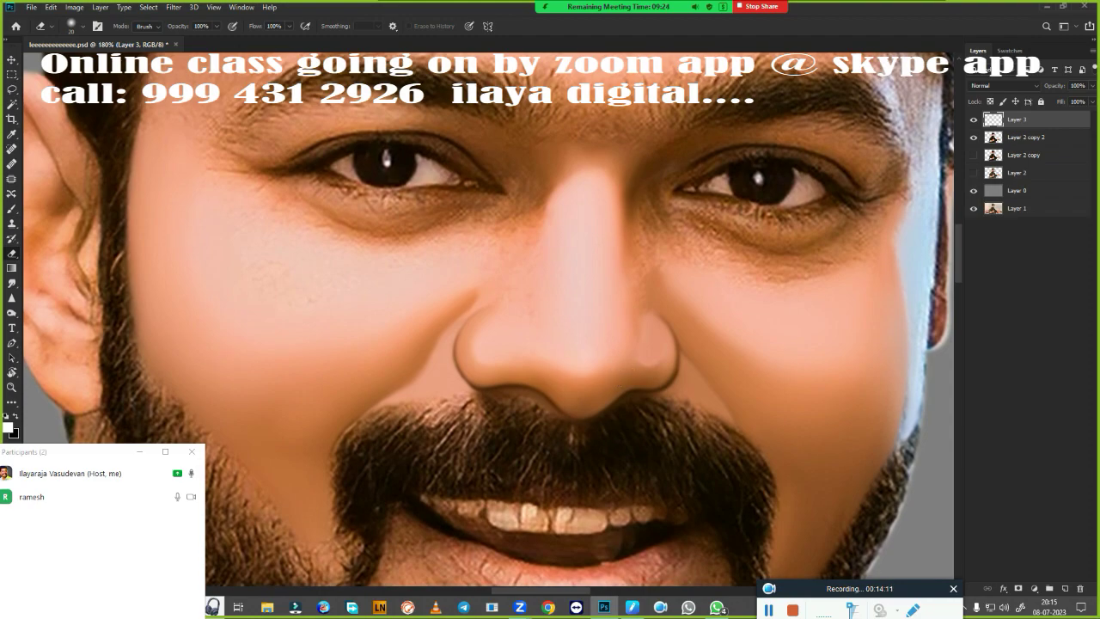
pyautogui.scroll(-2, 657, 368)
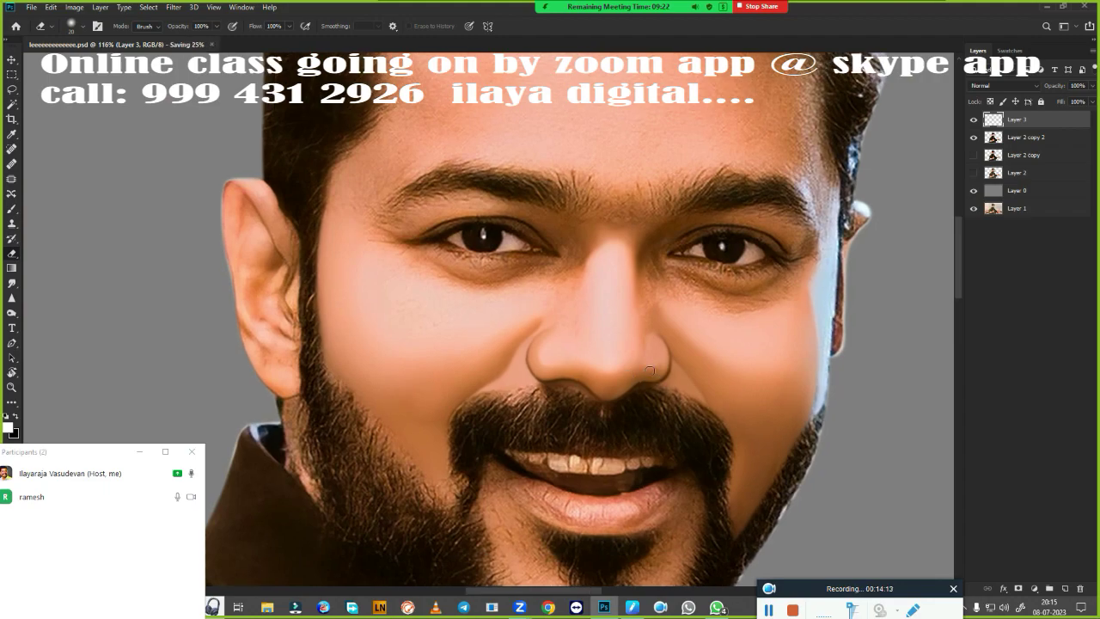
pyautogui.scroll(3, 649, 376)
pyautogui.moveTo(651, 335); pyautogui.dragTo(652, 440)
pyautogui.scroll(-1, 653, 440)
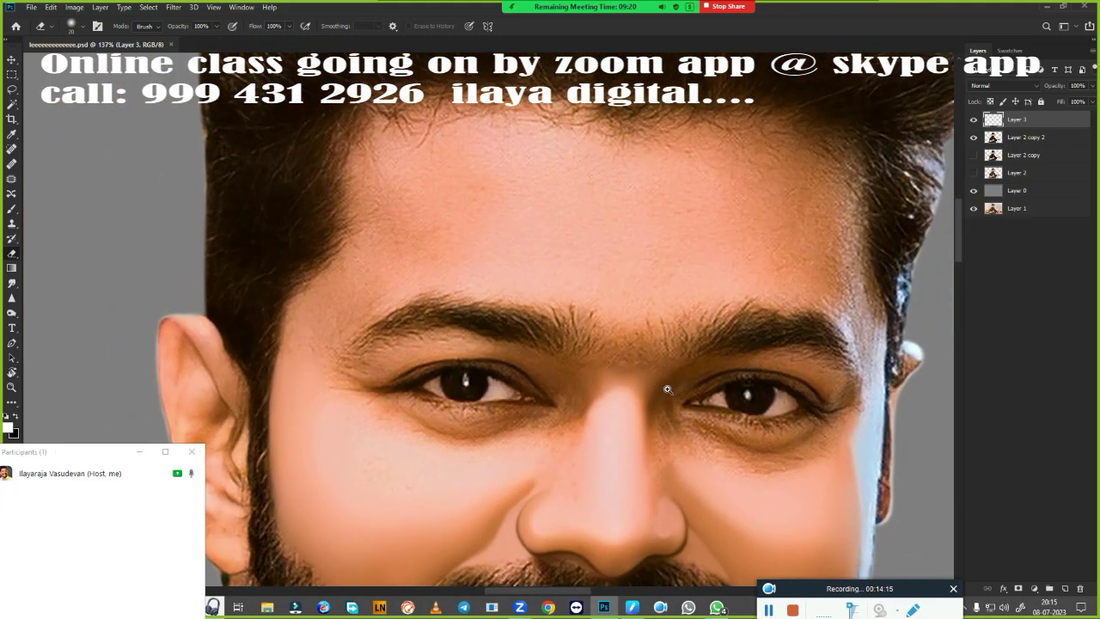
pyautogui.moveTo(668, 386); pyautogui.dragTo(673, 357)
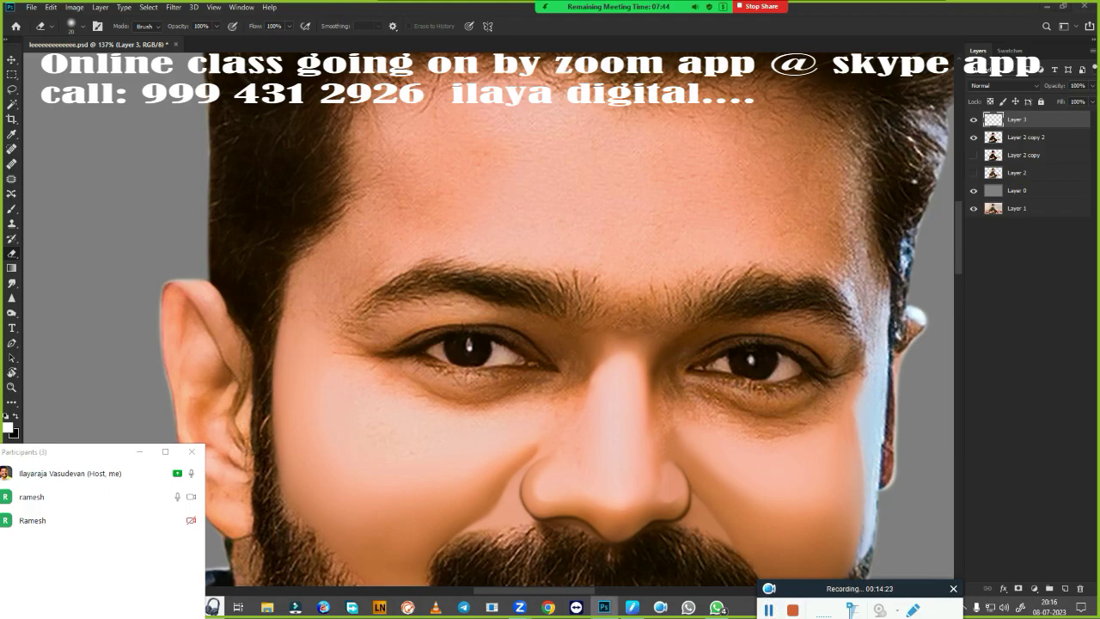
pyautogui.scroll(3, 582, 375)
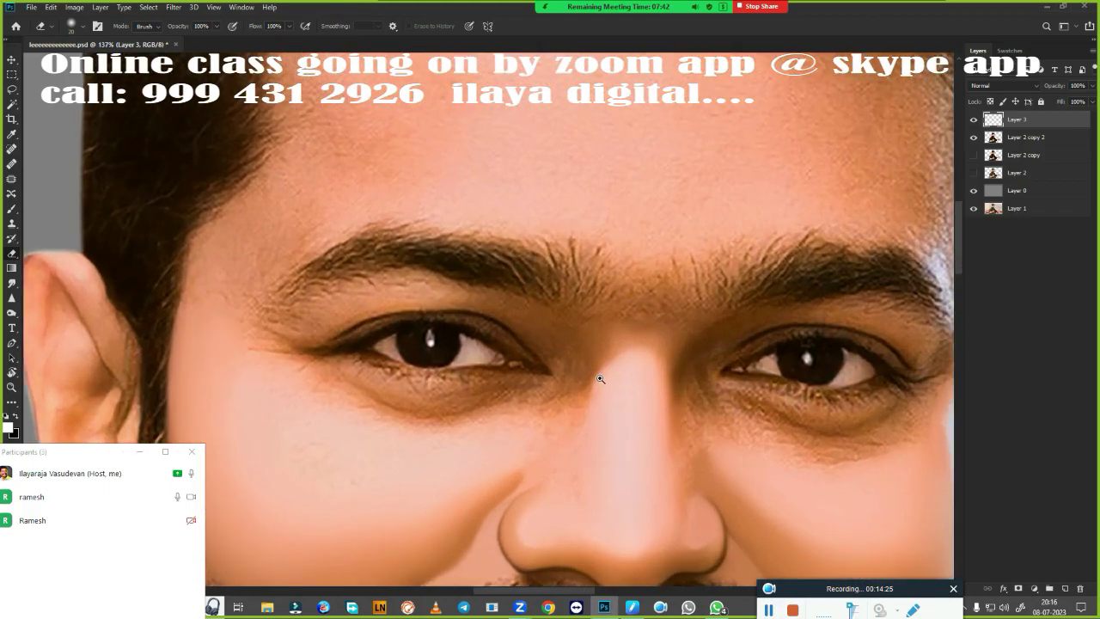
pyautogui.scroll(2, 597, 381)
pyautogui.scroll(-1, 649, 264)
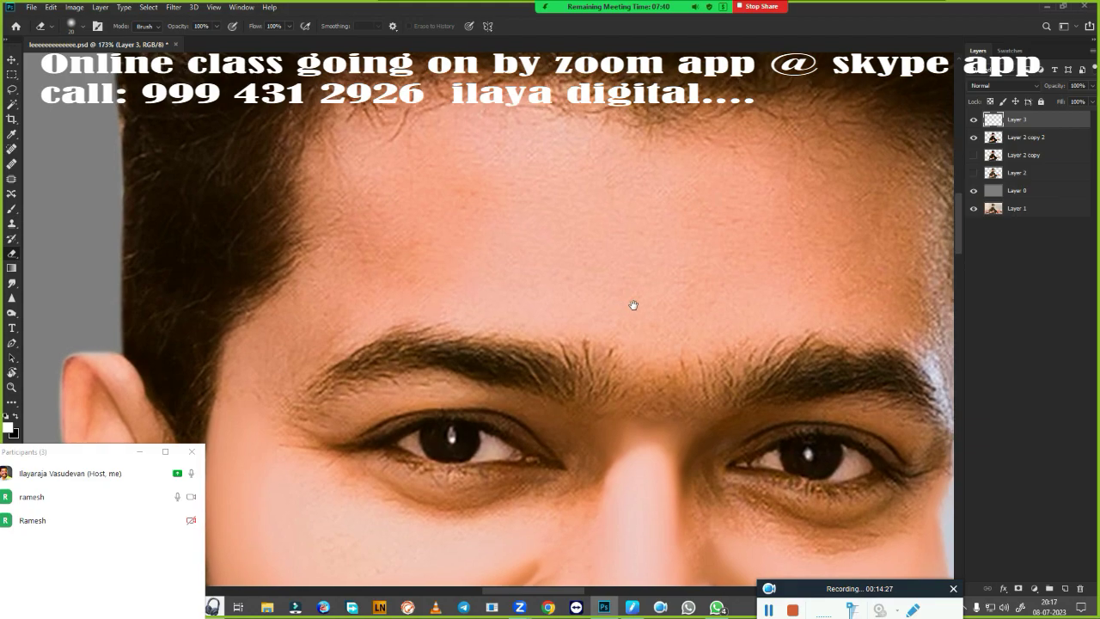
pyautogui.scroll(-2, 633, 304)
pyautogui.scroll(3, 601, 318)
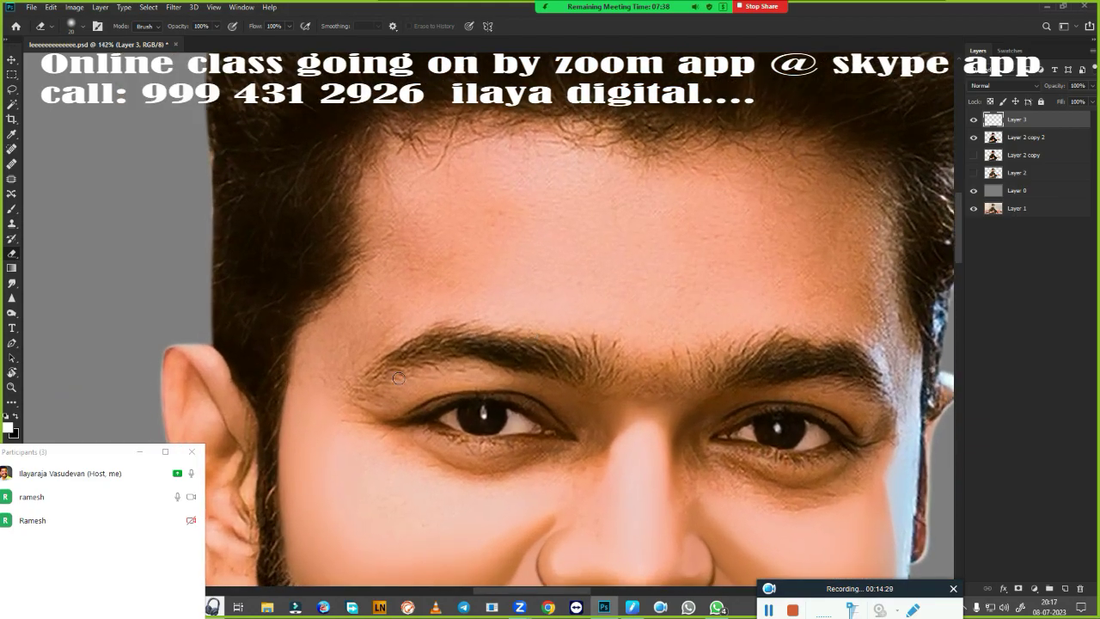
# Smudge the left forehead hairline into the skin at 80% strength, enlarging the brush twice
pyautogui.press('r')
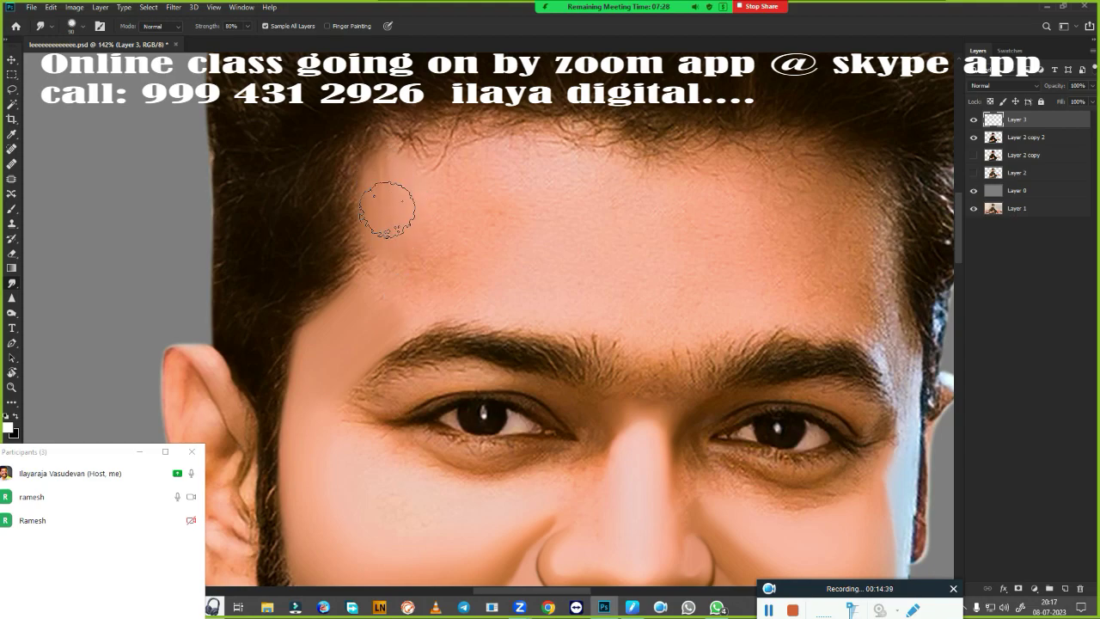
pyautogui.moveTo(393, 196)
pyautogui.mouseDown()
pyautogui.moveTo(418, 226)
pyautogui.moveTo(417, 167)
pyautogui.moveTo(404, 156)
pyautogui.moveTo(466, 153)
pyautogui.moveTo(408, 162)
pyautogui.moveTo(408, 249)
pyautogui.mouseUp()
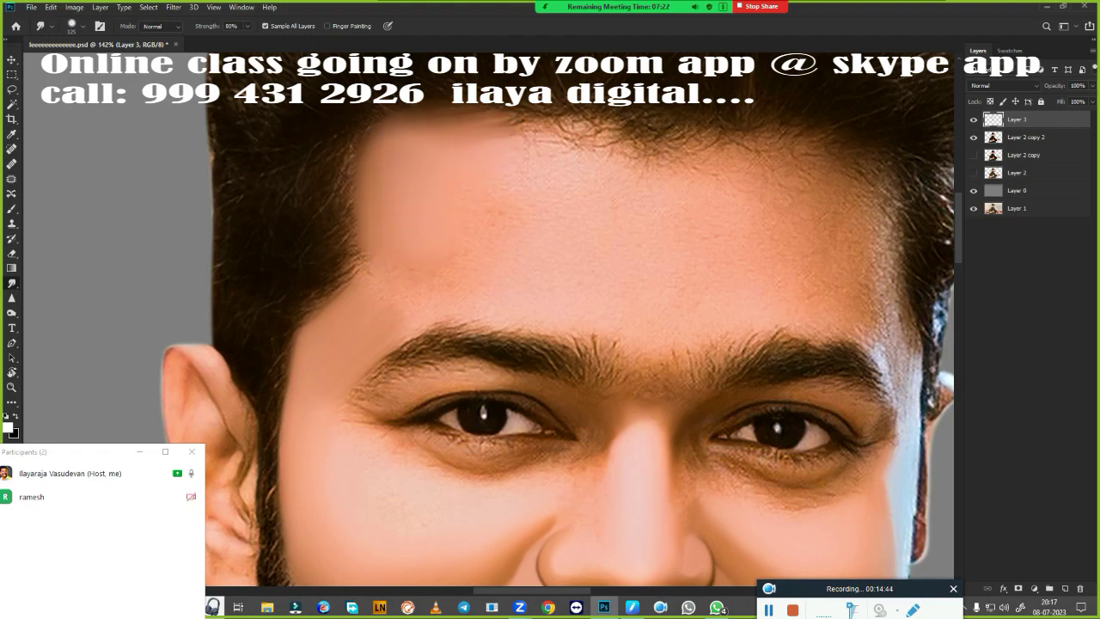
pyautogui.moveTo(437, 159)
pyautogui.mouseDown()
pyautogui.moveTo(543, 150)
pyautogui.moveTo(524, 129)
pyautogui.moveTo(684, 154)
pyautogui.moveTo(714, 172)
pyautogui.moveTo(545, 153)
pyautogui.mouseUp()
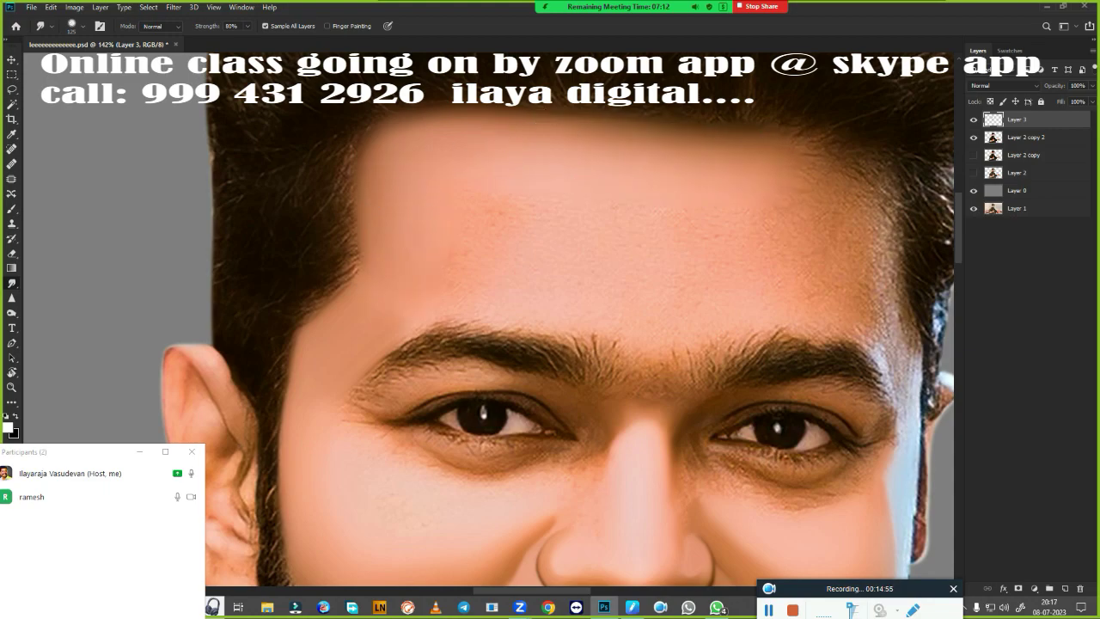
pyautogui.press(']')
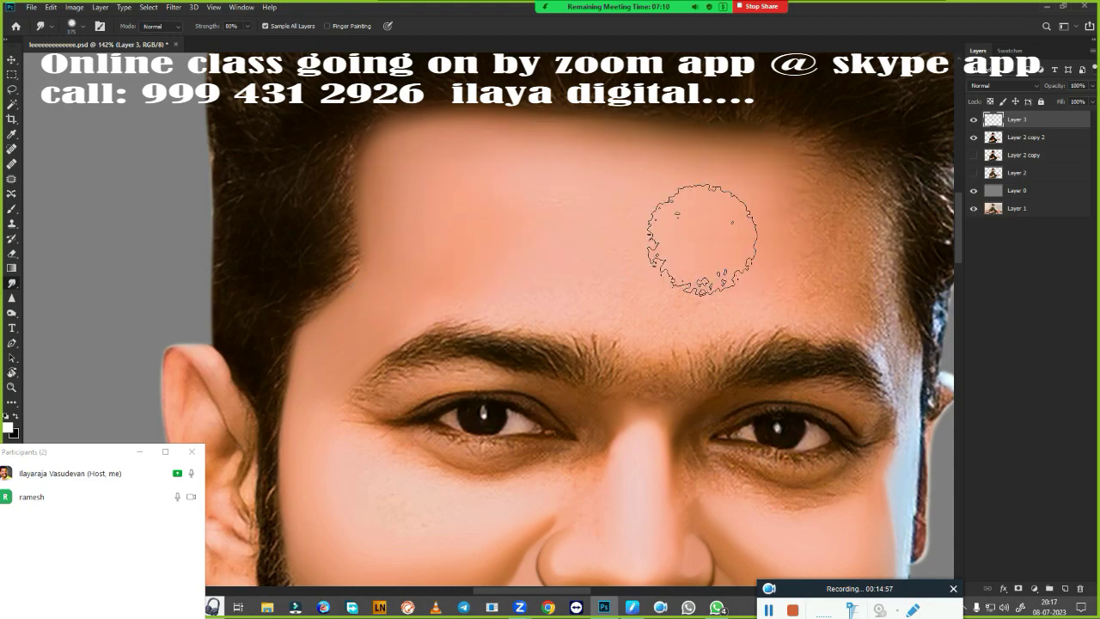
pyautogui.press(']')
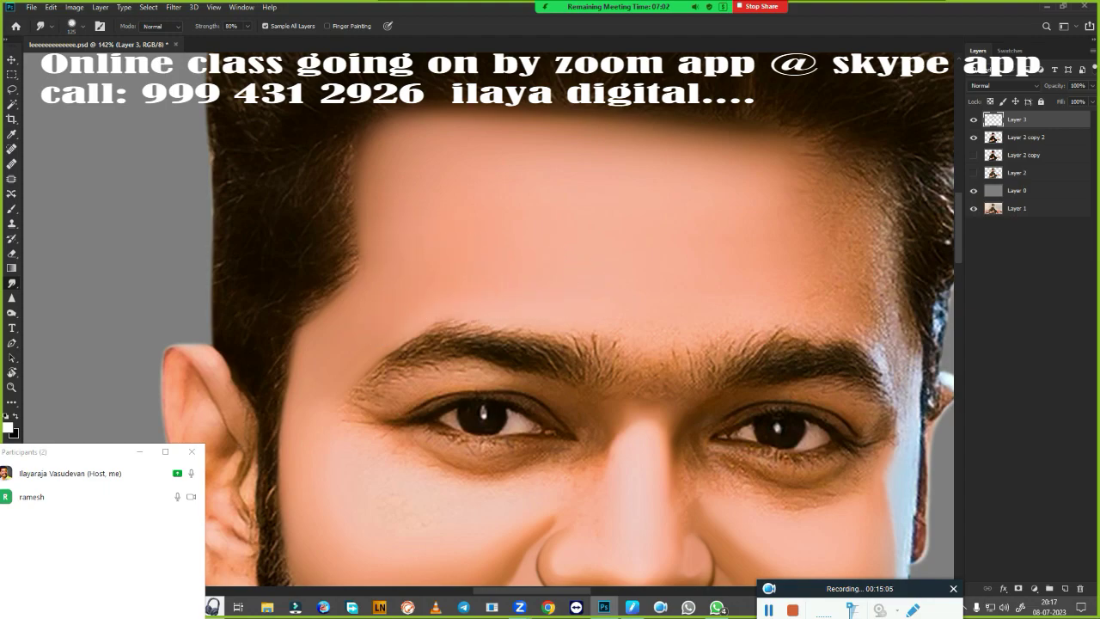
pyautogui.moveTo(744, 320)
pyautogui.mouseDown()
pyautogui.moveTo(533, 321)
pyautogui.moveTo(488, 302)
pyautogui.mouseUp()
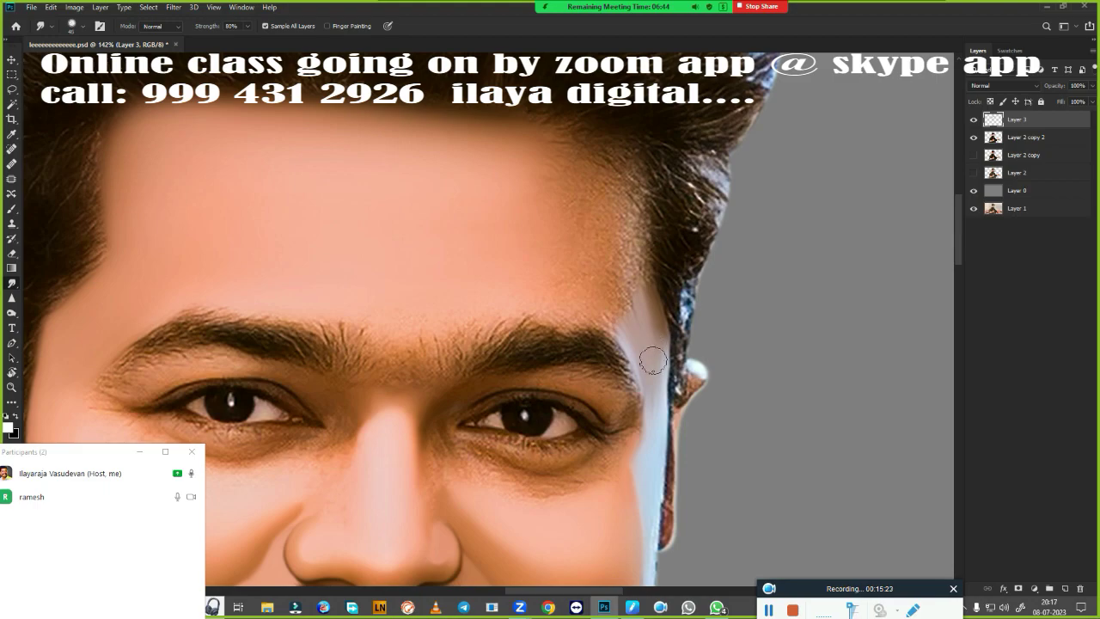
# Blend the right forehead skin upward into the hairline with smudge strokes
pyautogui.moveTo(627, 246); pyautogui.dragTo(628, 167)
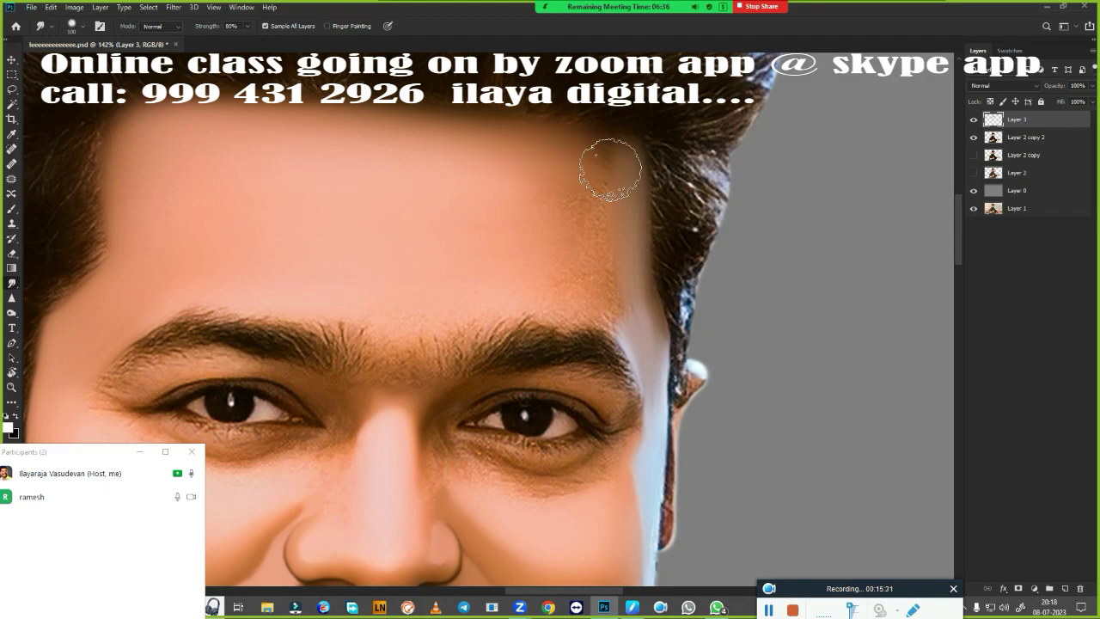
pyautogui.moveTo(610, 170)
pyautogui.mouseDown()
pyautogui.moveTo(523, 153)
pyautogui.moveTo(567, 160)
pyautogui.moveTo(545, 143)
pyautogui.mouseUp()
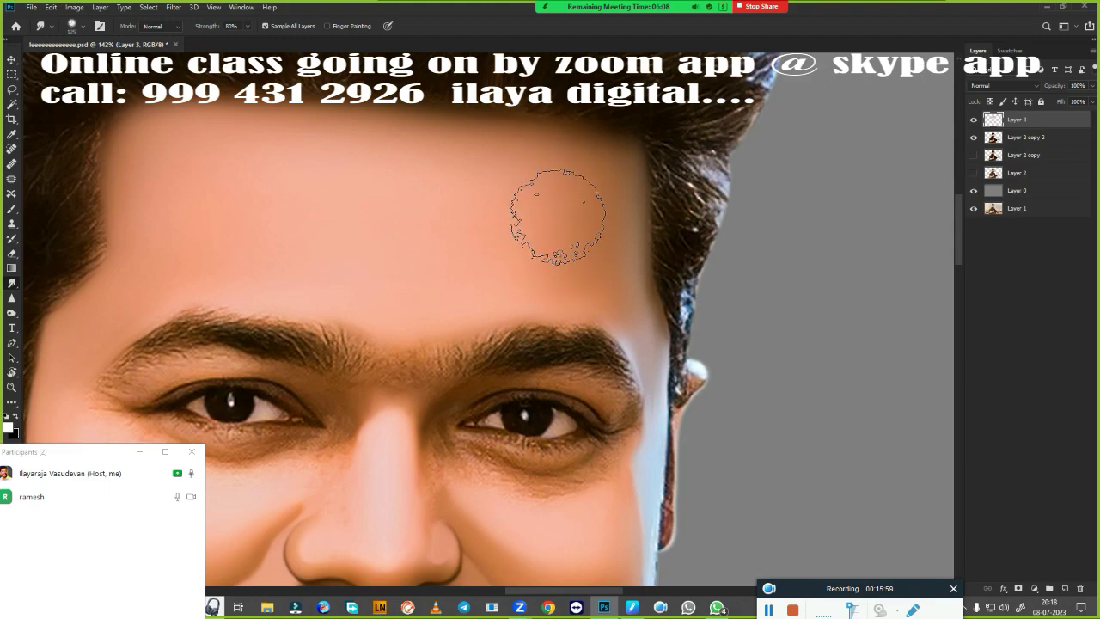
pyautogui.press(']')
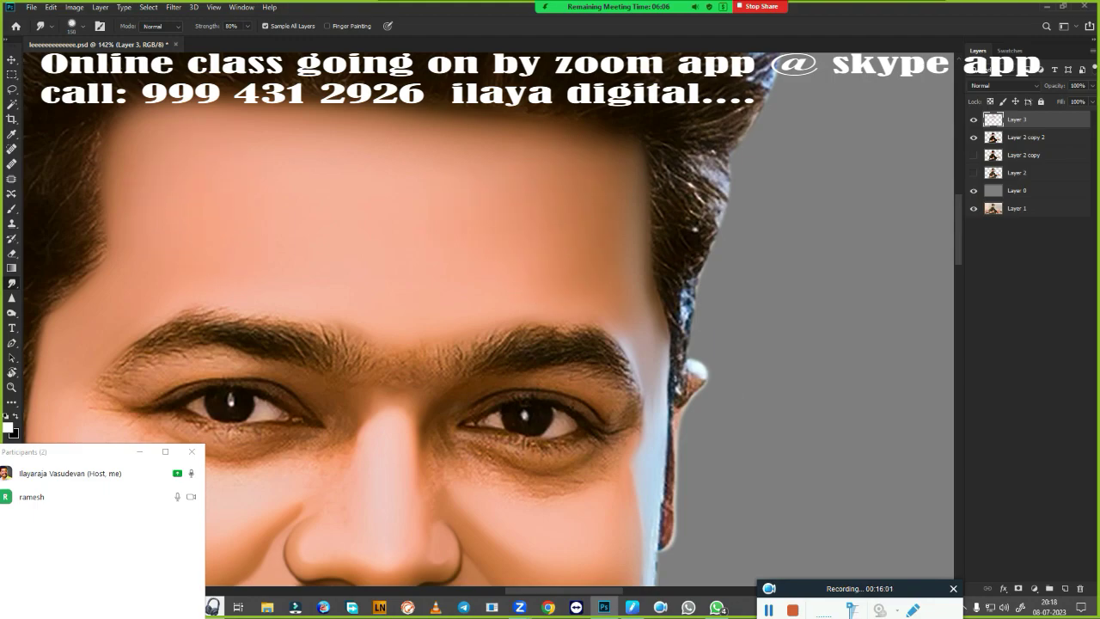
# Zoom into the eyes and, with a smaller Smudge brush, smooth both inner eyebrow ends and the skin between them
pyautogui.scroll(-5, 637, 425)
pyautogui.scroll(2, 670, 378)
pyautogui.scroll(2, 687, 352)
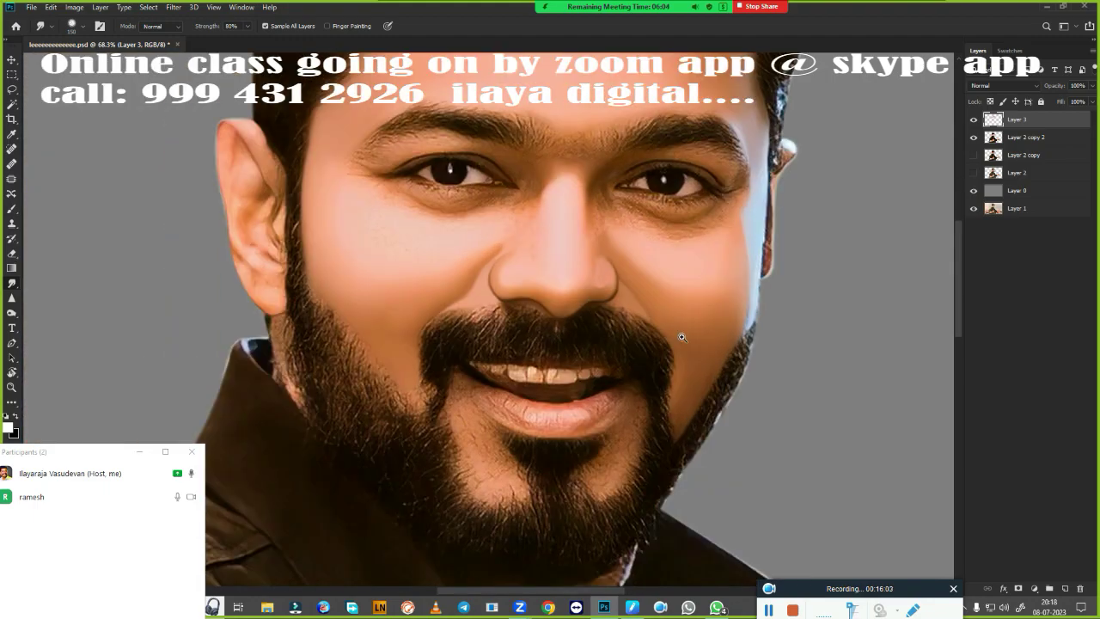
pyautogui.scroll(3, 702, 330)
pyautogui.scroll(-2, 702, 330)
pyautogui.scroll(2, 654, 349)
pyautogui.scroll(2, 636, 342)
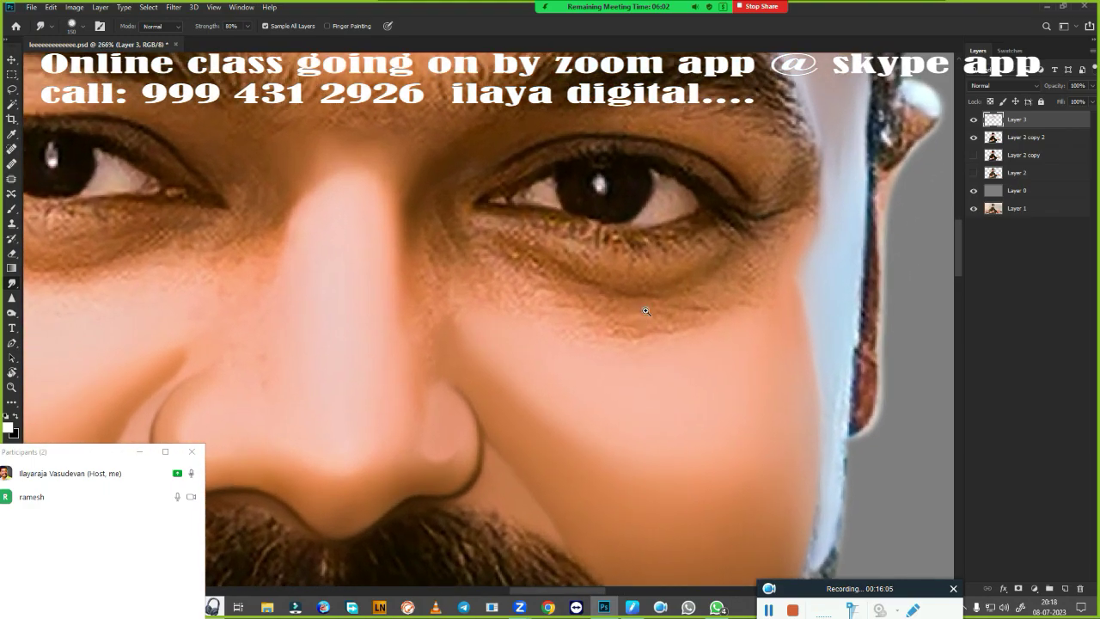
pyautogui.scroll(1, 623, 335)
pyautogui.scroll(-1, 627, 330)
pyautogui.scroll(-2, 640, 344)
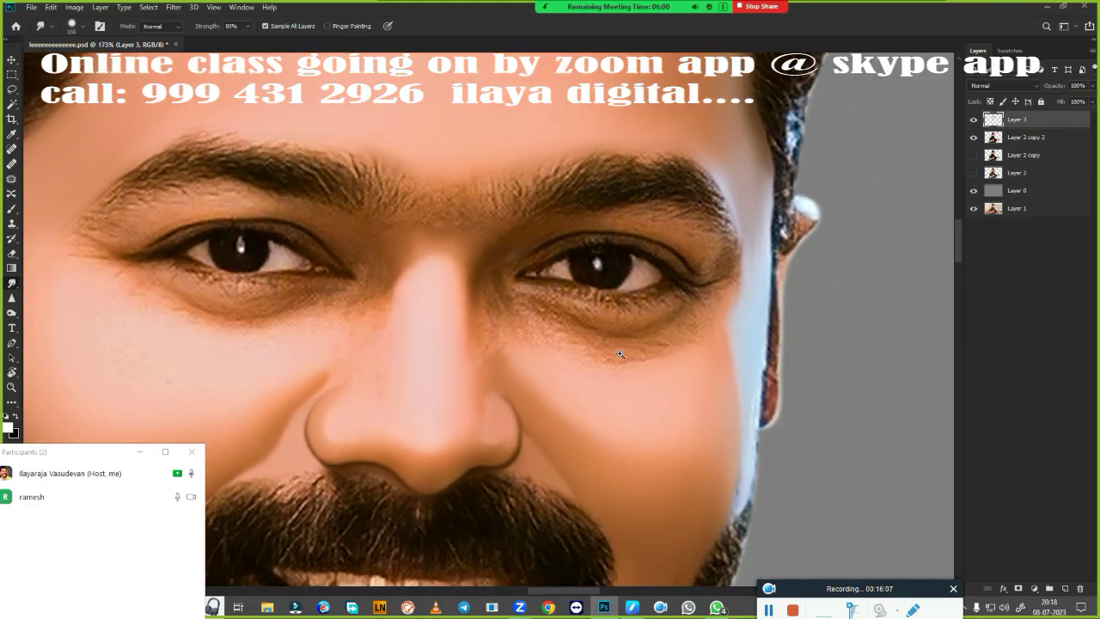
pyautogui.scroll(-1, 649, 351)
pyautogui.scroll(1, 649, 351)
pyautogui.scroll(1, 663, 319)
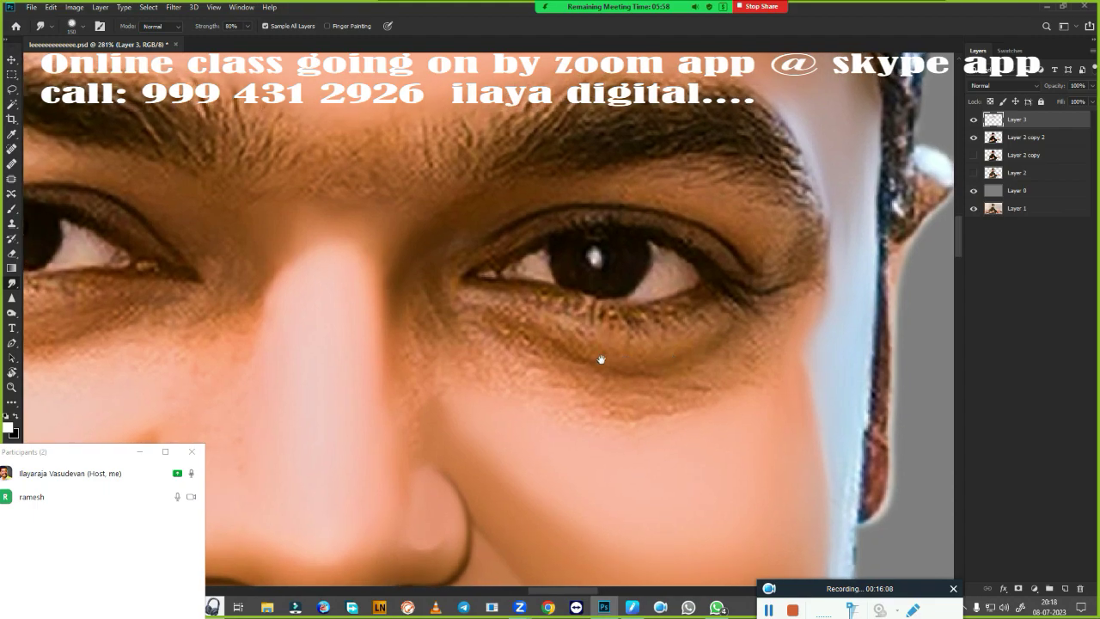
pyautogui.scroll(1, 599, 361)
pyautogui.press('[')
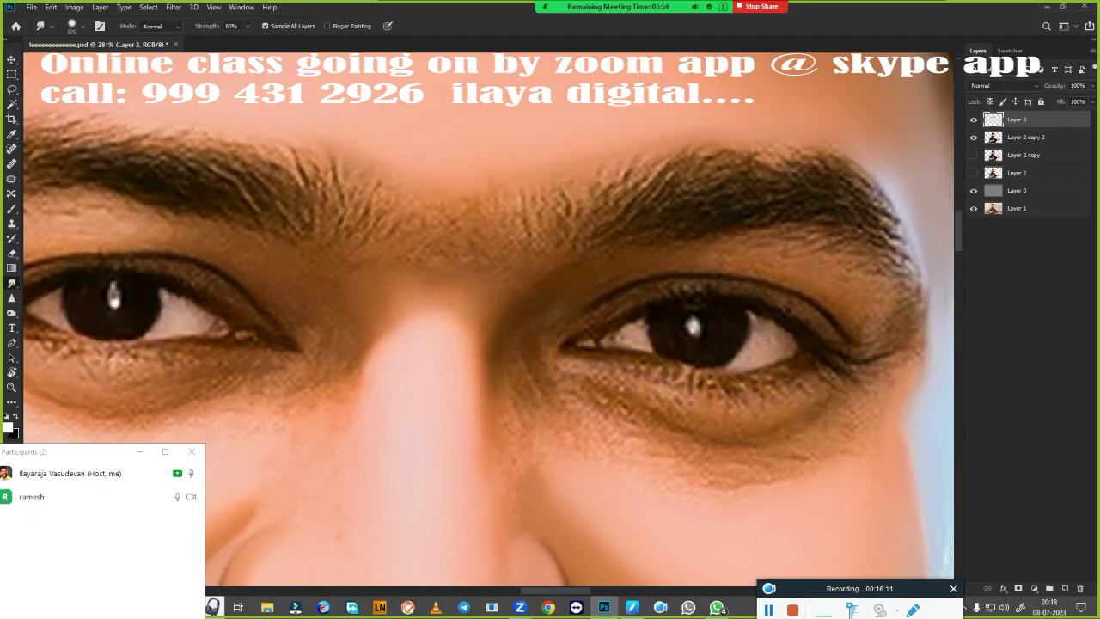
pyautogui.moveTo(361, 168); pyautogui.dragTo(385, 228)
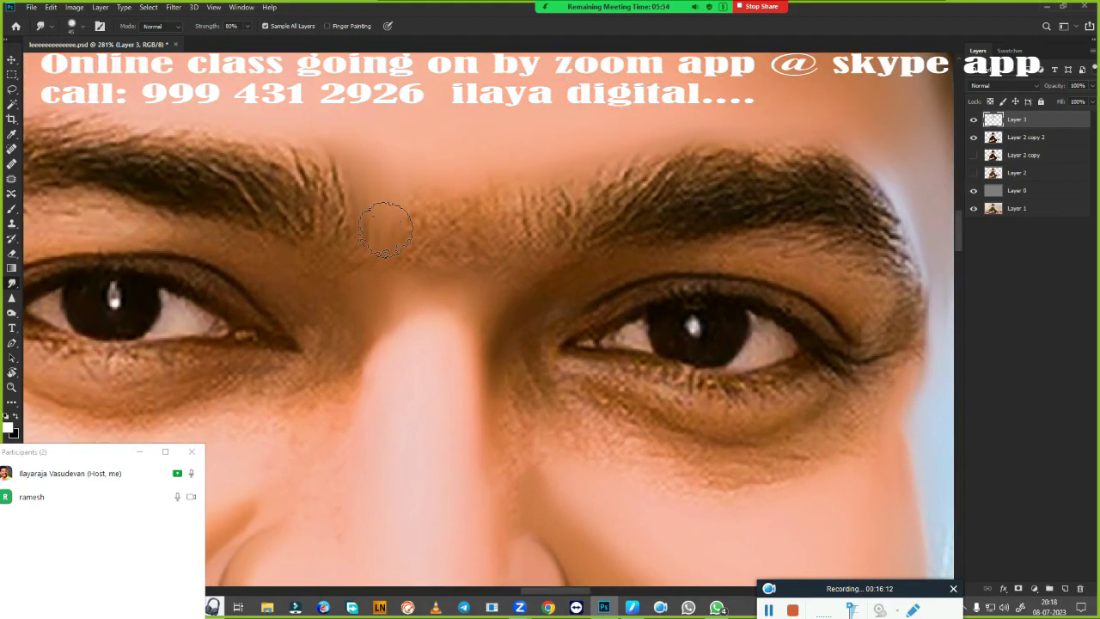
pyautogui.moveTo(516, 227); pyautogui.dragTo(525, 168)
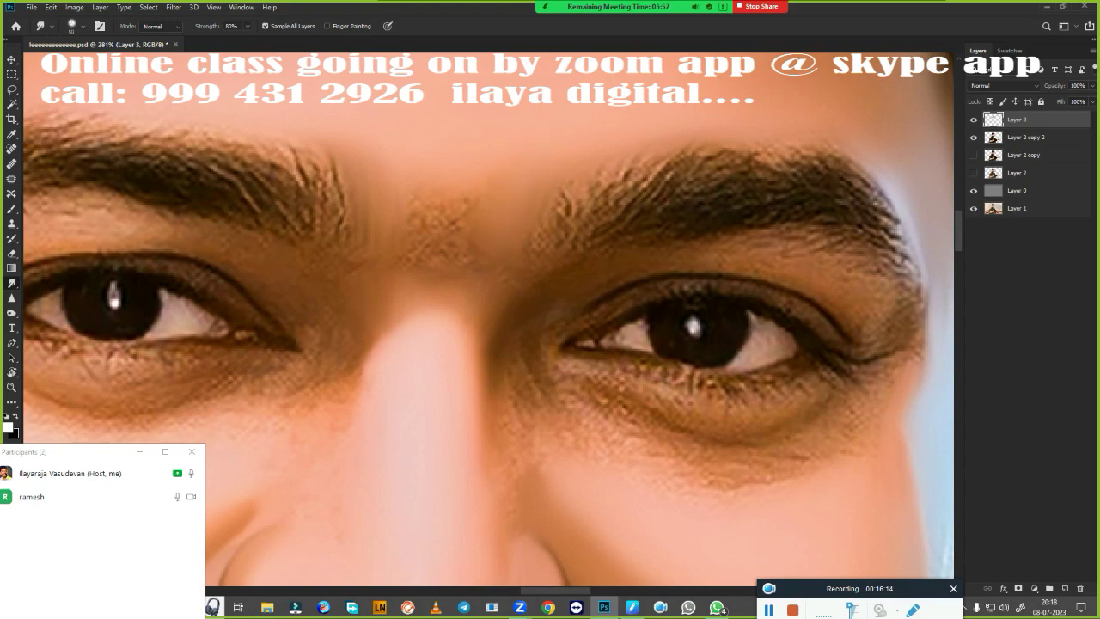
pyautogui.moveTo(431, 215)
pyautogui.mouseDown()
pyautogui.moveTo(474, 226)
pyautogui.moveTo(418, 233)
pyautogui.moveTo(462, 246)
pyautogui.moveTo(533, 182)
pyautogui.moveTo(455, 246)
pyautogui.moveTo(403, 232)
pyautogui.moveTo(356, 142)
pyautogui.moveTo(373, 162)
pyautogui.moveTo(395, 157)
pyautogui.moveTo(437, 209)
pyautogui.moveTo(400, 153)
pyautogui.moveTo(356, 123)
pyautogui.moveTo(443, 135)
pyautogui.mouseUp()
# Fine-tune the Smudge brush size and pan over to the right eye and ear
pyautogui.press('[')
pyautogui.press('[')
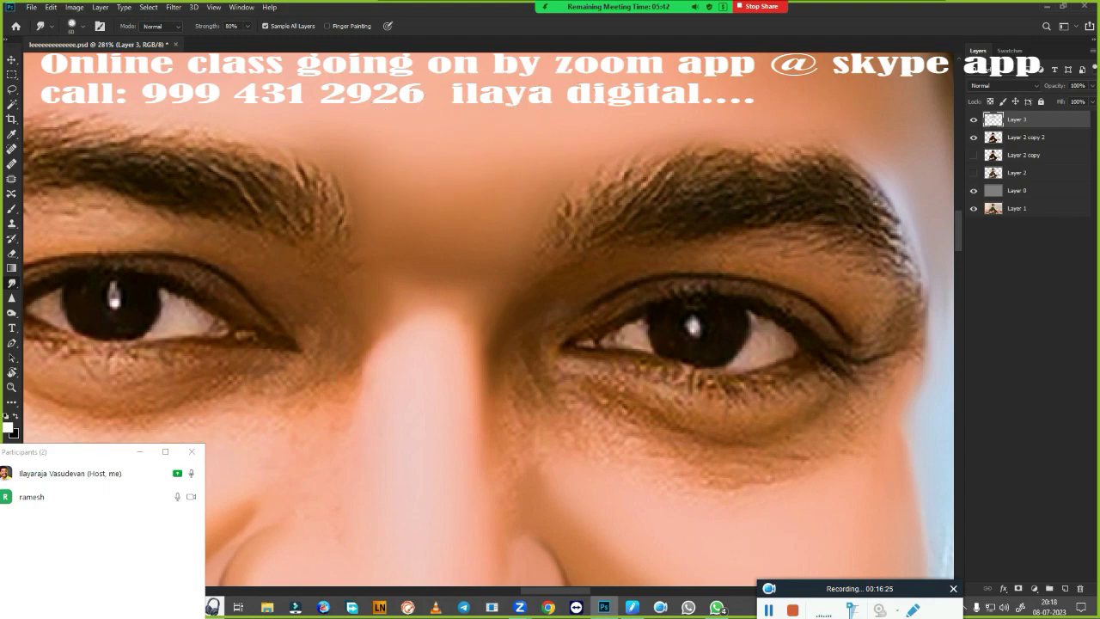
pyautogui.press(']')
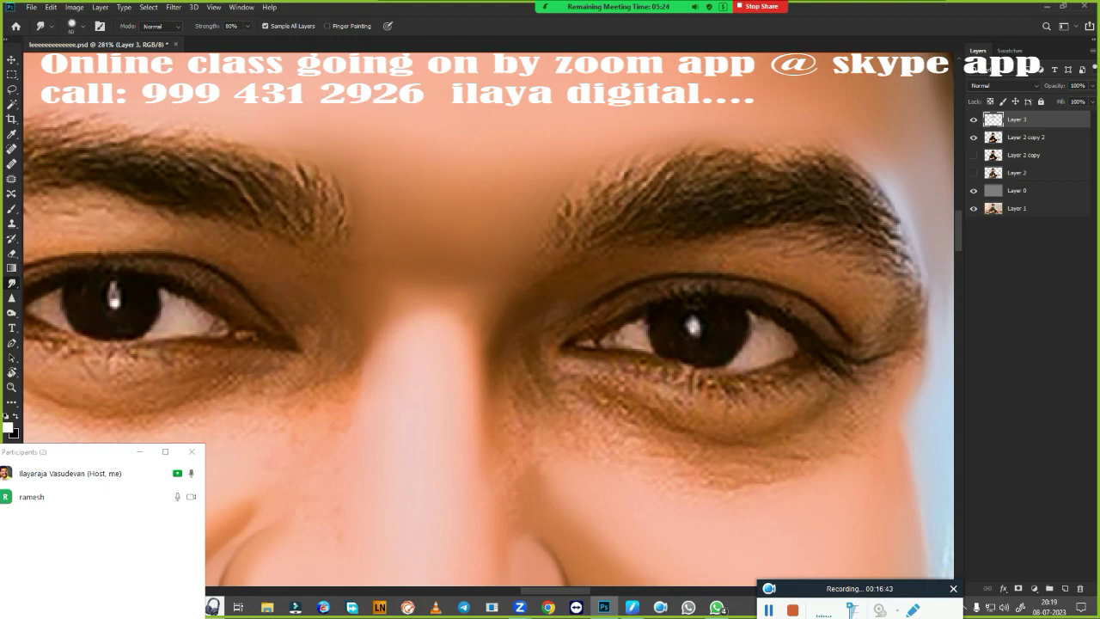
pyautogui.moveTo(735, 358); pyautogui.dragTo(518, 297)
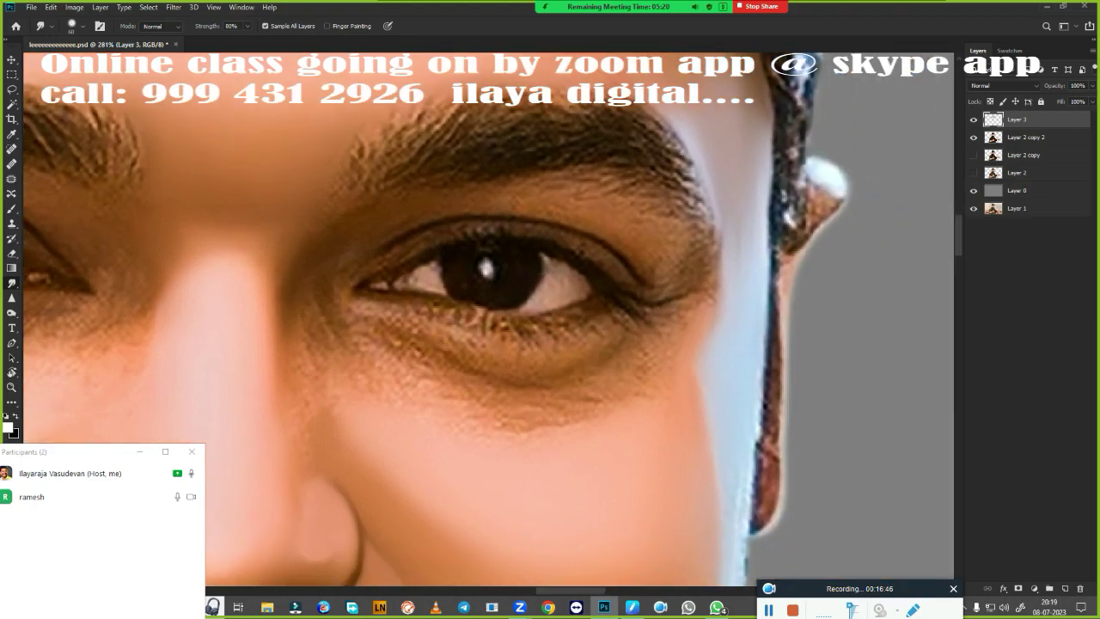
# Pen-trace a closed path from the outer brow along the eyebrow to the cheek, then load it as a selection
pyautogui.press('p')
pyautogui.scroll(-5, 550, 411)
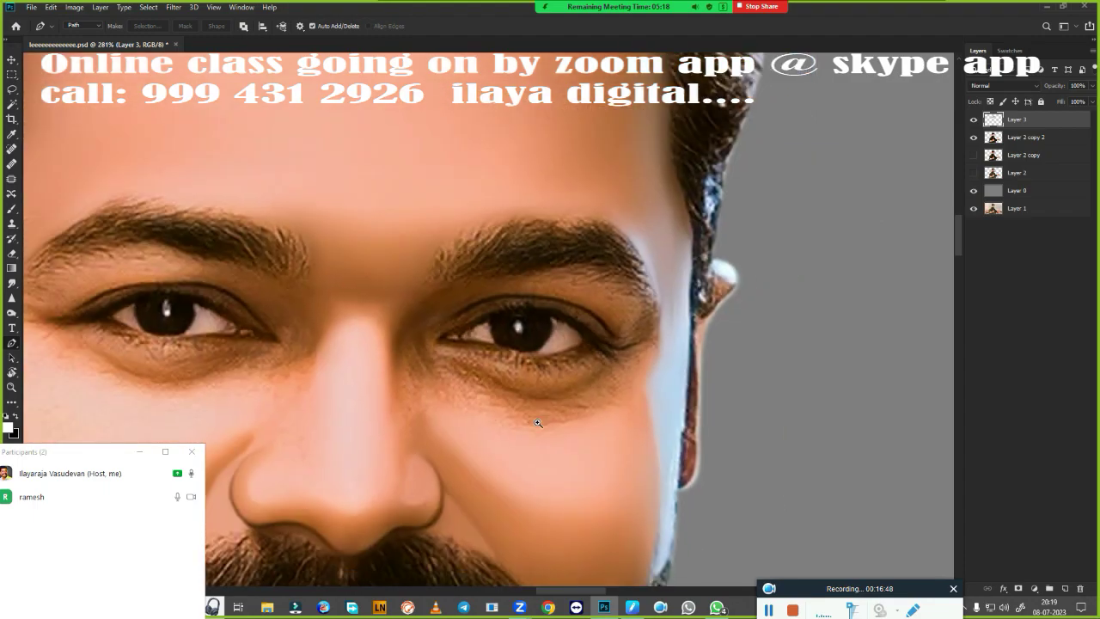
pyautogui.scroll(3, 547, 408)
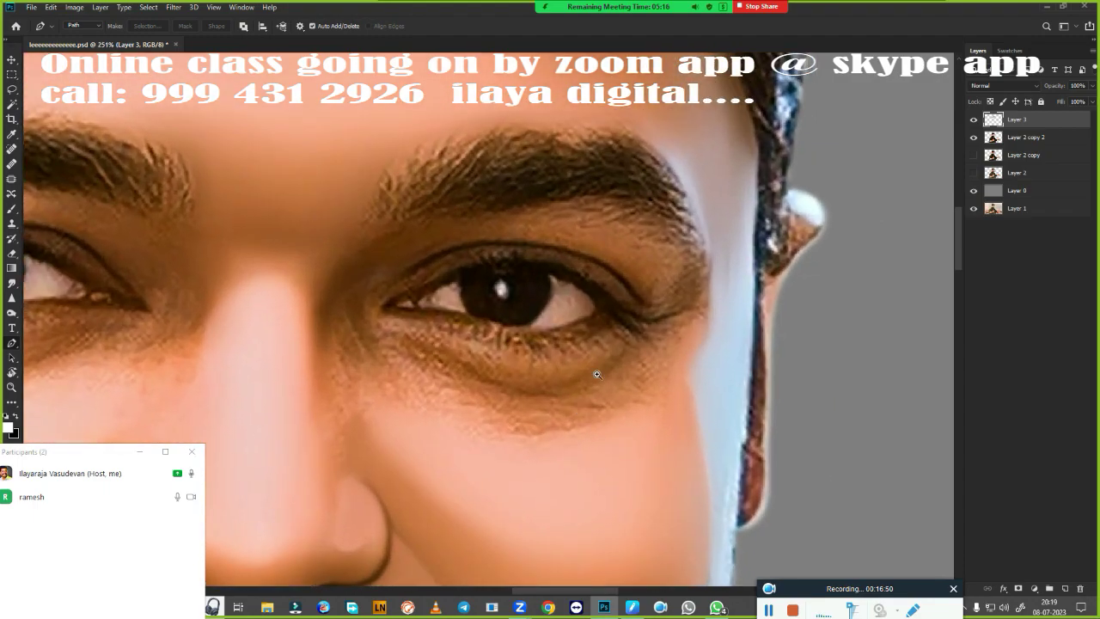
pyautogui.click(703, 233)
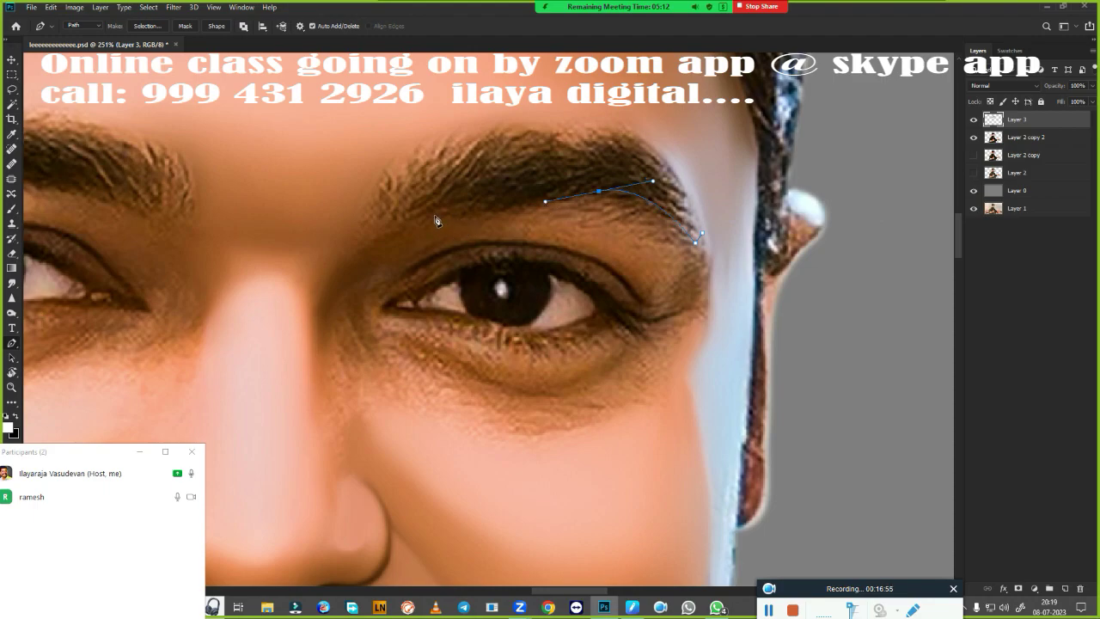
pyautogui.moveTo(400, 221); pyautogui.dragTo(376, 237)
pyautogui.click(315, 393)
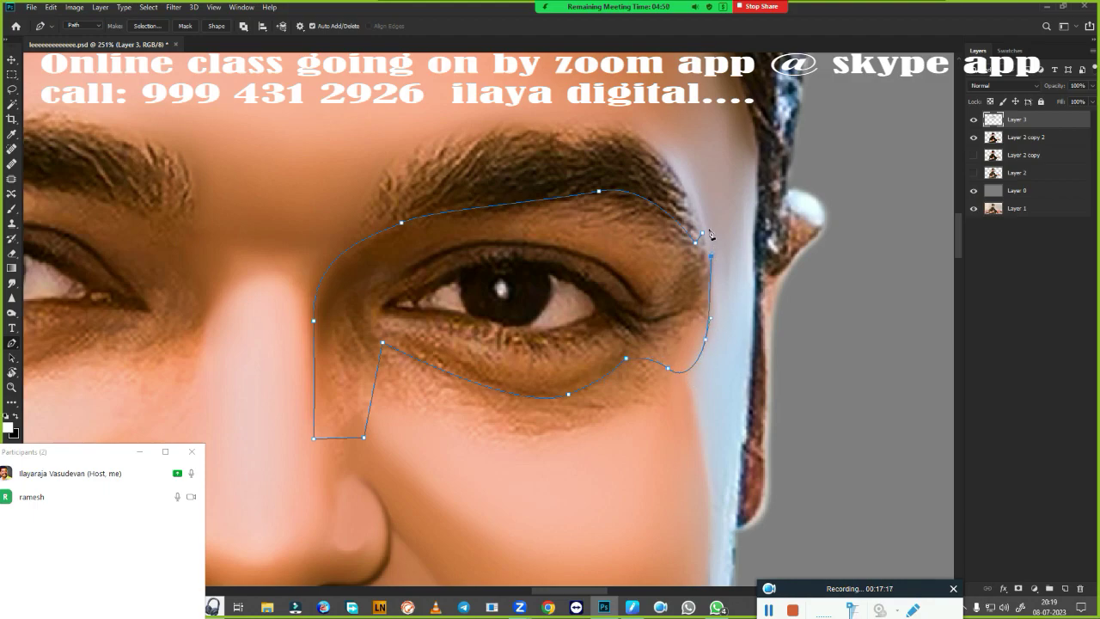
pyautogui.hotkey('ctrl', 'Return')
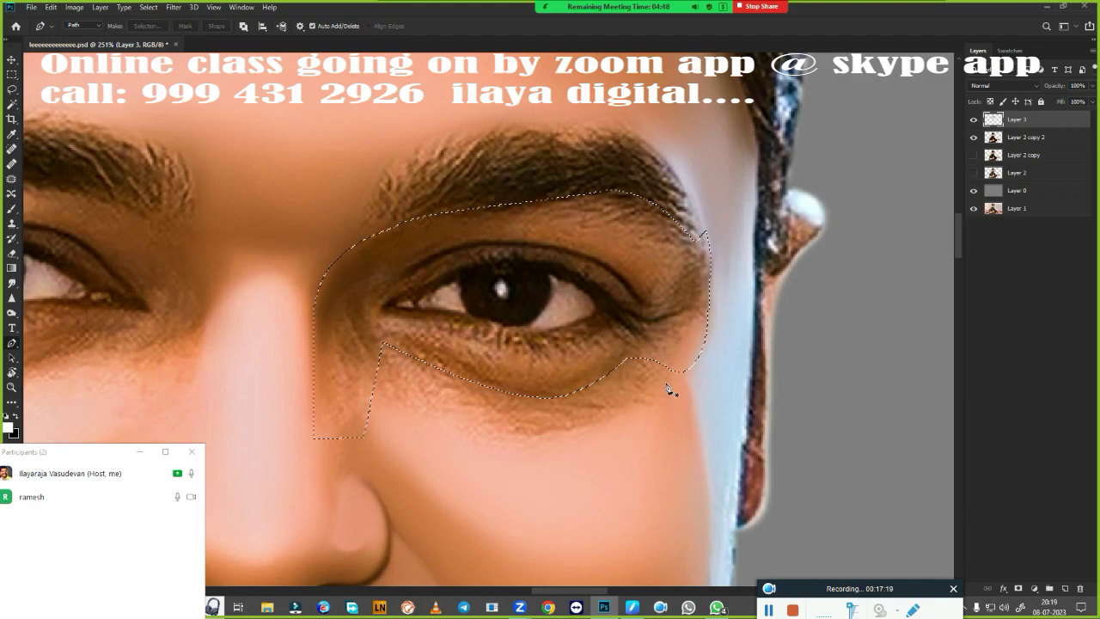
# Feather the eye-area selection by 1.8 pixels
pyautogui.hotkey('shift', 'F6')
pyautogui.write('1')
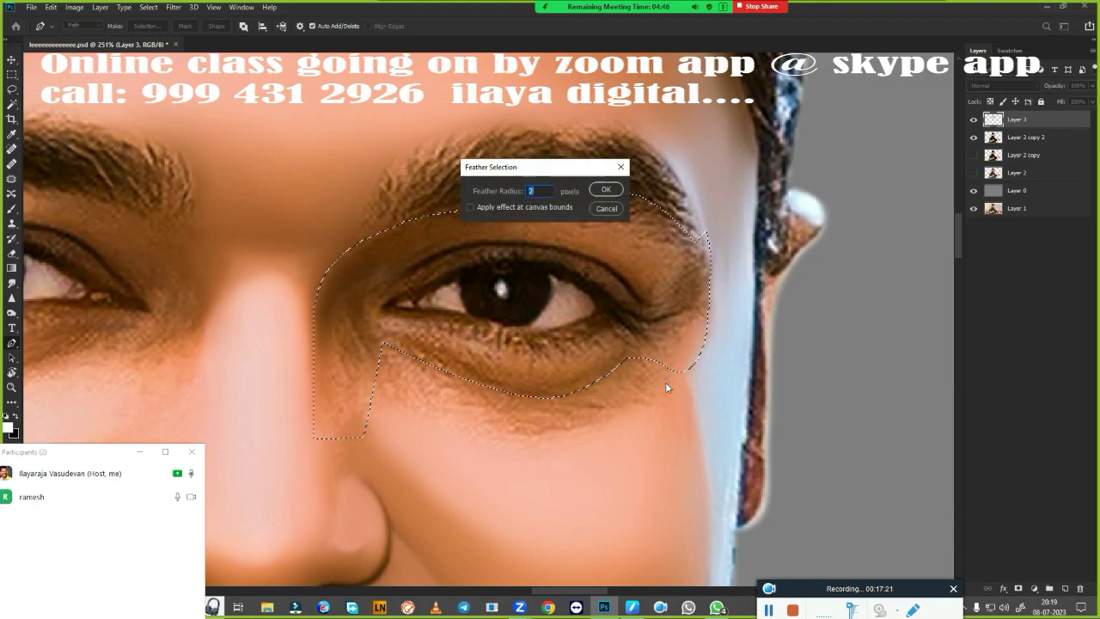
pyautogui.write('.8')
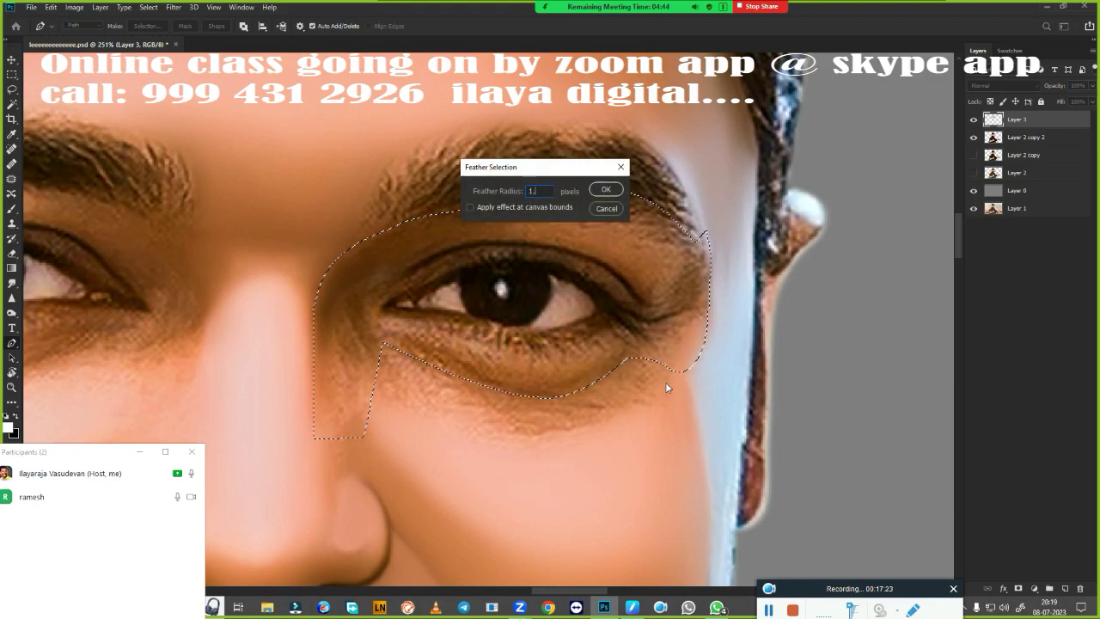
pyautogui.press('Return')
pyautogui.scroll(3, 665, 382)
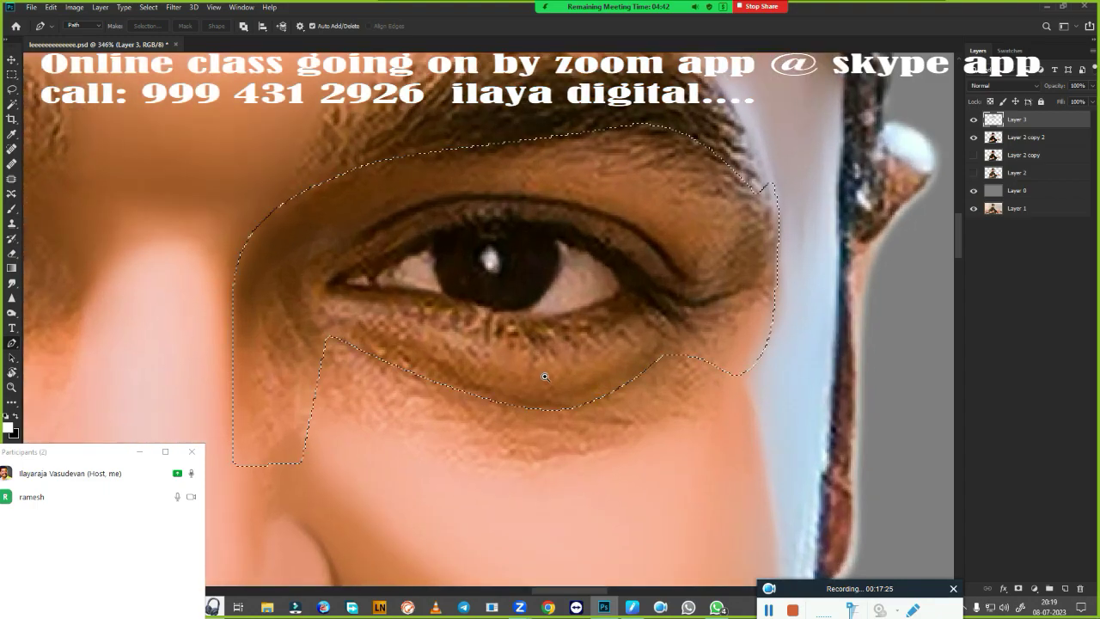
# Smudge the upper outer brow, the skin above and over the eyelid, and the selection's right edge
pyautogui.press('r')
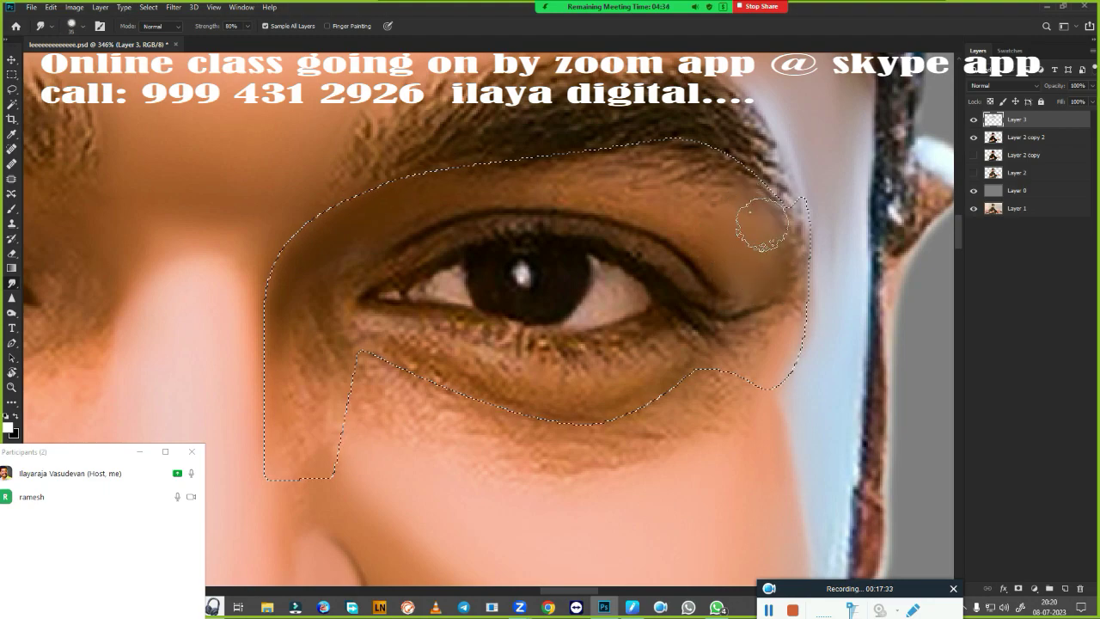
pyautogui.moveTo(747, 234)
pyautogui.mouseDown()
pyautogui.moveTo(692, 164)
pyautogui.moveTo(735, 206)
pyautogui.mouseUp()
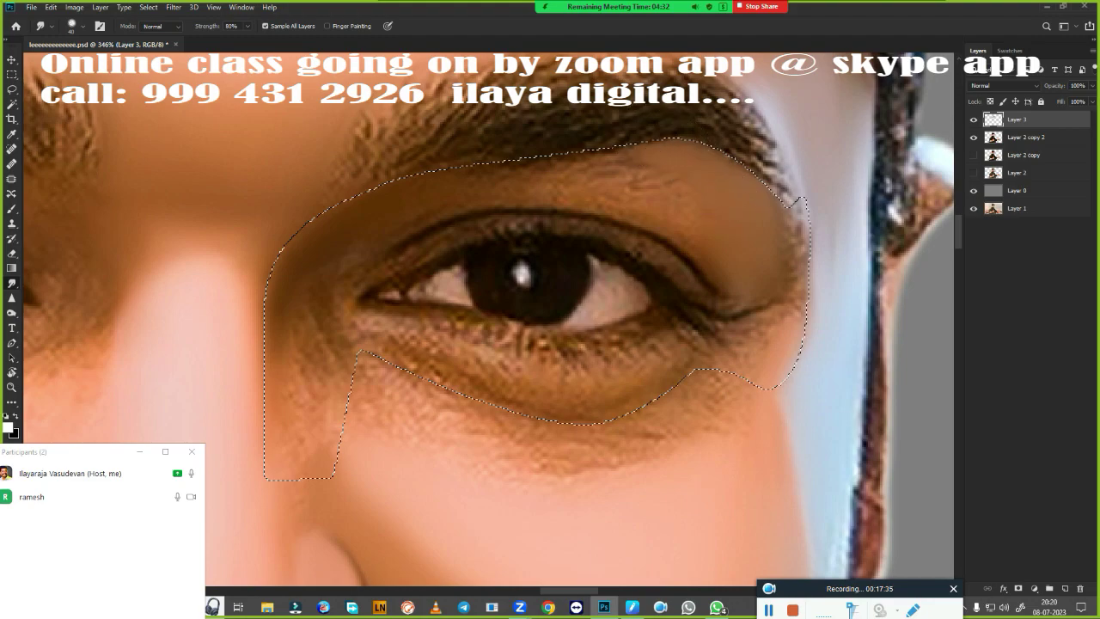
pyautogui.moveTo(655, 182); pyautogui.dragTo(504, 180)
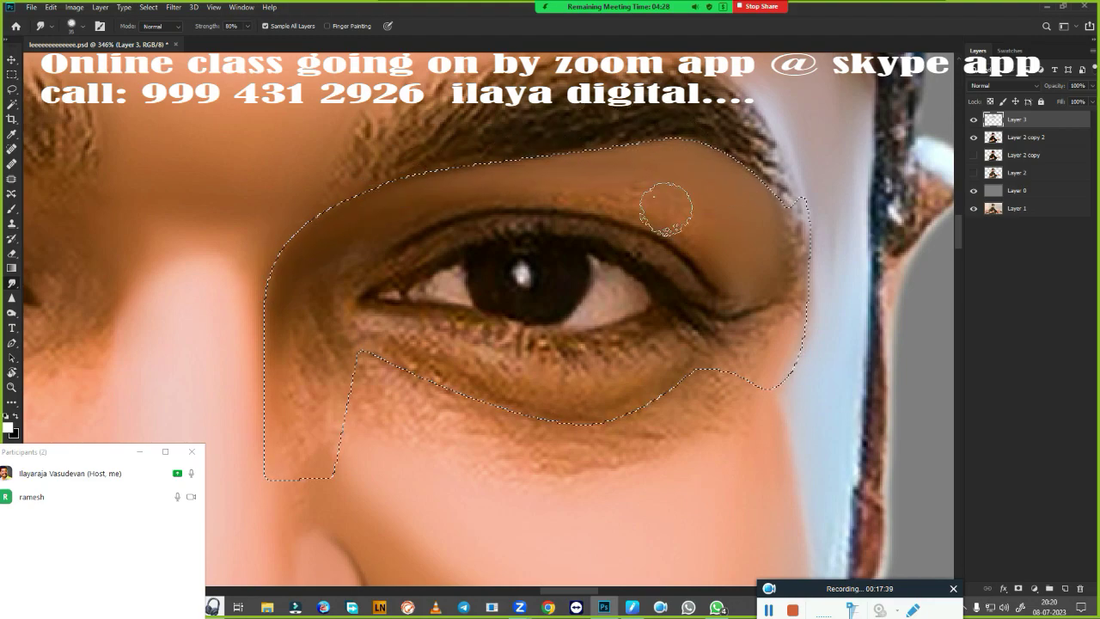
pyautogui.moveTo(663, 209); pyautogui.dragTo(728, 263)
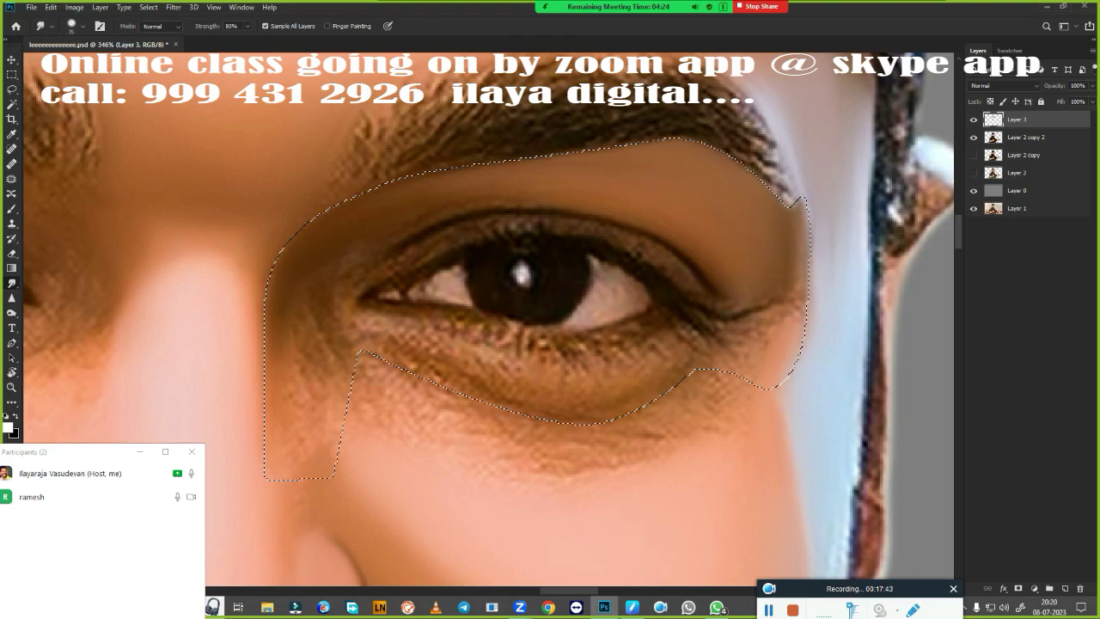
pyautogui.moveTo(810, 295); pyautogui.dragTo(808, 222)
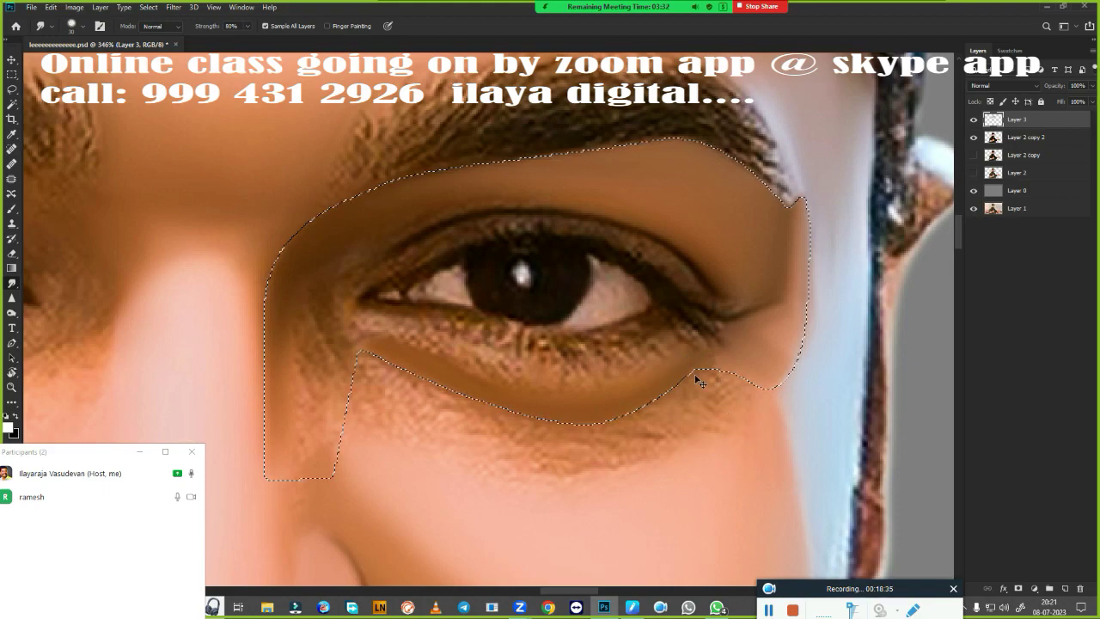
# Re-apply the feather to the eye selection and bring the eyebrow into view
pyautogui.hotkey('shift', 'F6')
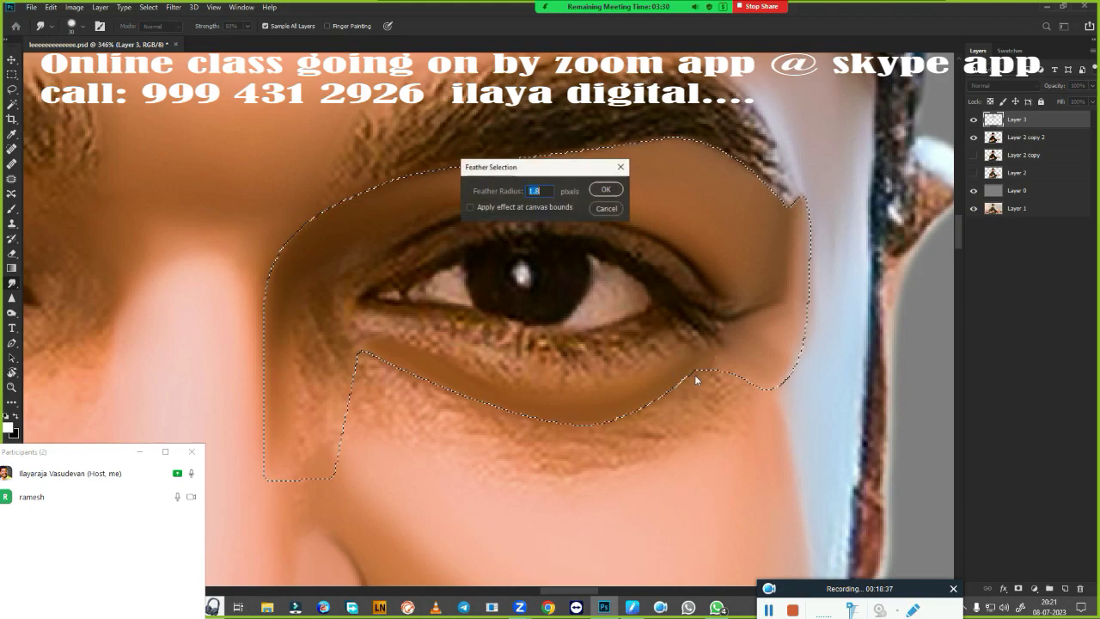
pyautogui.press('Return')
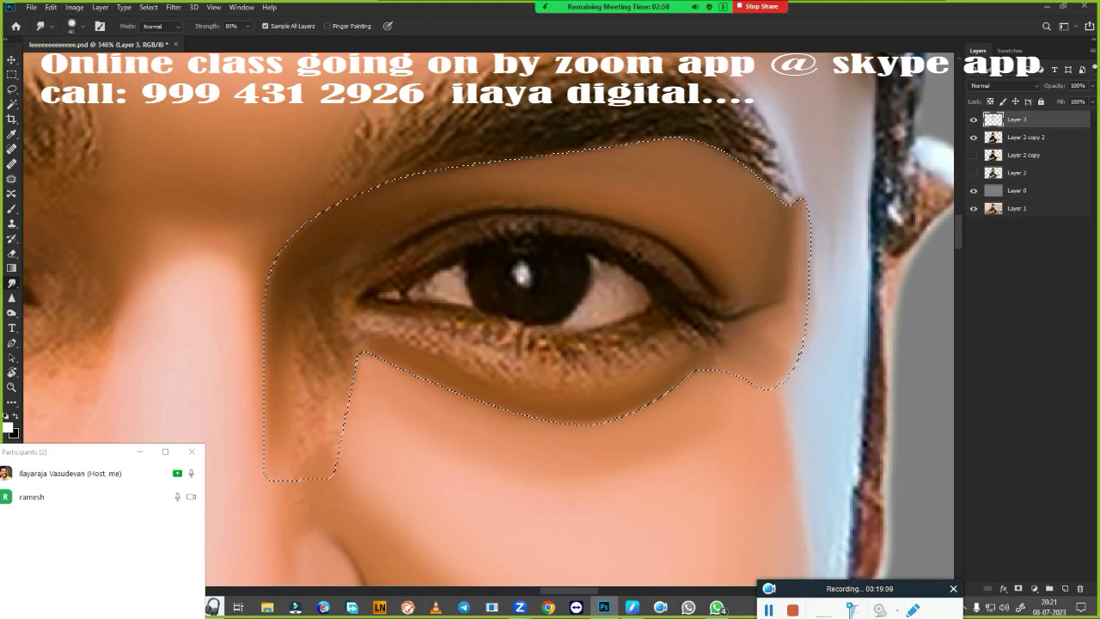
pyautogui.hotkey('ctrl', 'd')
pyautogui.moveTo(503, 260)
pyautogui.mouseDown()
pyautogui.moveTo(482, 338)
pyautogui.moveTo(446, 385)
pyautogui.mouseUp()
pyautogui.hotkey('ctrl', 'z')
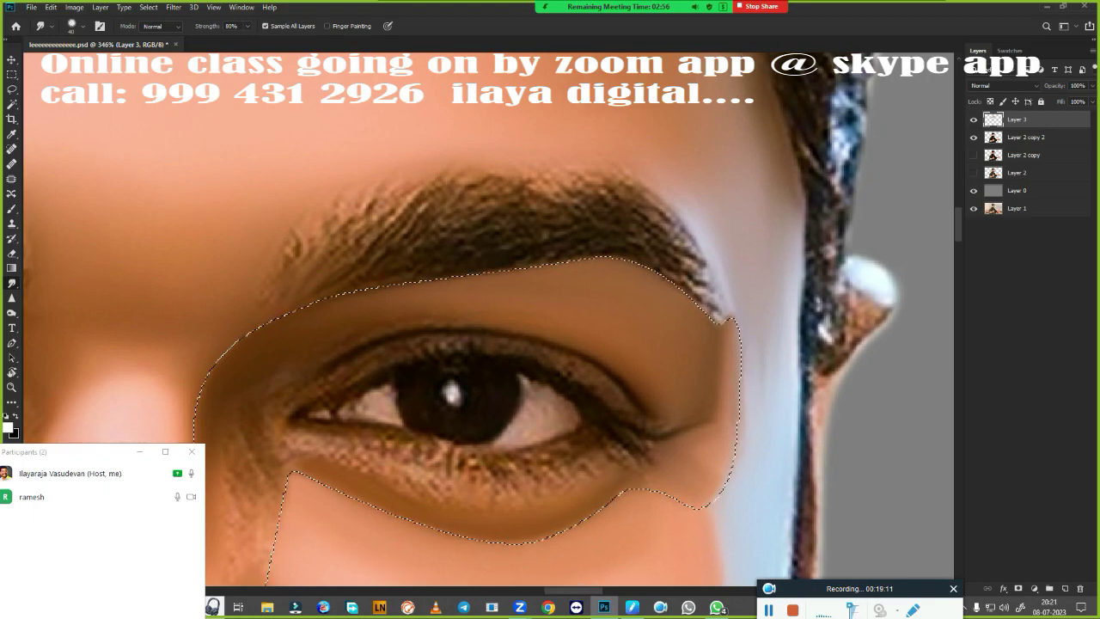
# Smudge the eyebrow's inner end, spiky outer tail and top edge, then deselect
pyautogui.moveTo(281, 289)
pyautogui.mouseDown()
pyautogui.moveTo(491, 184)
pyautogui.moveTo(404, 241)
pyautogui.moveTo(521, 206)
pyautogui.moveTo(604, 226)
pyautogui.mouseUp()
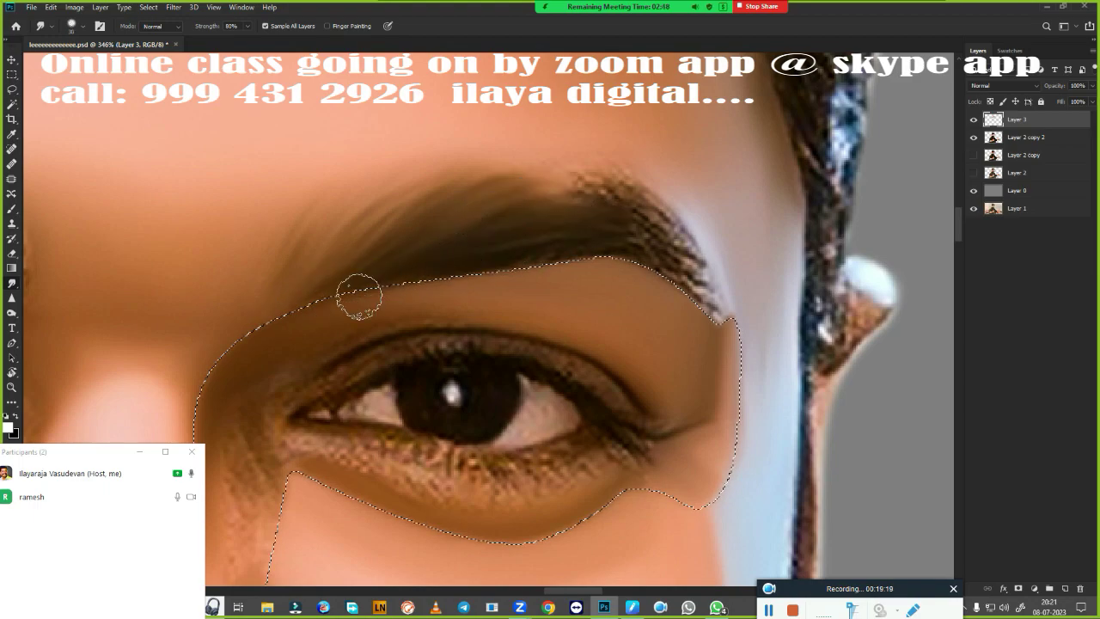
pyautogui.moveTo(655, 253)
pyautogui.mouseDown()
pyautogui.moveTo(714, 305)
pyautogui.moveTo(658, 263)
pyautogui.mouseUp()
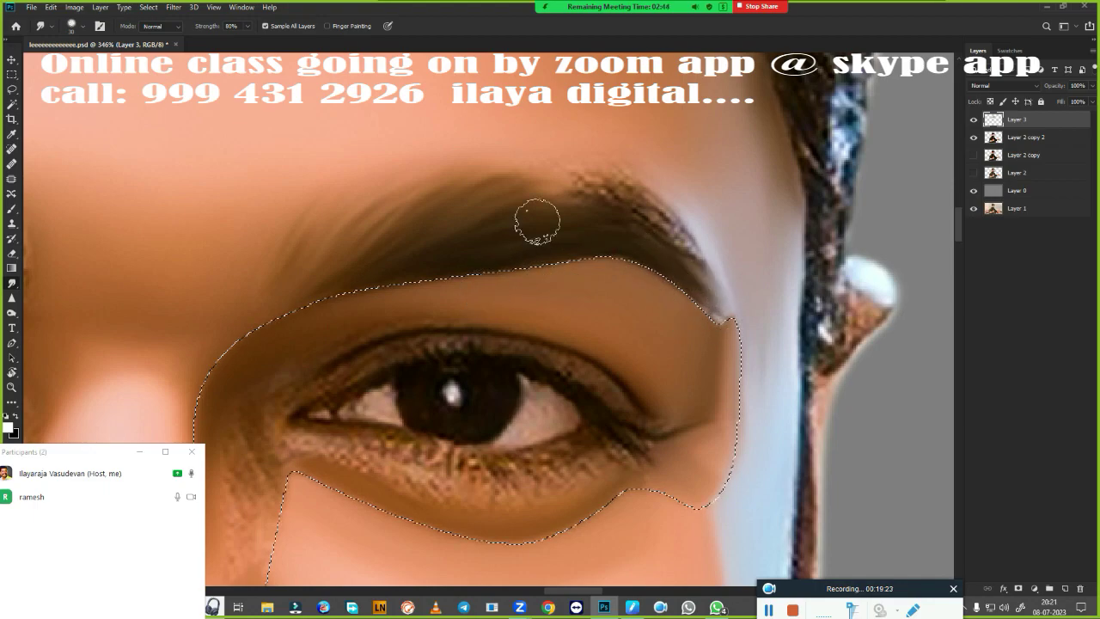
pyautogui.moveTo(545, 191)
pyautogui.mouseDown()
pyautogui.moveTo(634, 209)
pyautogui.moveTo(558, 172)
pyautogui.moveTo(633, 209)
pyautogui.moveTo(722, 320)
pyautogui.mouseUp()
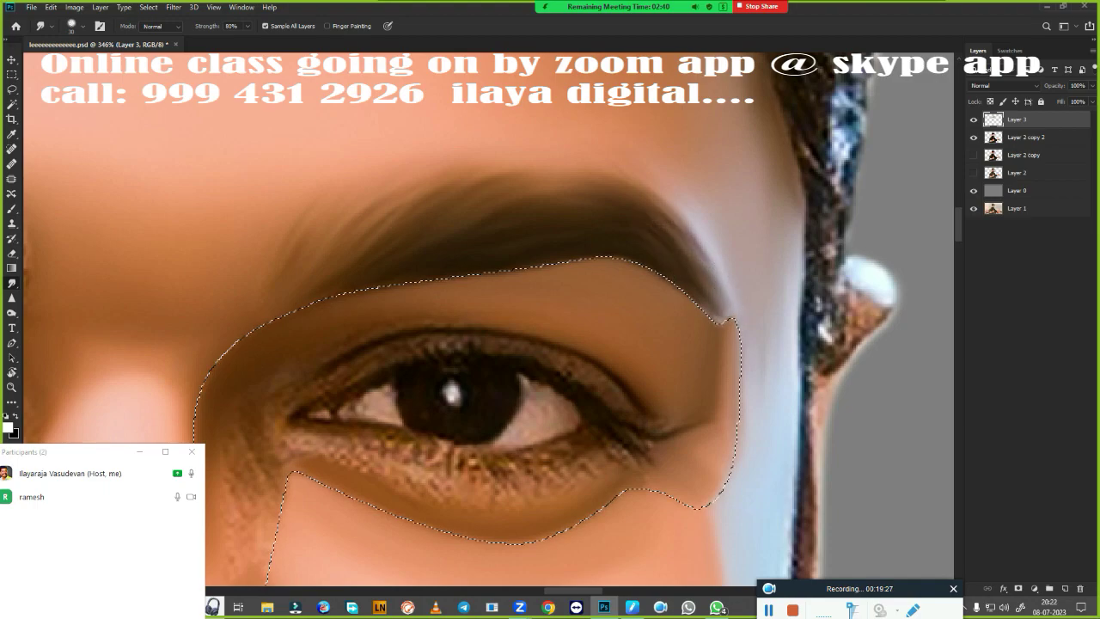
pyautogui.moveTo(636, 263); pyautogui.dragTo(679, 287)
pyautogui.hotkey('ctrl', 'd')
# Smudge the eyebrow tip and the cheek edge below the eye
pyautogui.scroll(-3, 660, 412)
pyautogui.moveTo(663, 430); pyautogui.dragTo(715, 217)
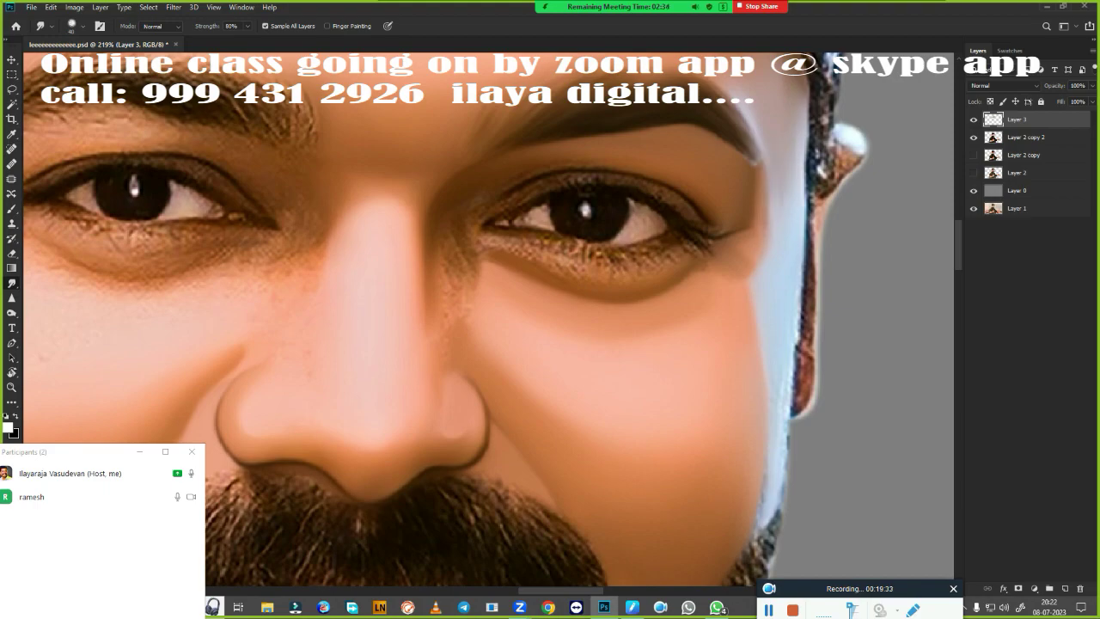
pyautogui.moveTo(779, 177); pyautogui.dragTo(762, 275)
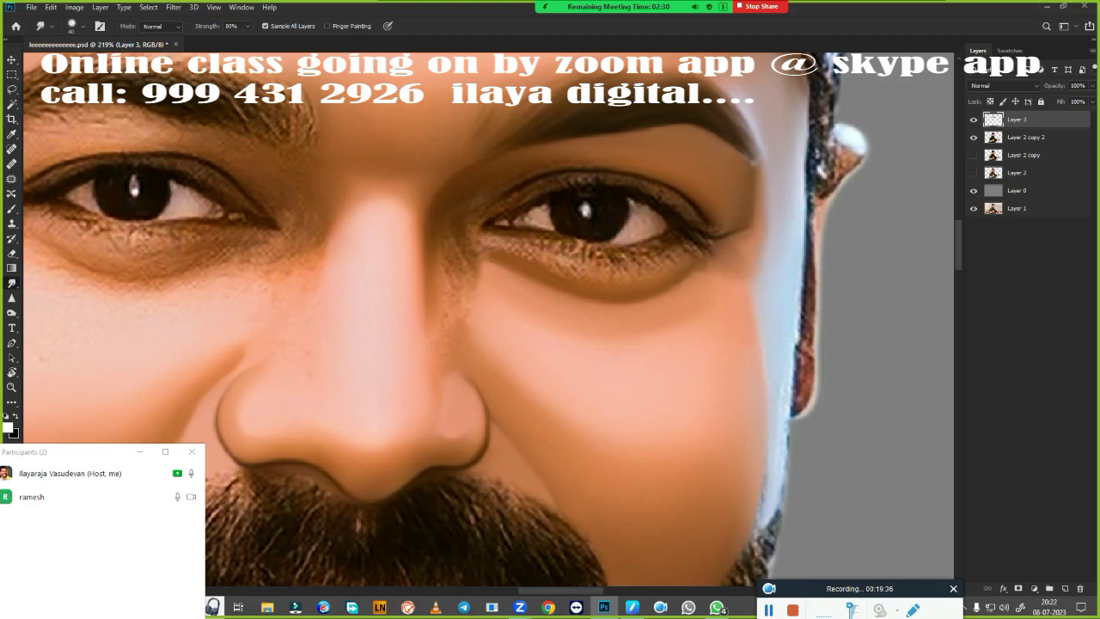
pyautogui.moveTo(762, 275); pyautogui.dragTo(714, 284)
# Shrink the Smudge brush to 30 and zoom in to 420% on the right eye
pyautogui.scroll(-5, 569, 407)
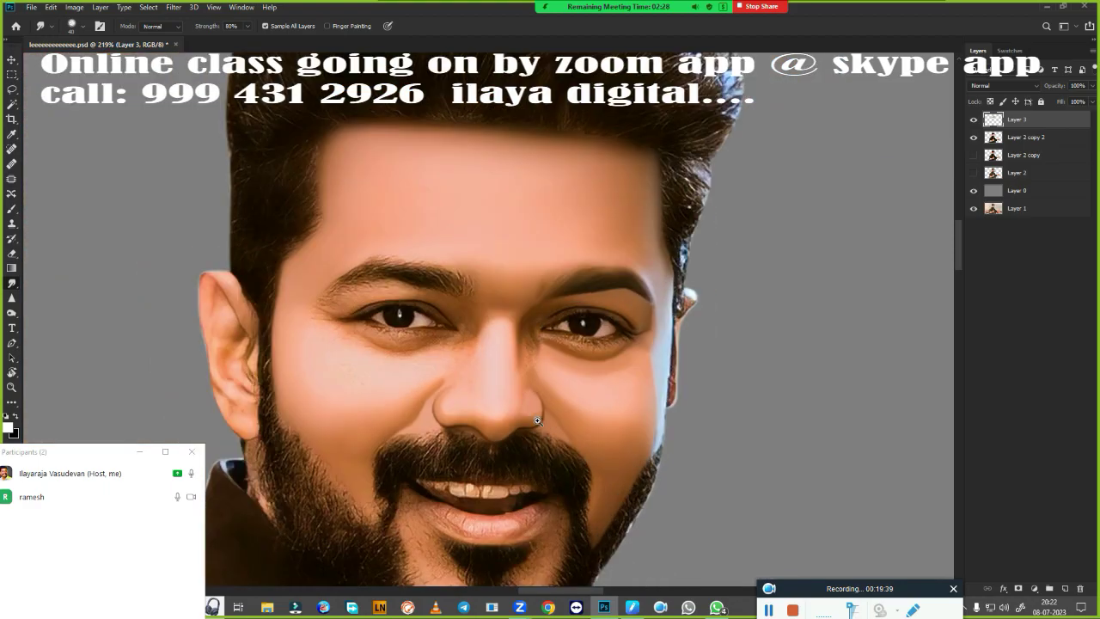
pyautogui.scroll(4, 587, 442)
pyautogui.scroll(1, 596, 420)
pyautogui.scroll(2, 596, 421)
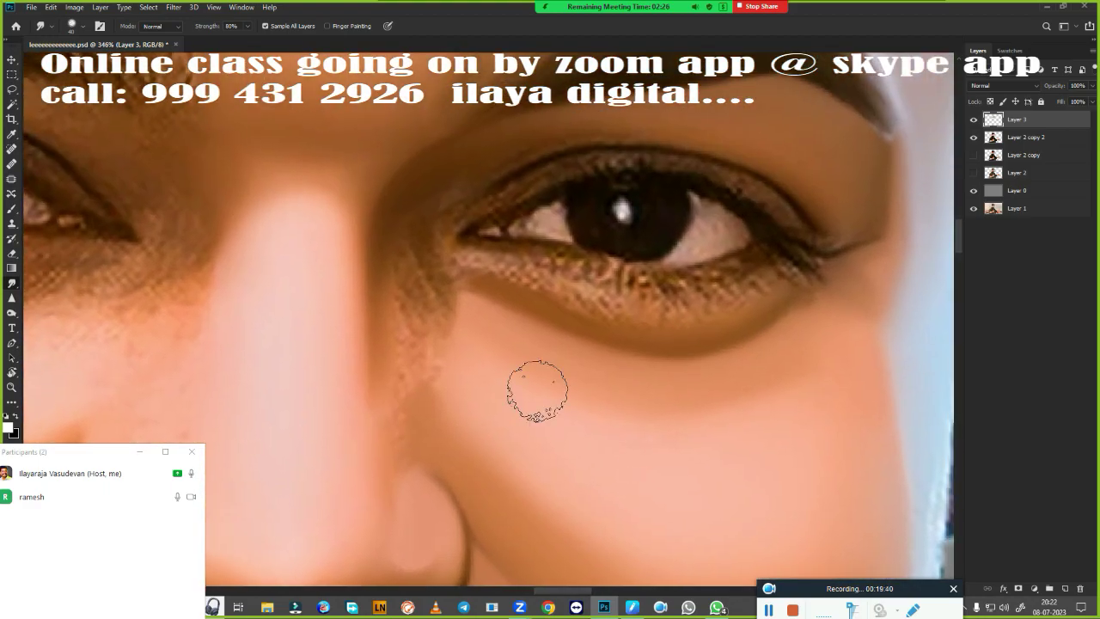
pyautogui.press('[')
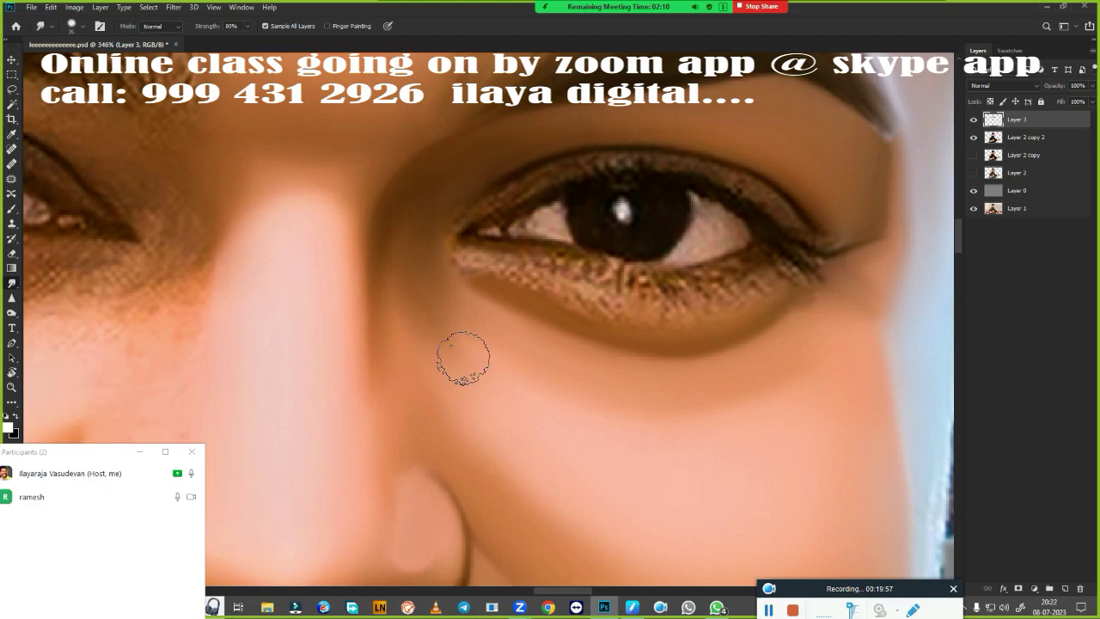
pyautogui.scroll(-5, 653, 313)
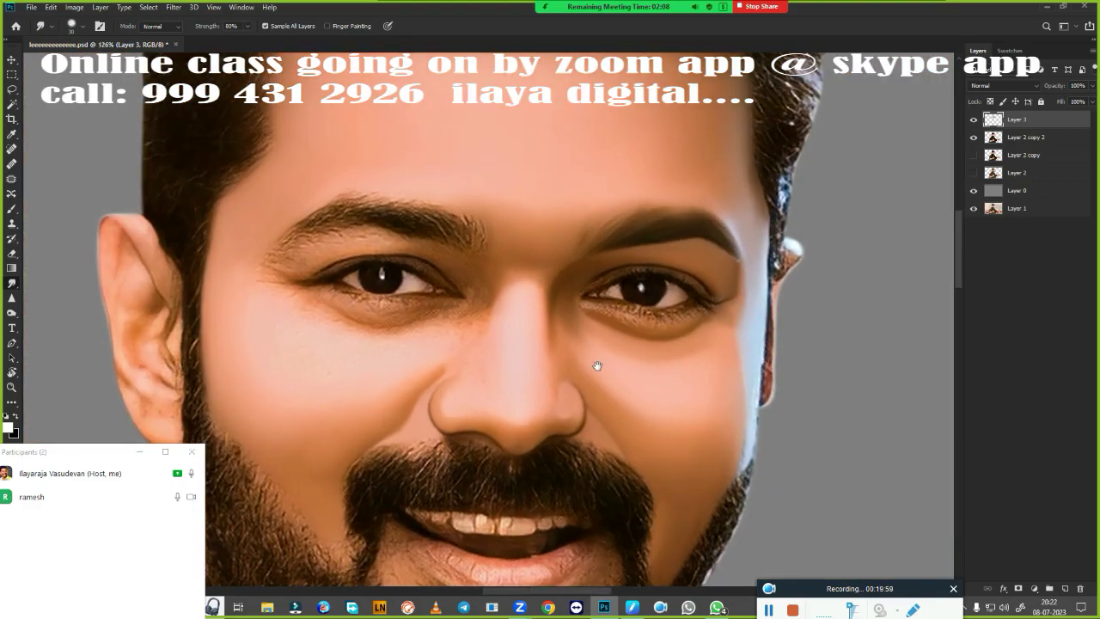
pyautogui.scroll(3, 594, 364)
pyautogui.scroll(2, 558, 387)
pyautogui.moveTo(500, 395); pyautogui.dragTo(492, 399)
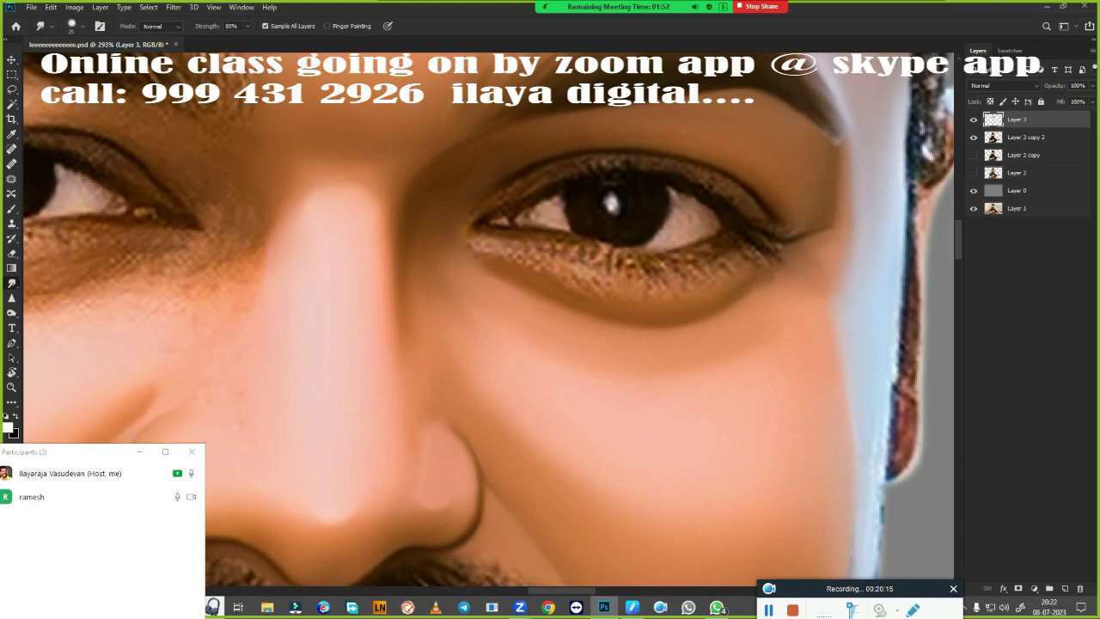
pyautogui.moveTo(622, 314); pyautogui.dragTo(676, 275)
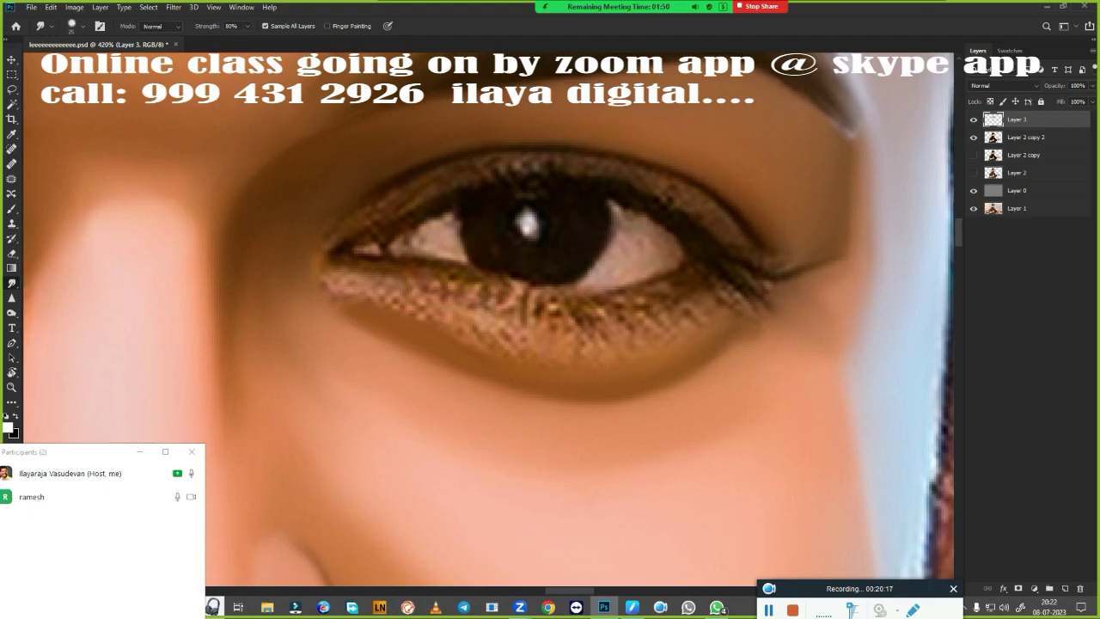
# Pen-trace the upper eyelid from the inner corner to the outer corner and back
pyautogui.press('p')
pyautogui.click(321, 240)
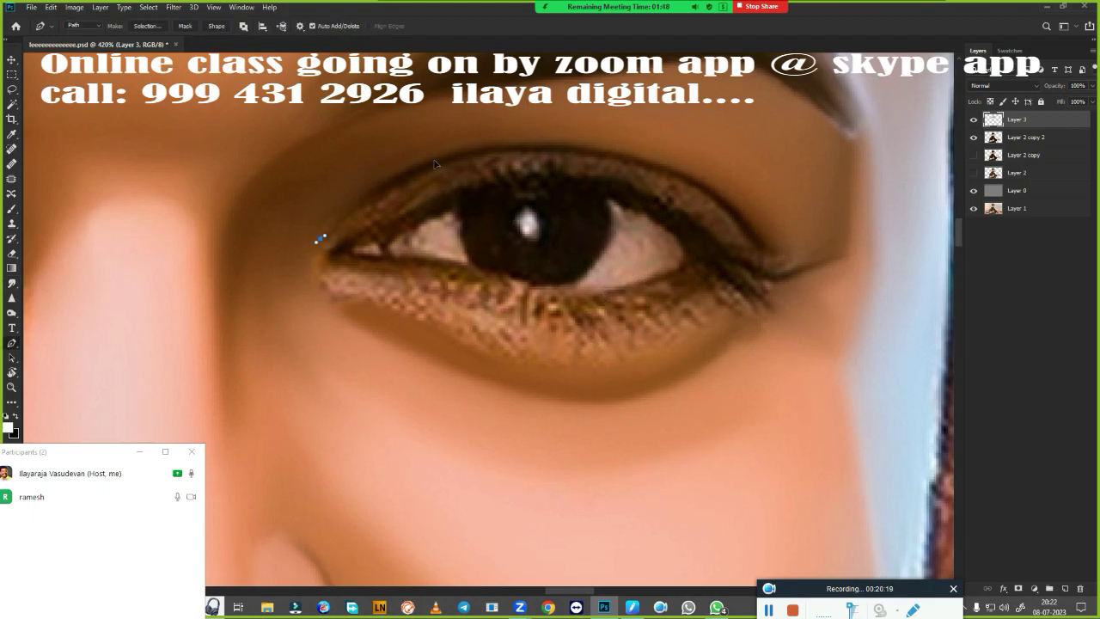
pyautogui.moveTo(457, 157); pyautogui.dragTo(512, 151)
pyautogui.moveTo(710, 196); pyautogui.dragTo(785, 251)
pyautogui.keyDown('alt'); pyautogui.click(712, 197); pyautogui.keyUp('alt')
pyautogui.click(768, 255)
pyautogui.moveTo(729, 262); pyautogui.dragTo(710, 234)
pyautogui.moveTo(445, 195); pyautogui.dragTo(277, 264)
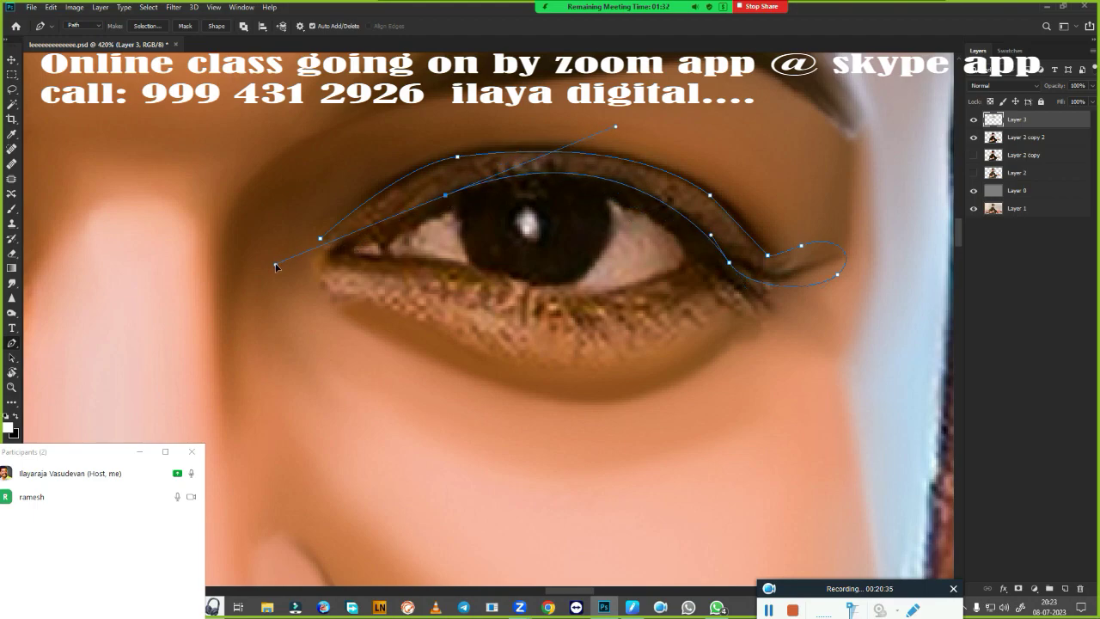
pyautogui.keyDown('alt'); pyautogui.click(445, 196); pyautogui.keyUp('alt')
# Trace the lower lid and the under-eye bag, then load the closed path as a selection
pyautogui.click(367, 232)
pyautogui.moveTo(334, 259); pyautogui.dragTo(340, 270)
pyautogui.moveTo(439, 268); pyautogui.dragTo(454, 270)
pyautogui.moveTo(710, 255); pyautogui.dragTo(736, 245)
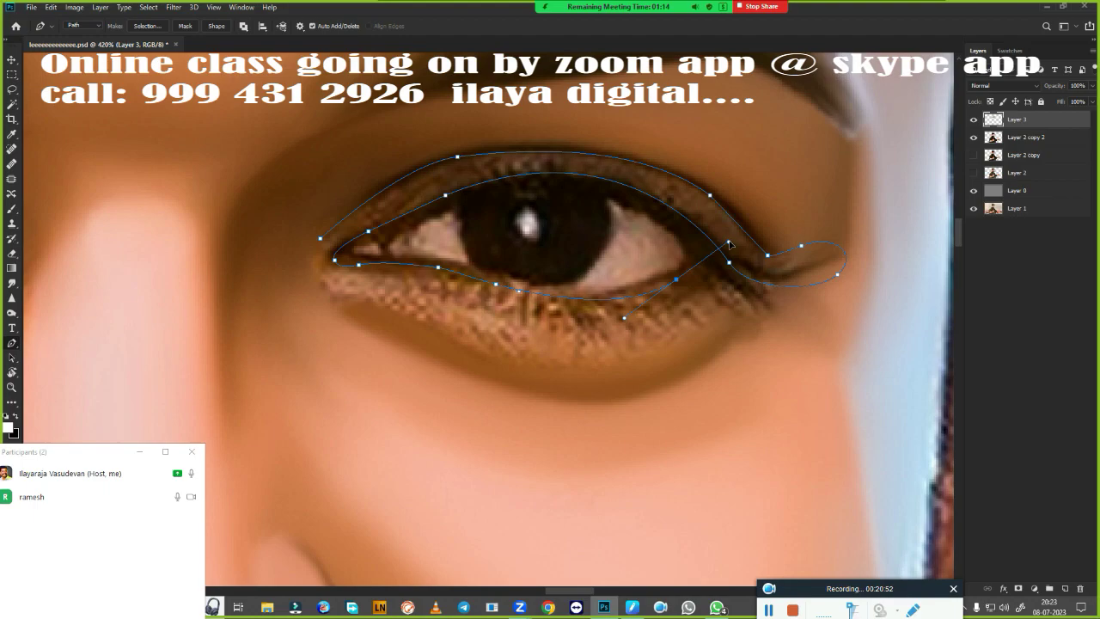
pyautogui.click(677, 282)
pyautogui.click(712, 270)
pyautogui.moveTo(533, 400); pyautogui.dragTo(532, 400)
pyautogui.moveTo(308, 216); pyautogui.dragTo(291, 213)
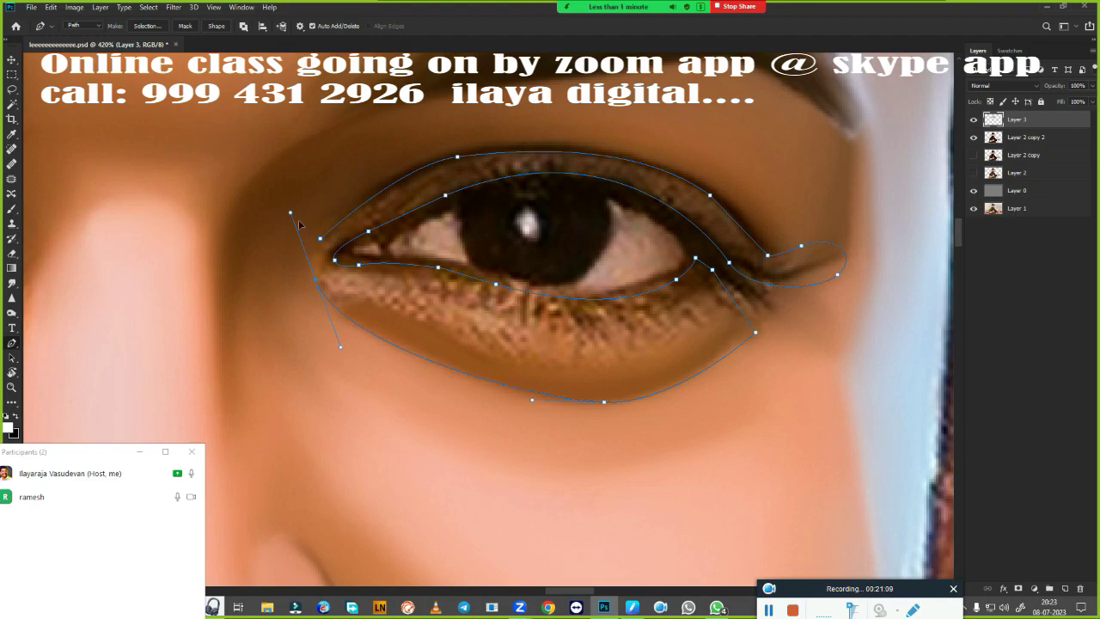
pyautogui.hotkey('ctrl', 'Return')
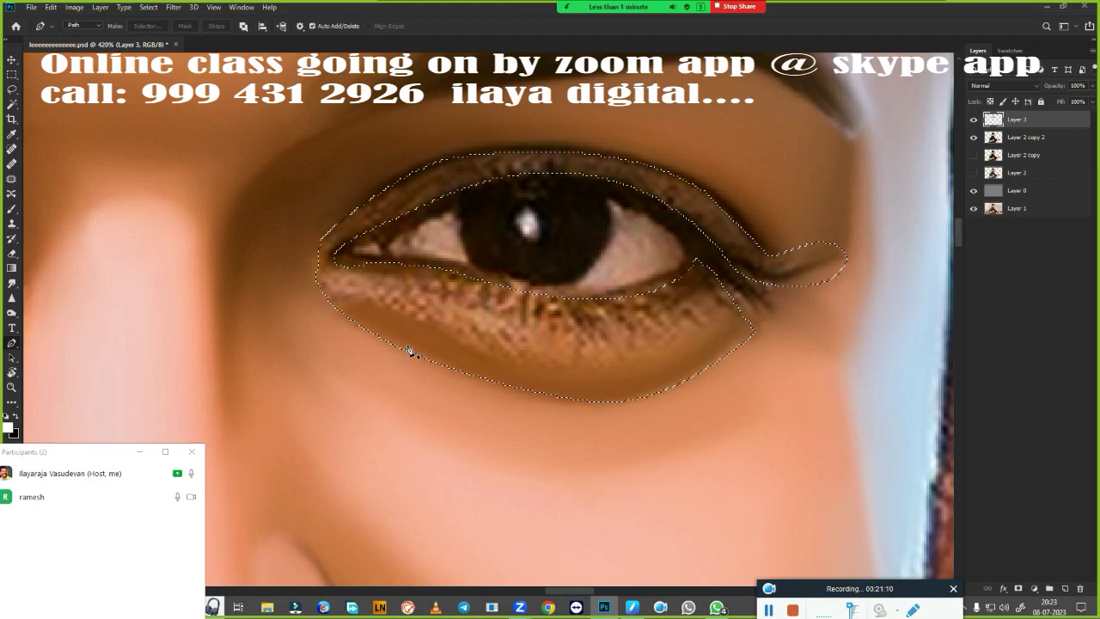
# Feather the eye selection, check the Mixer Brush size, and smudge the grainy under-eye texture smooth
pyautogui.hotkey('shift', 'F6')
pyautogui.press('Return')
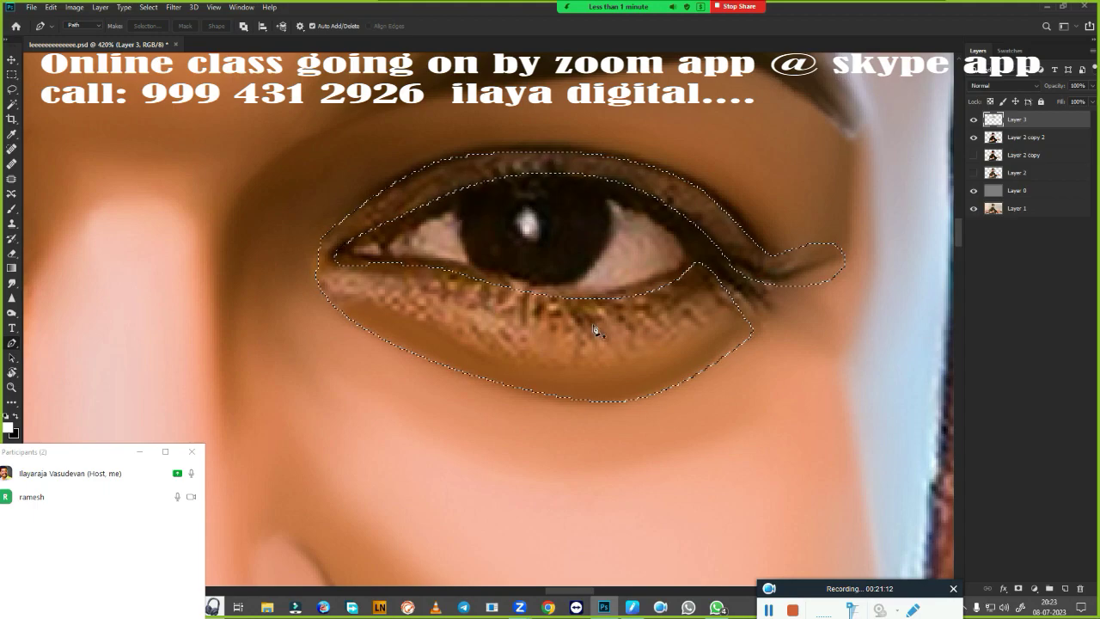
pyautogui.press('r')
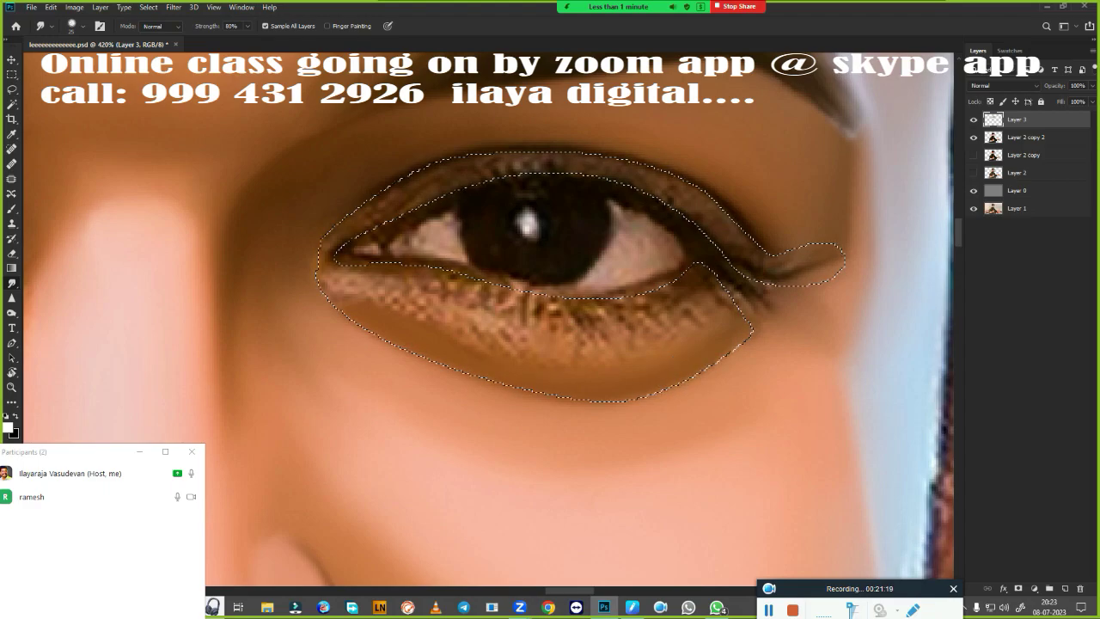
pyautogui.scroll(3, 534, 320)
pyautogui.scroll(-4, 534, 320)
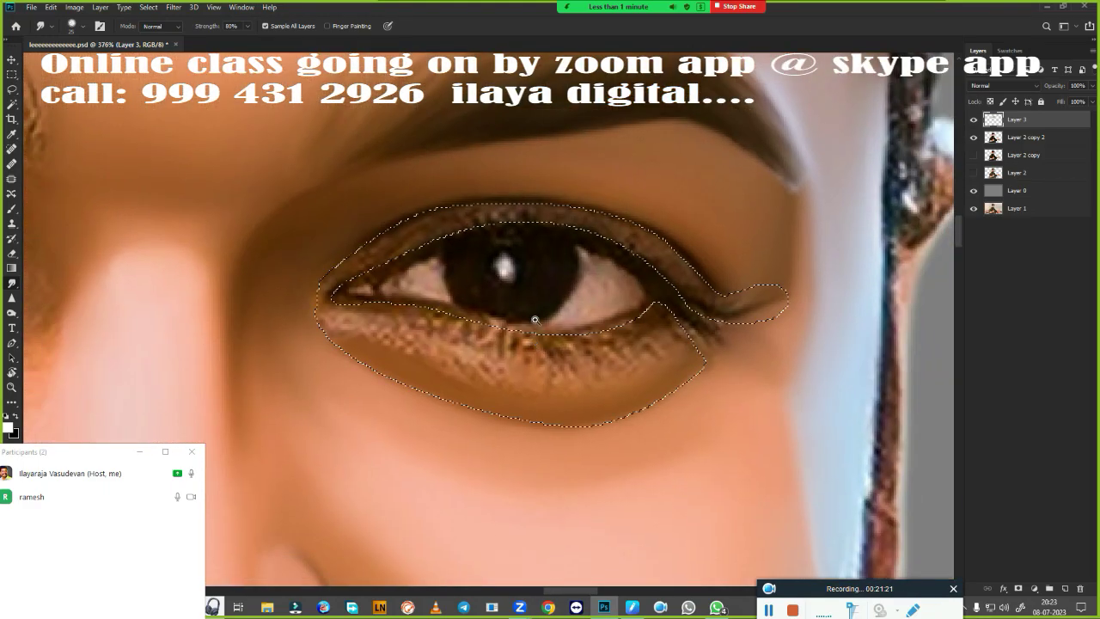
pyautogui.press('b')
pyautogui.rightClick(559, 487)
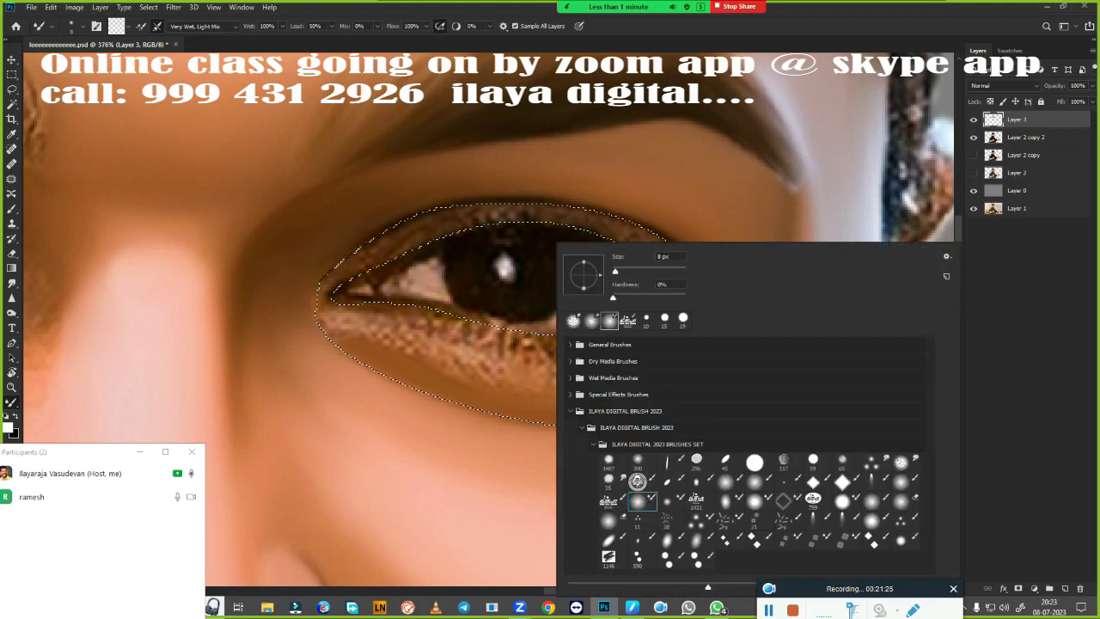
pyautogui.click(634, 28)
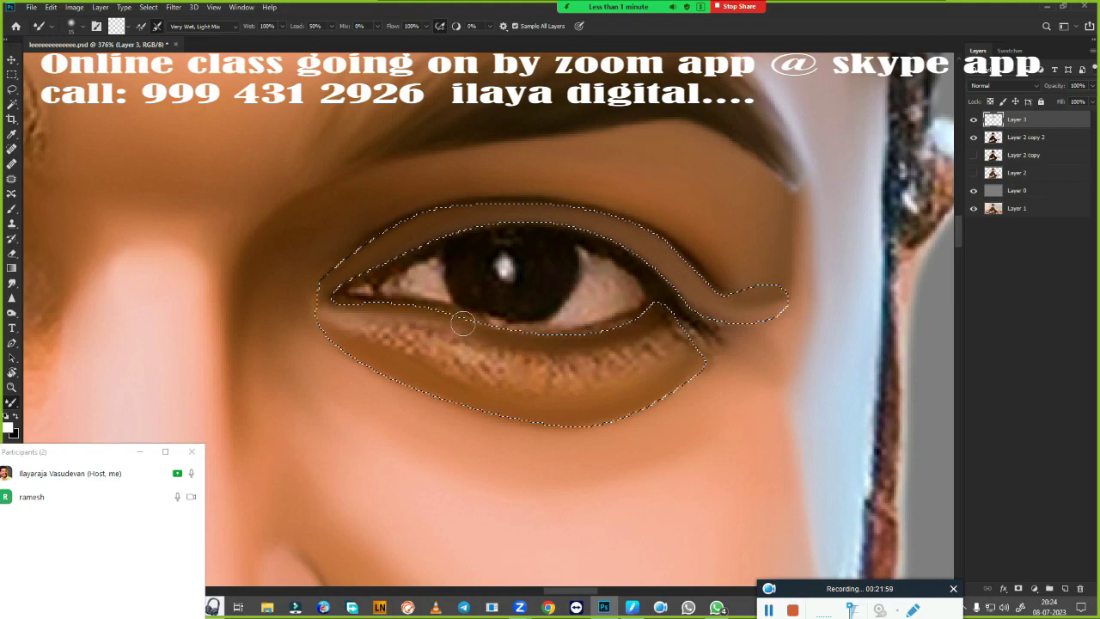
pyautogui.press('r')
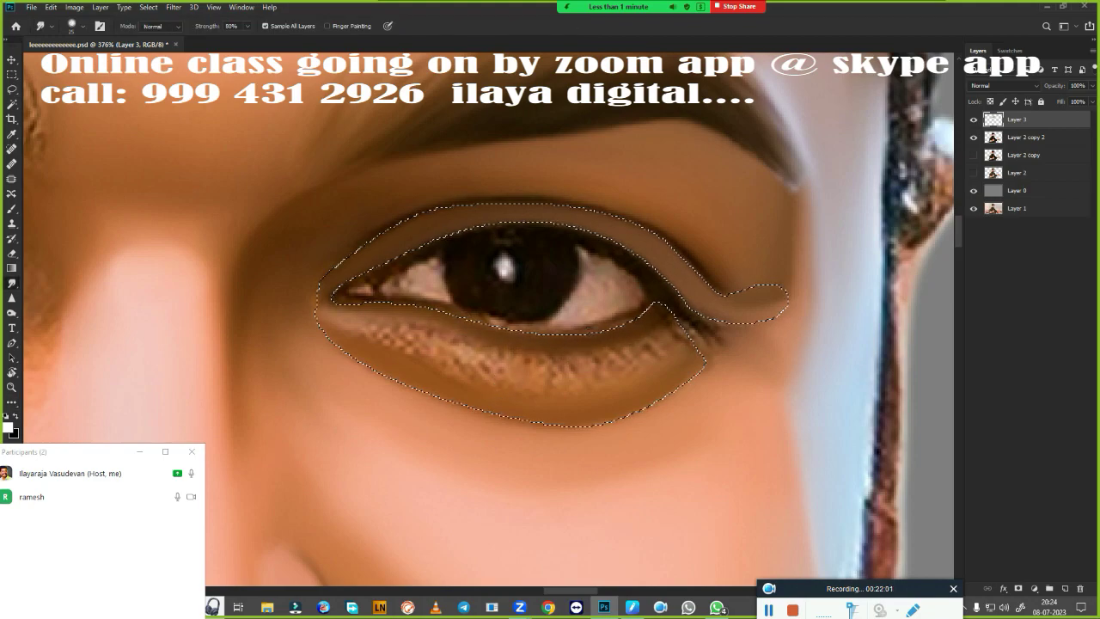
pyautogui.moveTo(430, 348)
pyautogui.mouseDown()
pyautogui.moveTo(378, 340)
pyautogui.moveTo(481, 354)
pyautogui.mouseUp()
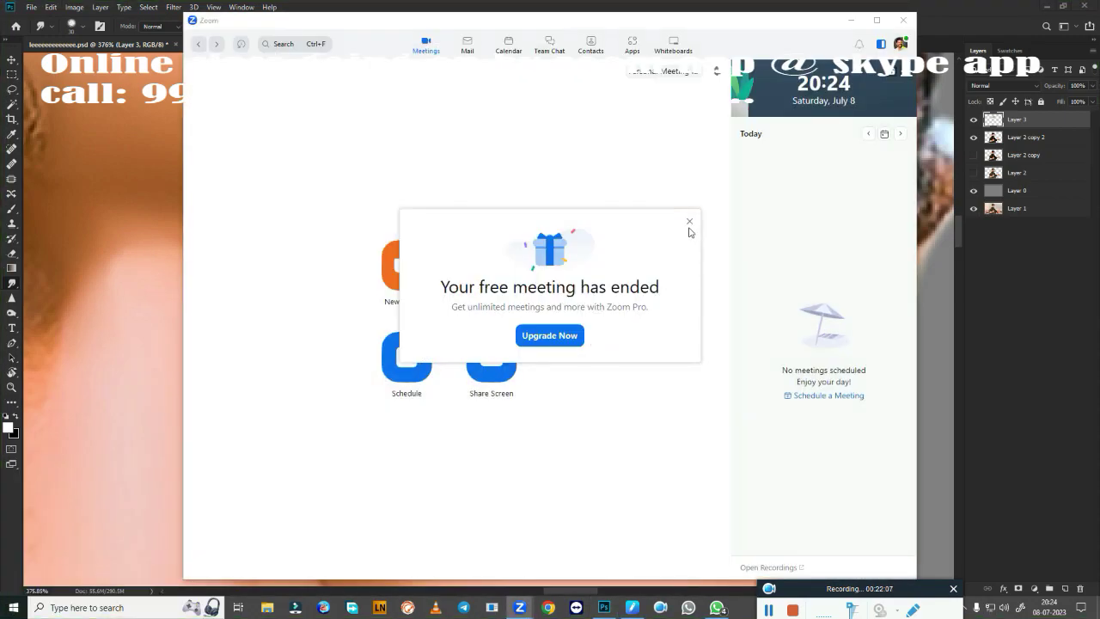
# Dismiss Zoom's 'free meeting has ended' notice covering the canvas
pyautogui.click(689, 222)
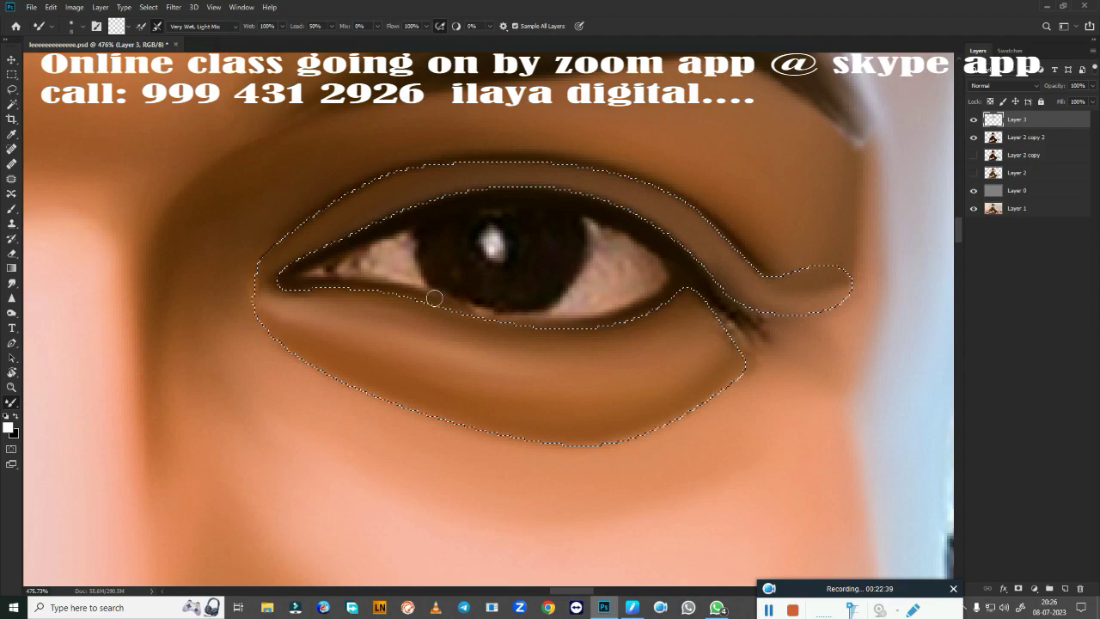
# Darken the lower eyelid under the iris, deselect, and zoom out to both eyes and the nose
pyautogui.moveTo(434, 298); pyautogui.dragTo(568, 325)
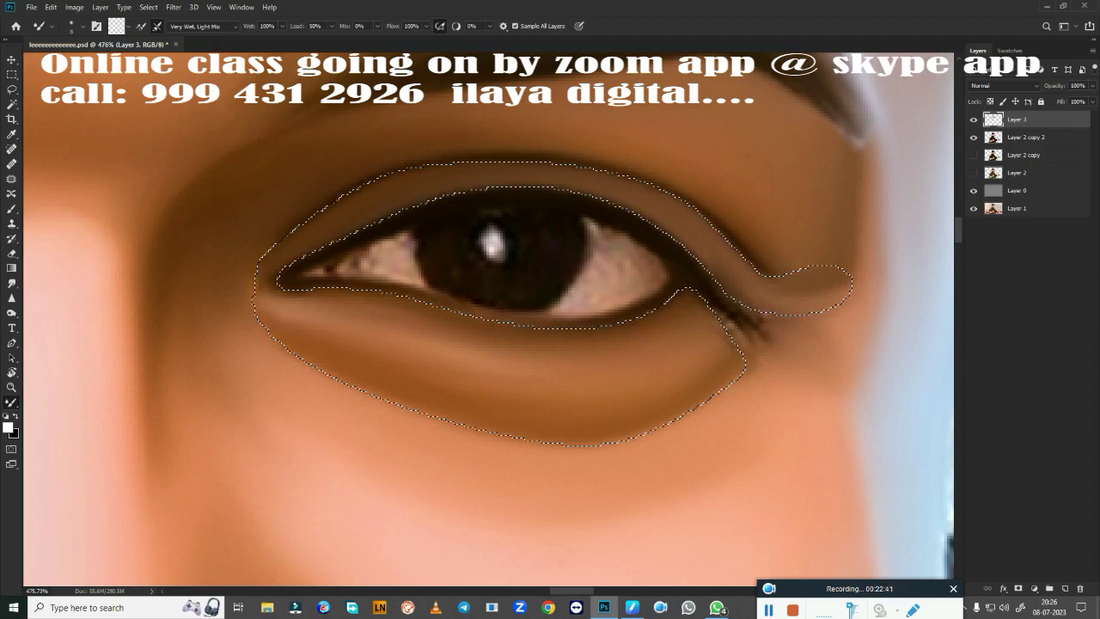
pyautogui.hotkey('ctrl', 'd')
pyautogui.scroll(-1, 570, 383)
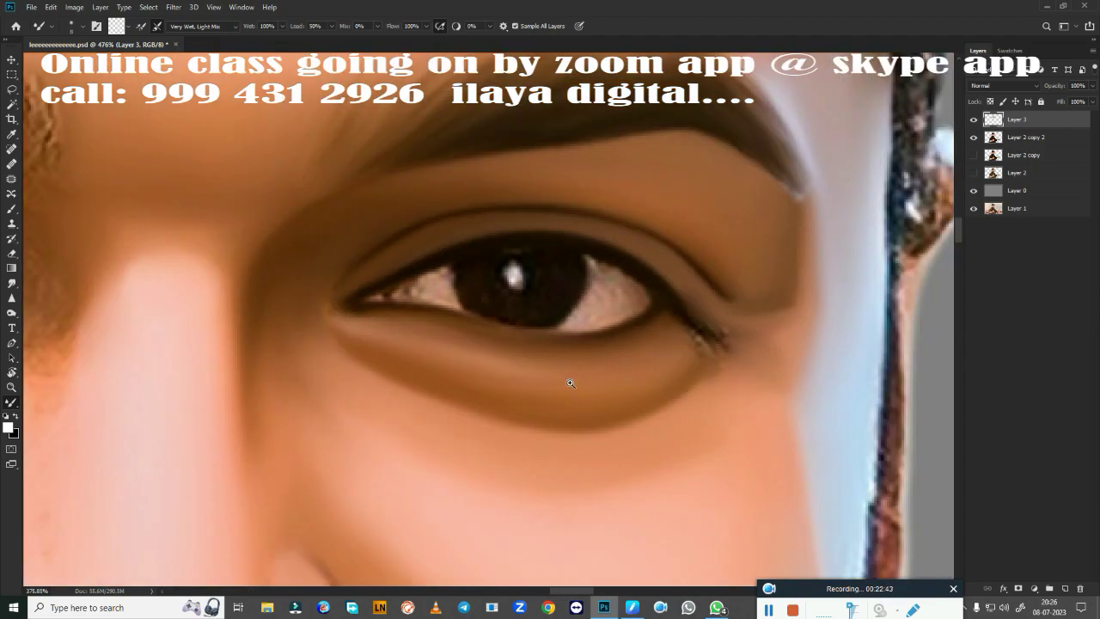
pyautogui.moveTo(570, 384); pyautogui.dragTo(548, 375)
pyautogui.press('r')
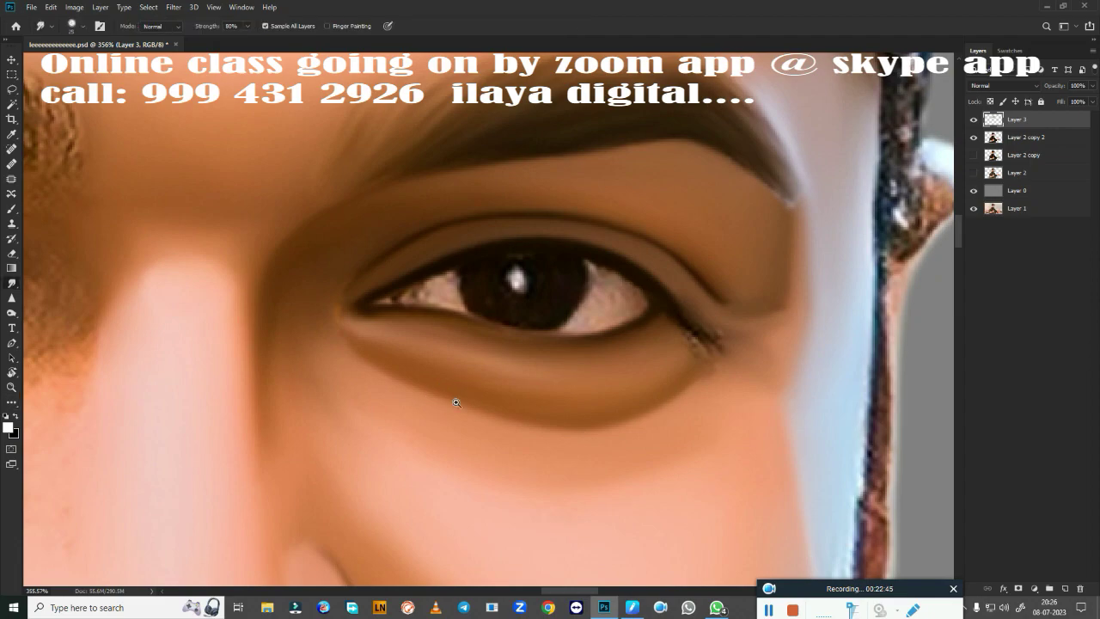
pyautogui.scroll(2, 456, 402)
pyautogui.scroll(-2, 489, 418)
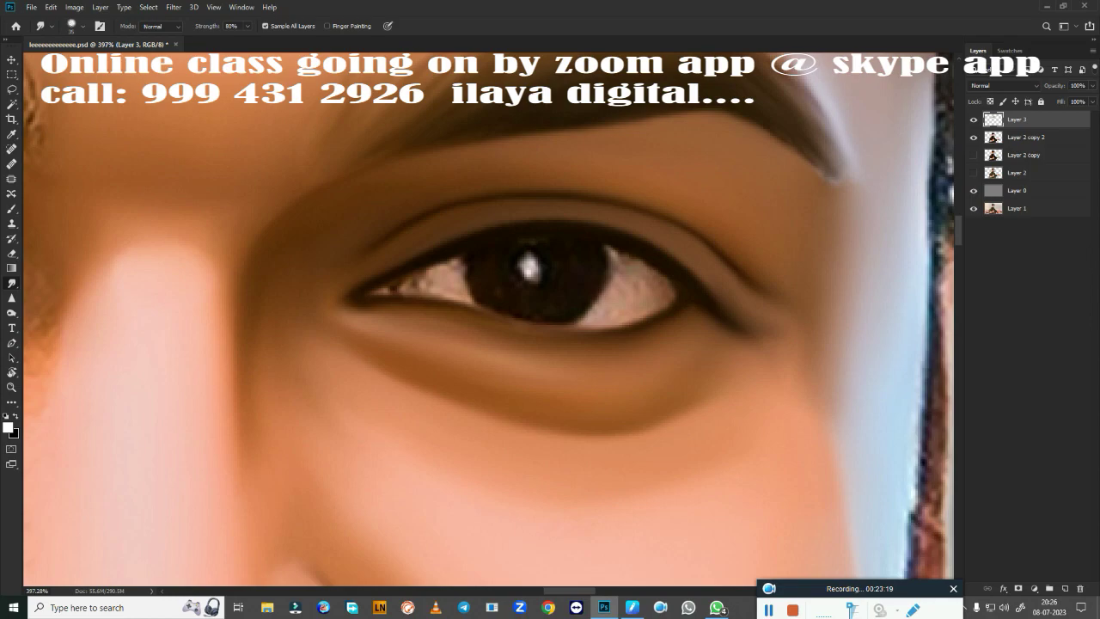
pyautogui.moveTo(727, 404); pyautogui.dragTo(698, 427)
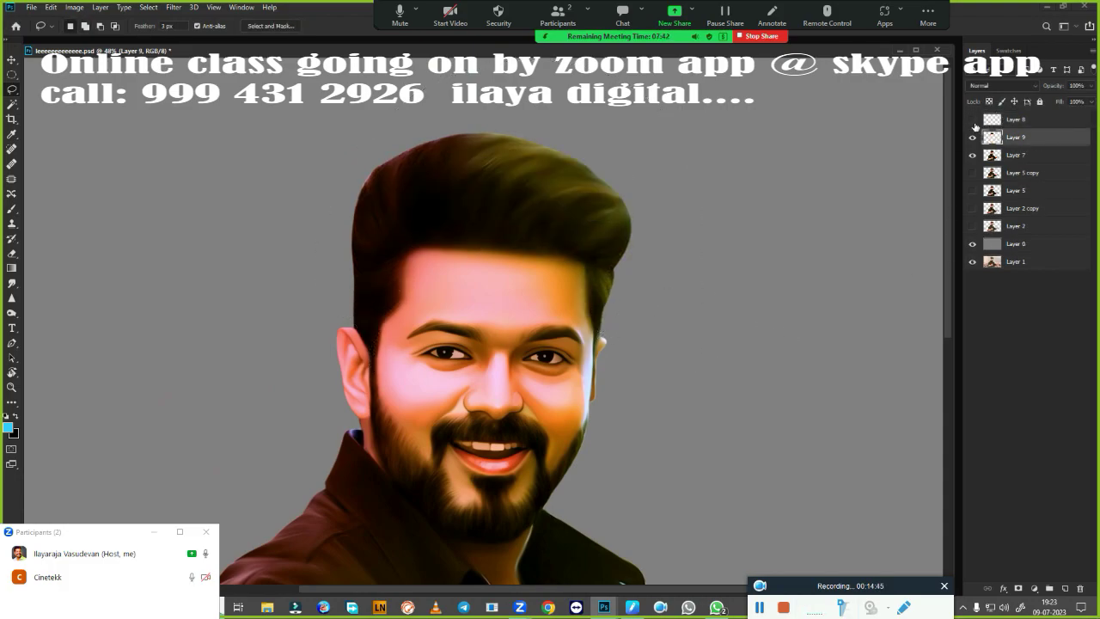
# Lower the hair's Lightness in Hue/Saturation and make Layer 8 active
pyautogui.moveTo(852, 221)
pyautogui.mouseDown()
pyautogui.moveTo(796, 222)
pyautogui.moveTo(848, 221)
pyautogui.moveTo(833, 225)
pyautogui.mouseUp()
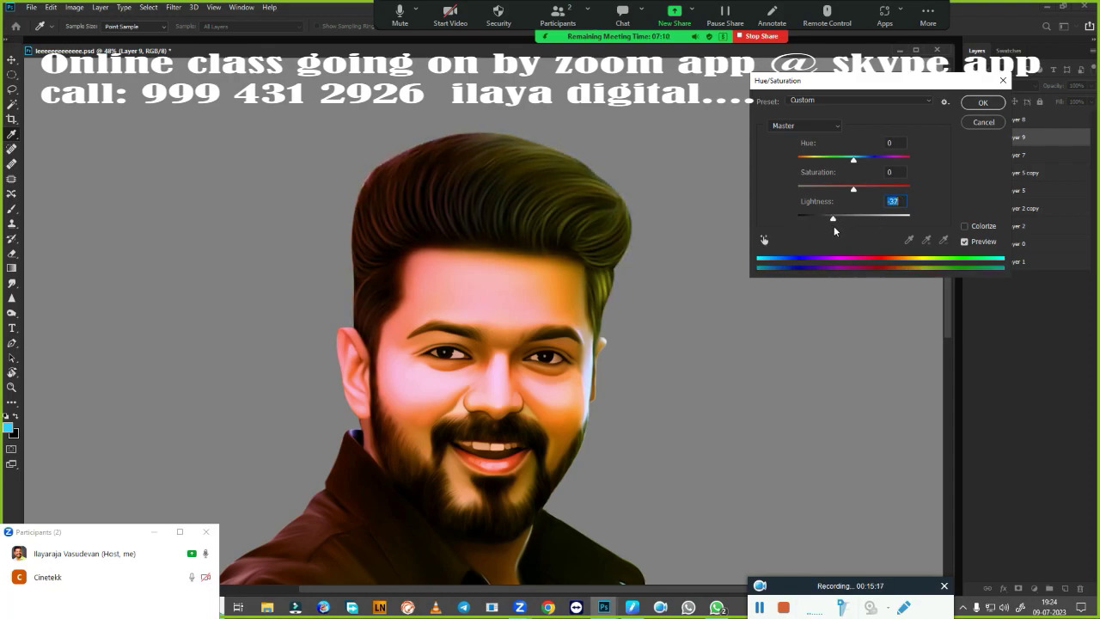
pyautogui.click(976, 104)
pyautogui.click(1023, 120)
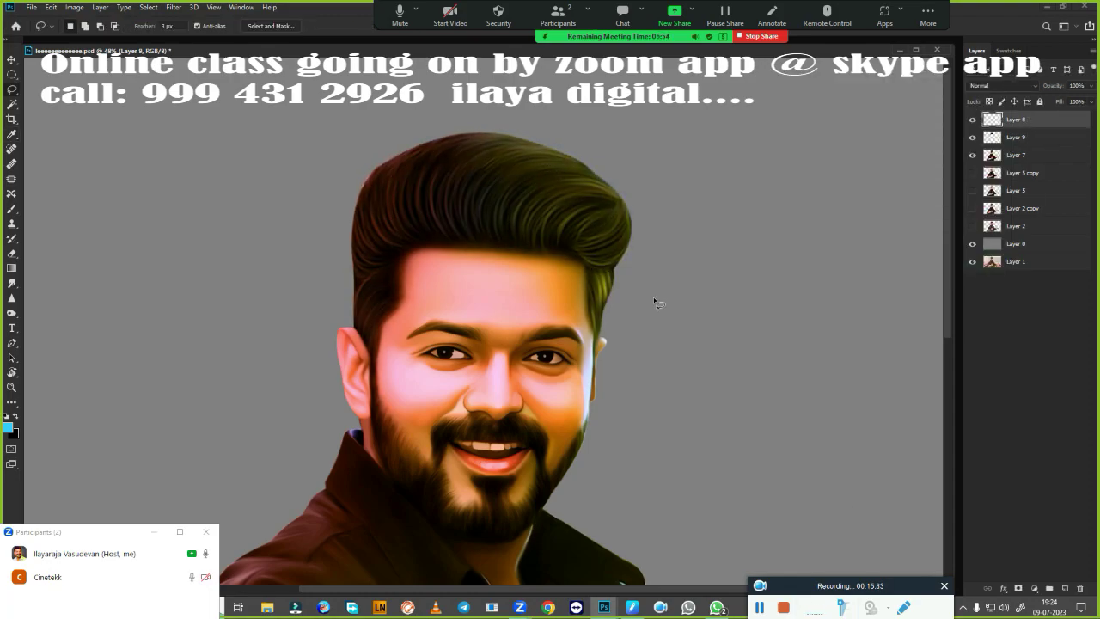
# Copy the lassoed upper hair to its own layer and shift its hue to +8
pyautogui.moveTo(383, 175); pyautogui.dragTo(601, 342)
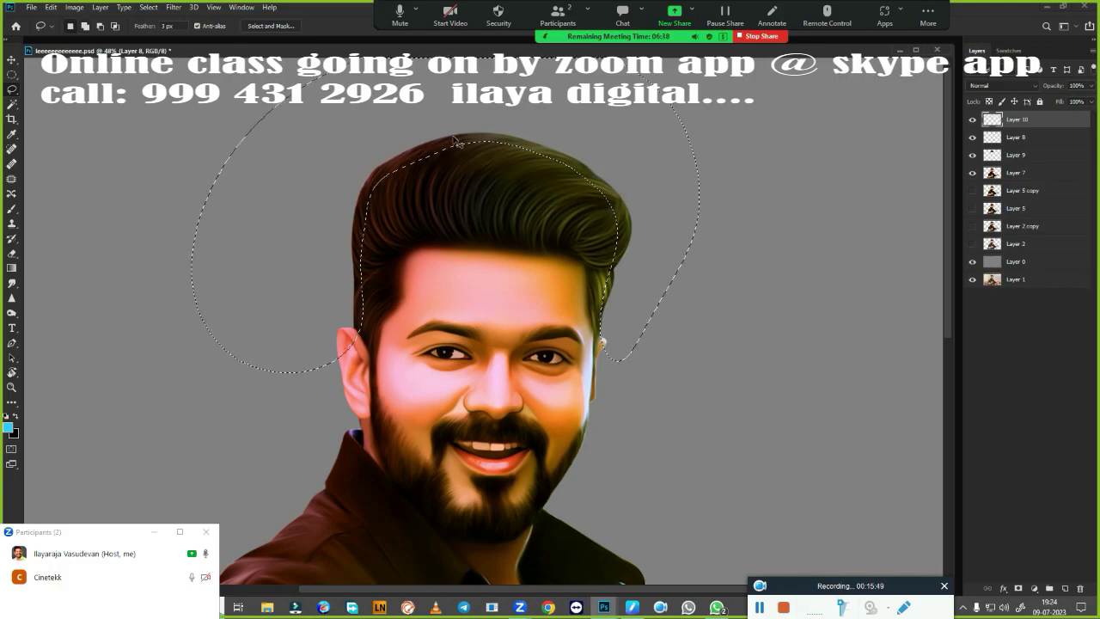
pyautogui.hotkey('ctrl', 'j')
pyautogui.hotkey('ctrl', 'u')
pyautogui.moveTo(816, 169); pyautogui.dragTo(852, 170)
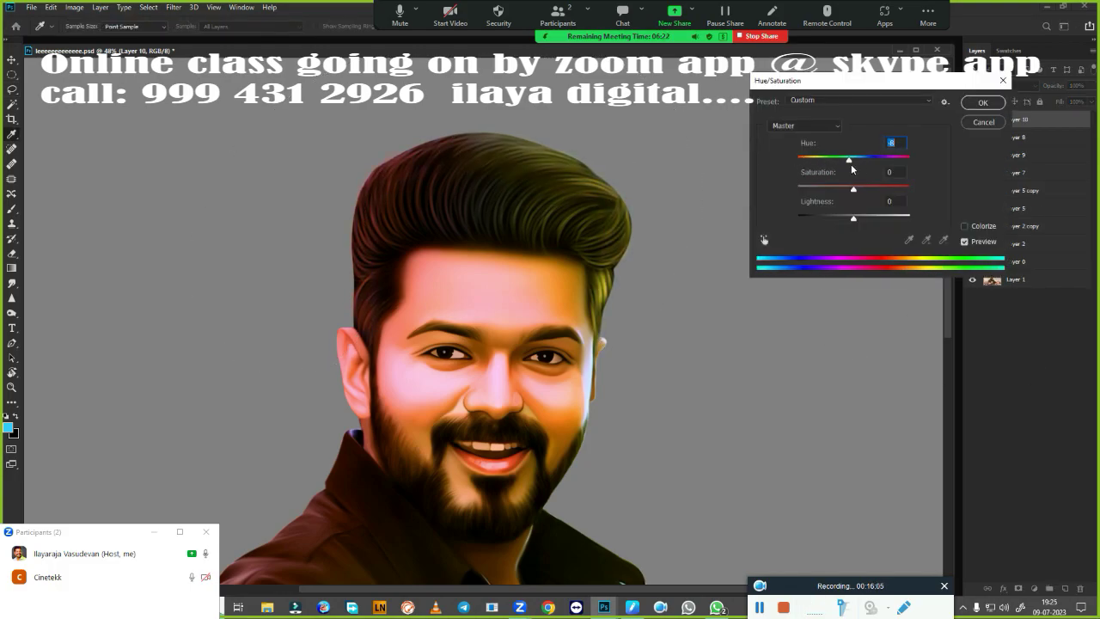
pyautogui.press('Return')
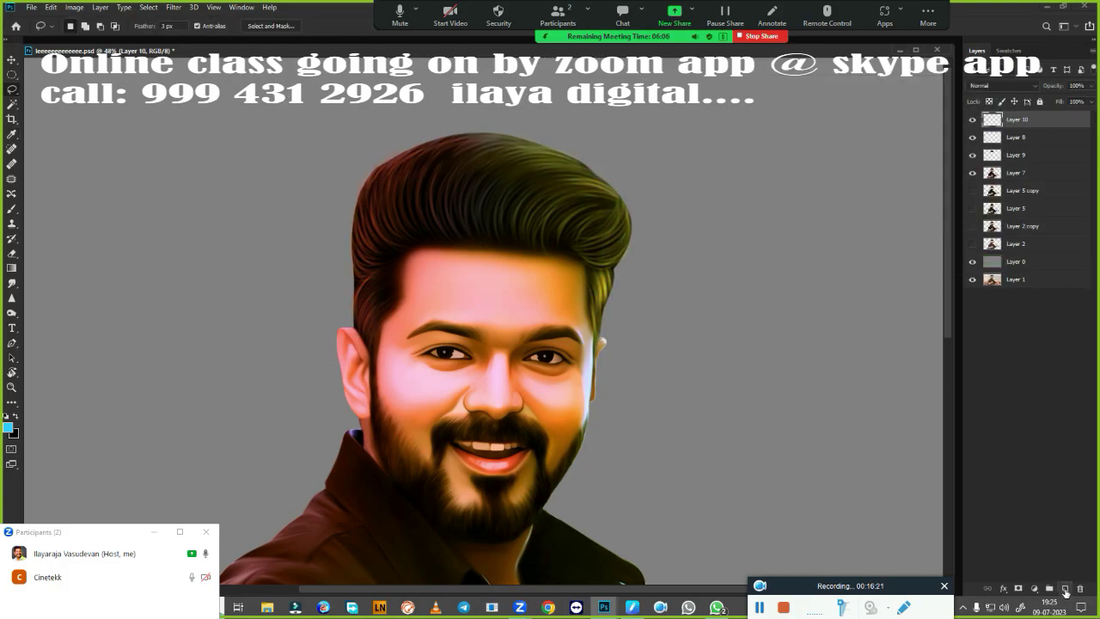
pyautogui.click(1066, 591)
# Paint thin black strands along the hairline, then turn Layer 2 copy through Layer 9 back on
pyautogui.scroll(5, 604, 449)
pyautogui.press('b')
pyautogui.press('d')
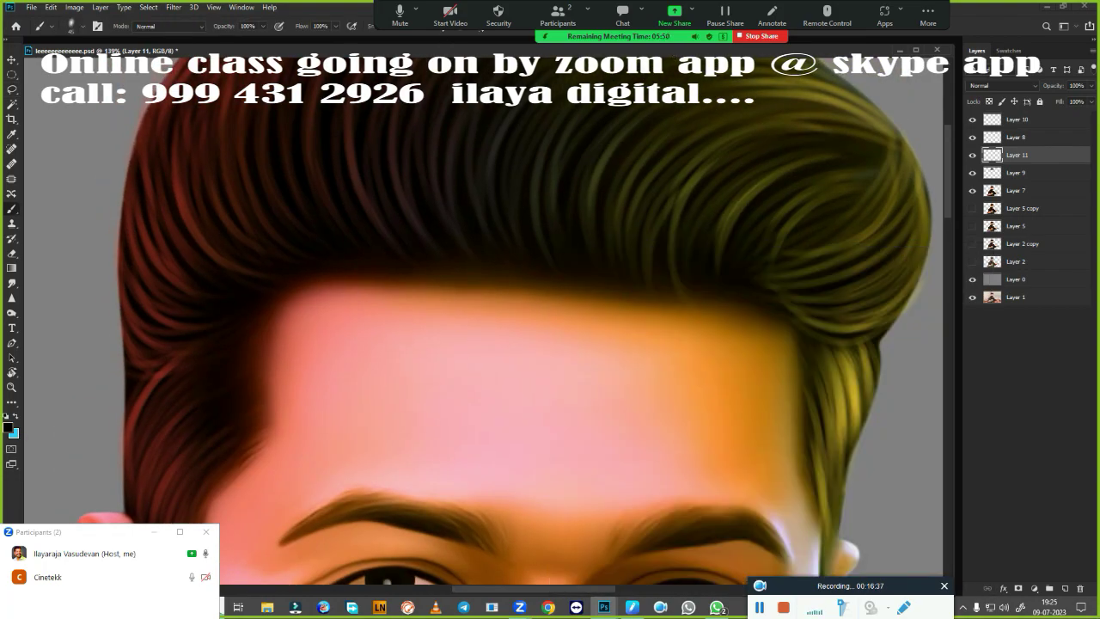
pyautogui.moveTo(324, 133); pyautogui.dragTo(277, 176)
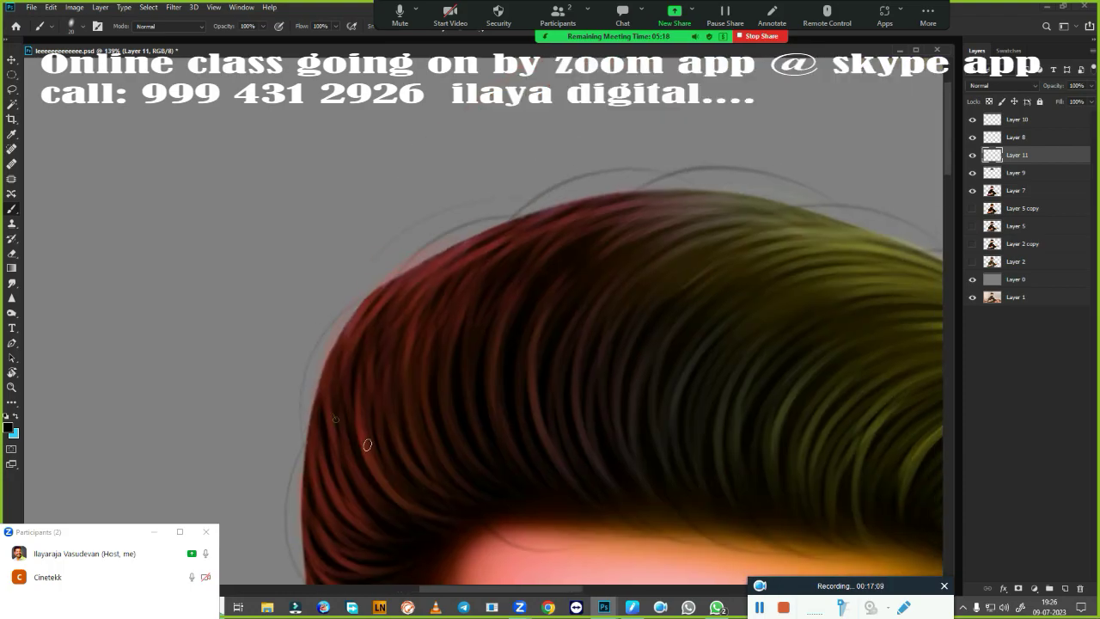
pyautogui.scroll(-5, 384, 373)
pyautogui.scroll(2, 385, 373)
pyautogui.hscroll(4, 384, 373)
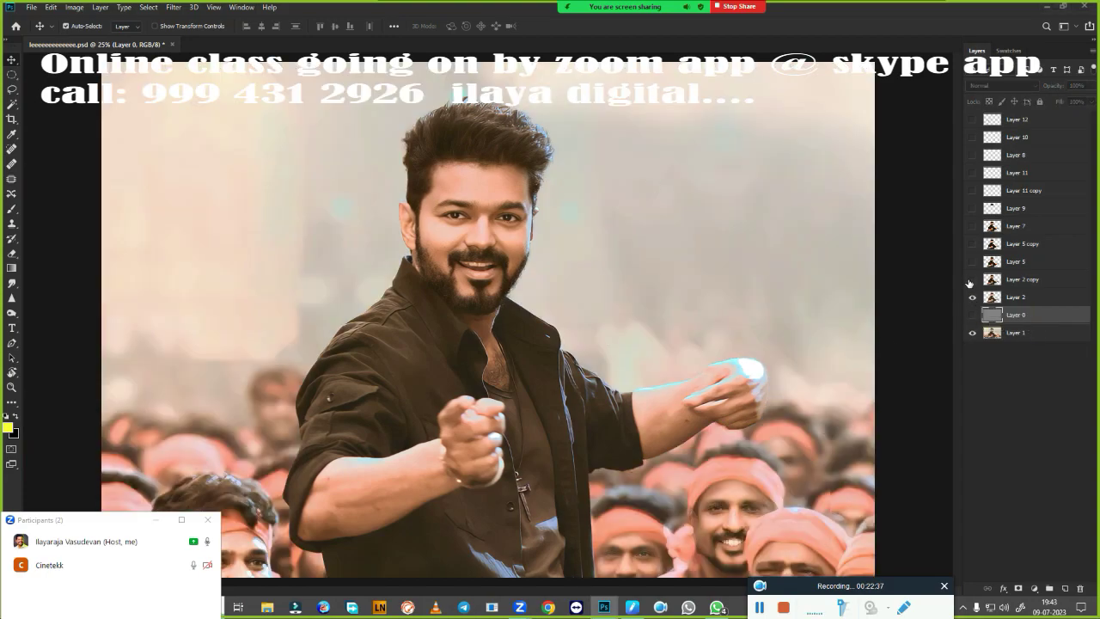
pyautogui.moveTo(969, 283); pyautogui.dragTo(973, 120)
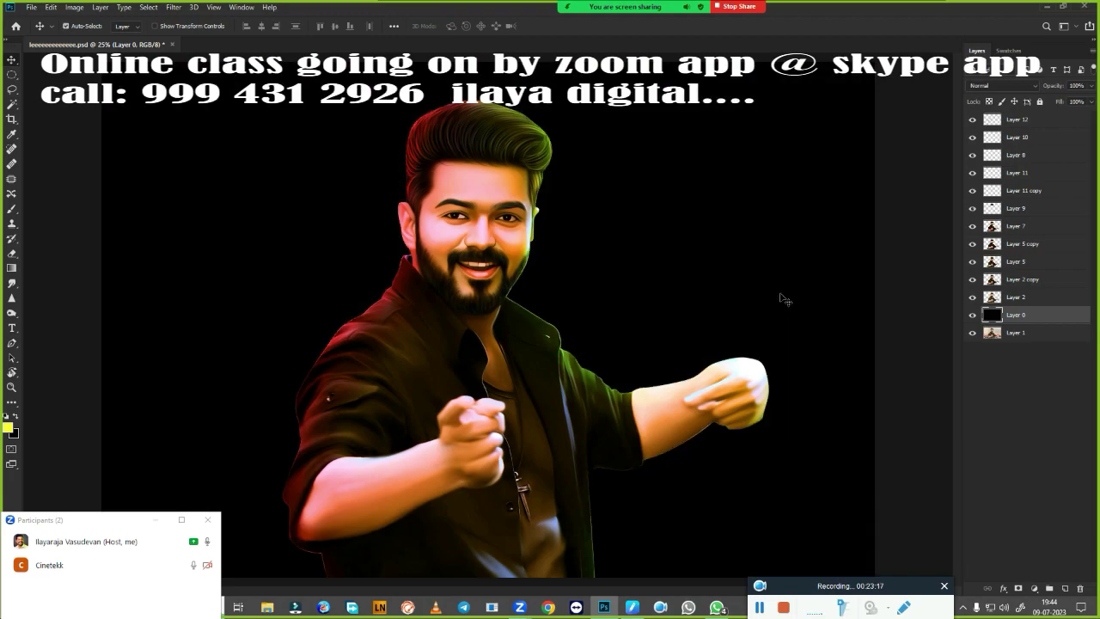
# Group the painted layers into Group 1, compare it against the photo, and expand it
pyautogui.moveTo(1038, 127); pyautogui.dragTo(1023, 281)
pyautogui.hotkey('ctrl', 'g')
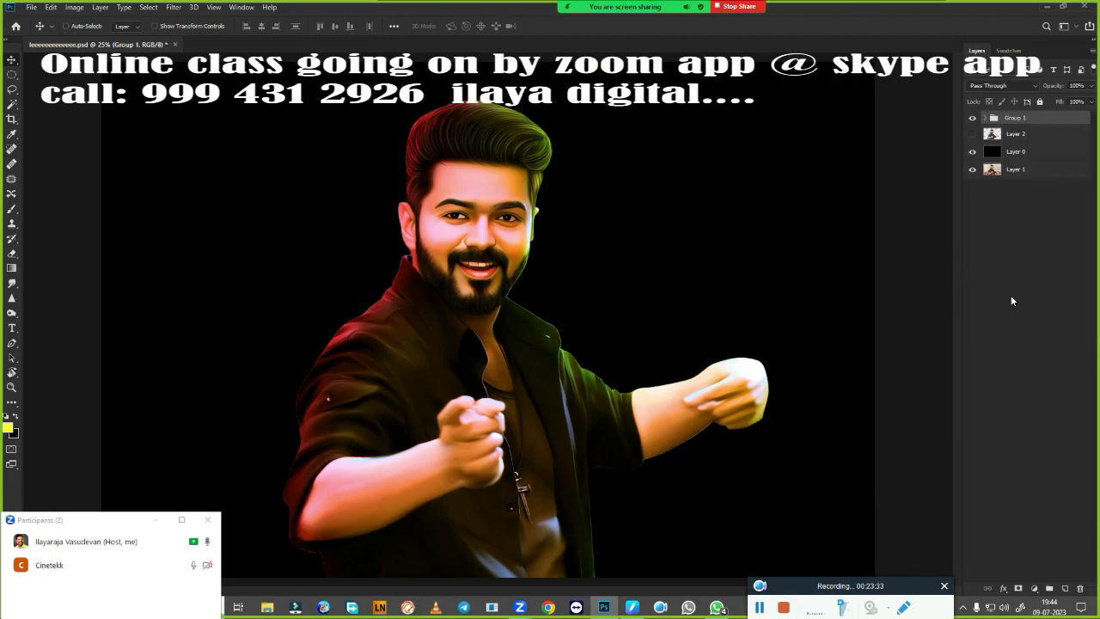
pyautogui.click(973, 118)
pyautogui.click(972, 118)
pyautogui.click(987, 118)
# Paint olive-green colour into the iris with a brush
pyautogui.scroll(3, 729, 373)
pyautogui.scroll(3, 609, 319)
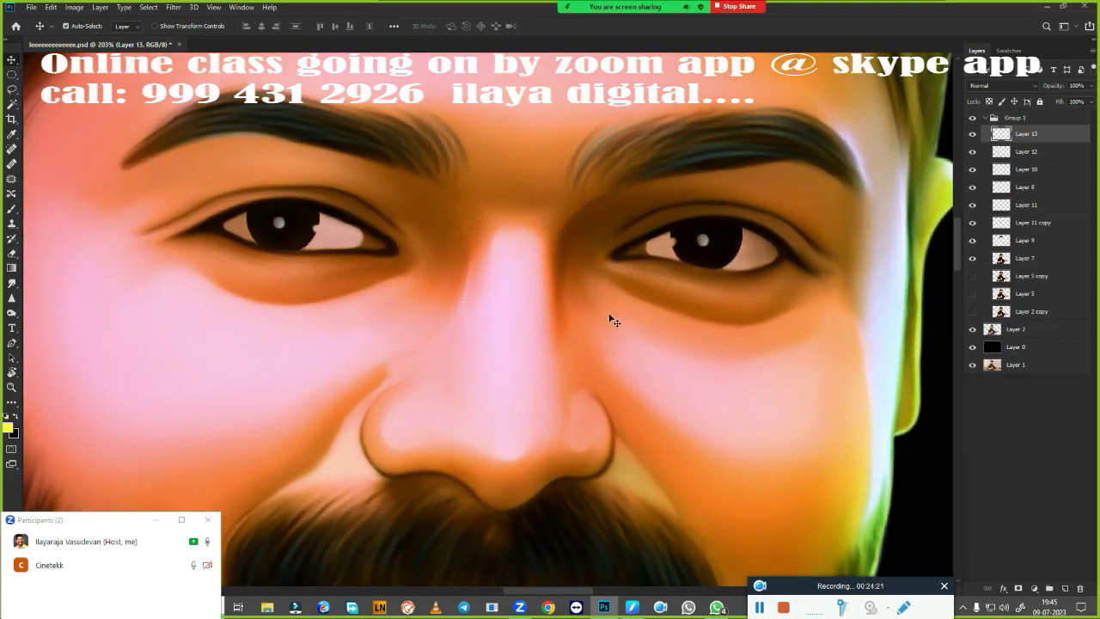
pyautogui.press('b')
pyautogui.rightClick(609, 319)
pyautogui.press('Escape')
pyautogui.scroll(2, 150, 150)
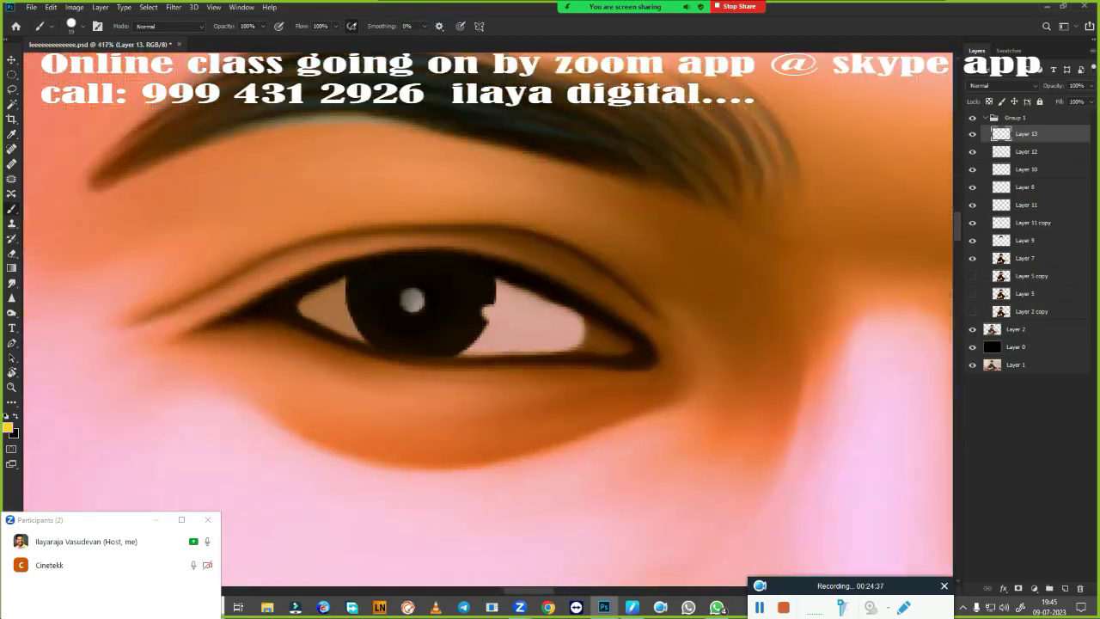
pyautogui.moveTo(426, 363); pyautogui.dragTo(404, 327)
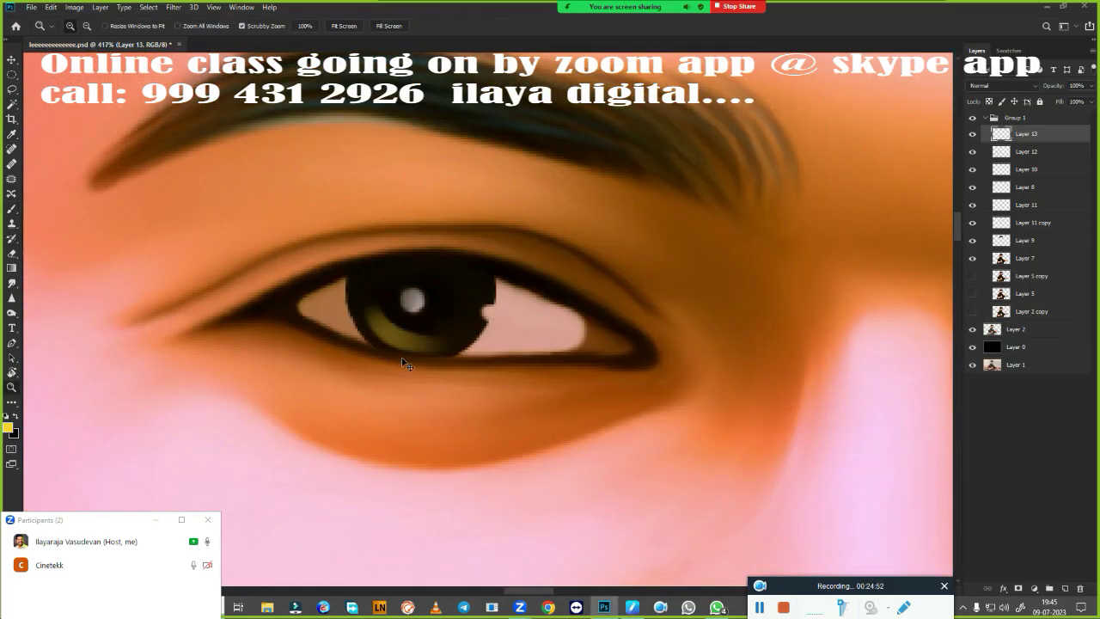
# Duplicate the iris colour layer and shift its hue with Hue/Saturation
pyautogui.scroll(-5, 367, 264)
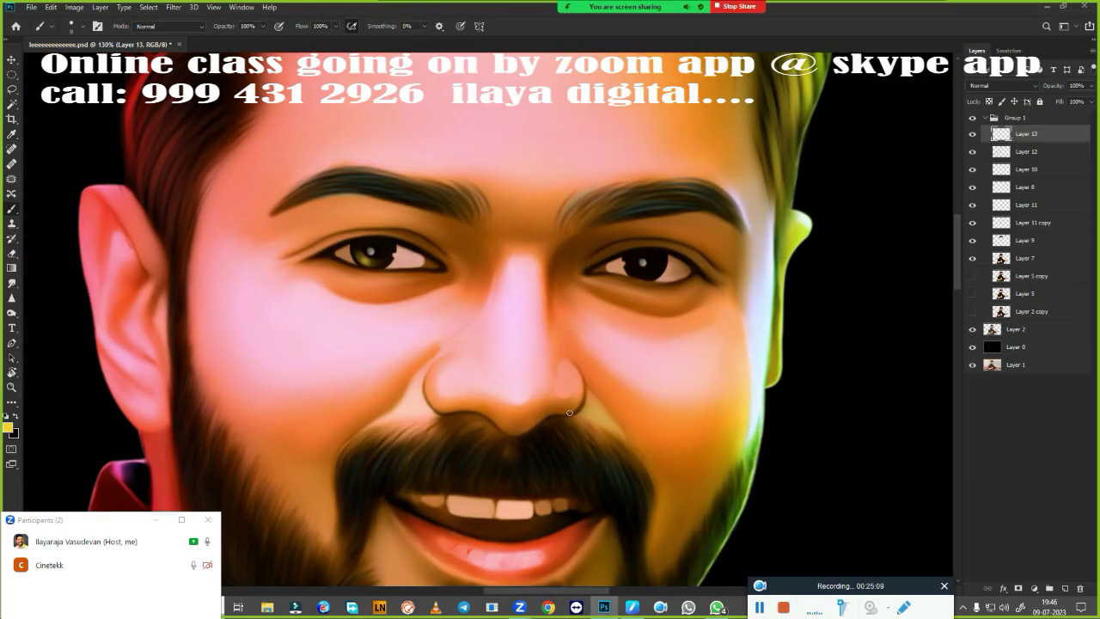
pyautogui.hotkey('ctrl', 'j')
pyautogui.press('v')
pyautogui.scroll(-3, 658, 377)
pyautogui.scroll(2, 657, 377)
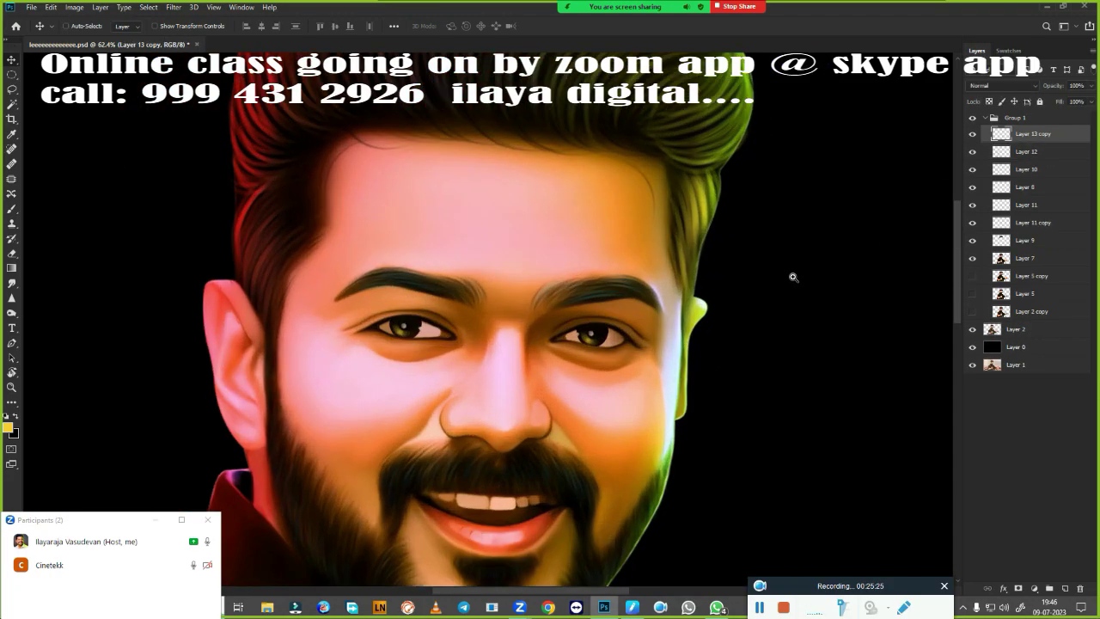
pyautogui.hotkey('ctrl', 'u')
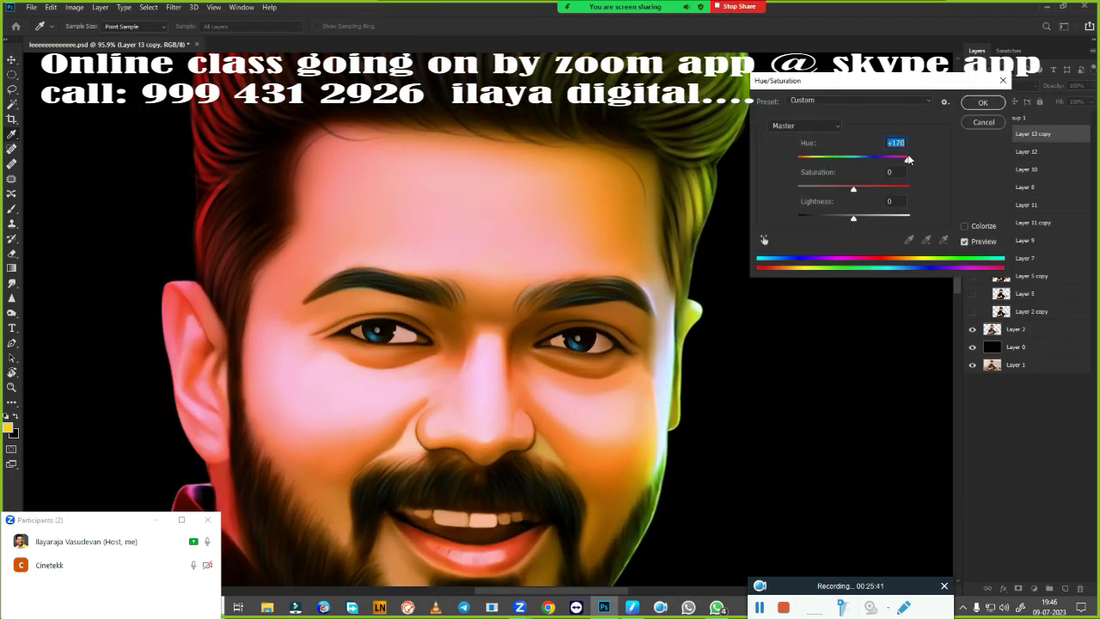
pyautogui.press('Return')
# Paint soft white 45% opacity highlights on the forehead and under-eyes with a round brush
pyautogui.scroll(2, 430, 343)
pyautogui.press('b')
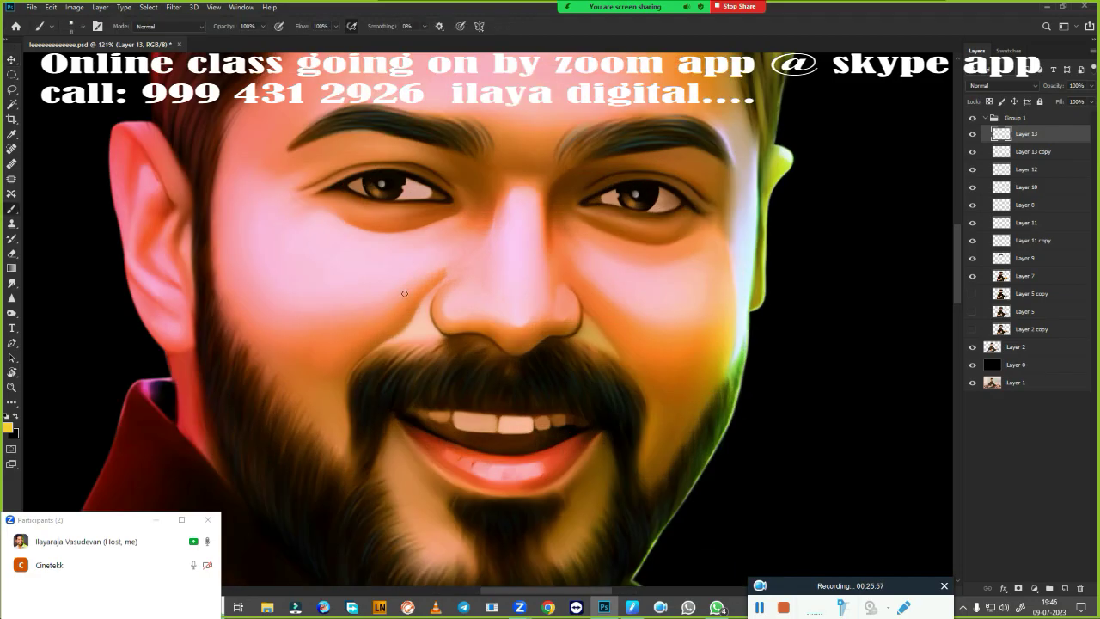
pyautogui.rightClick(412, 242)
pyautogui.click(9, 427)
pyautogui.press('Return')
pyautogui.scroll(2, 592, 269)
pyautogui.scroll(1, 591, 269)
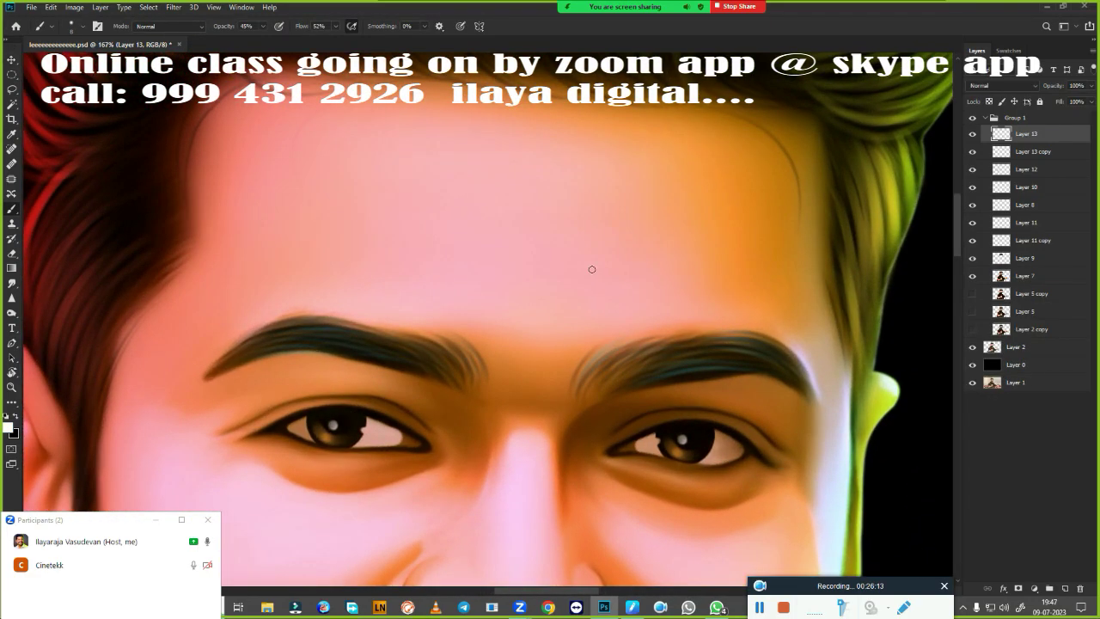
# Toggle the photo layers' visibility to check the highlight strokes on their own
pyautogui.moveTo(973, 278); pyautogui.dragTo(973, 347)
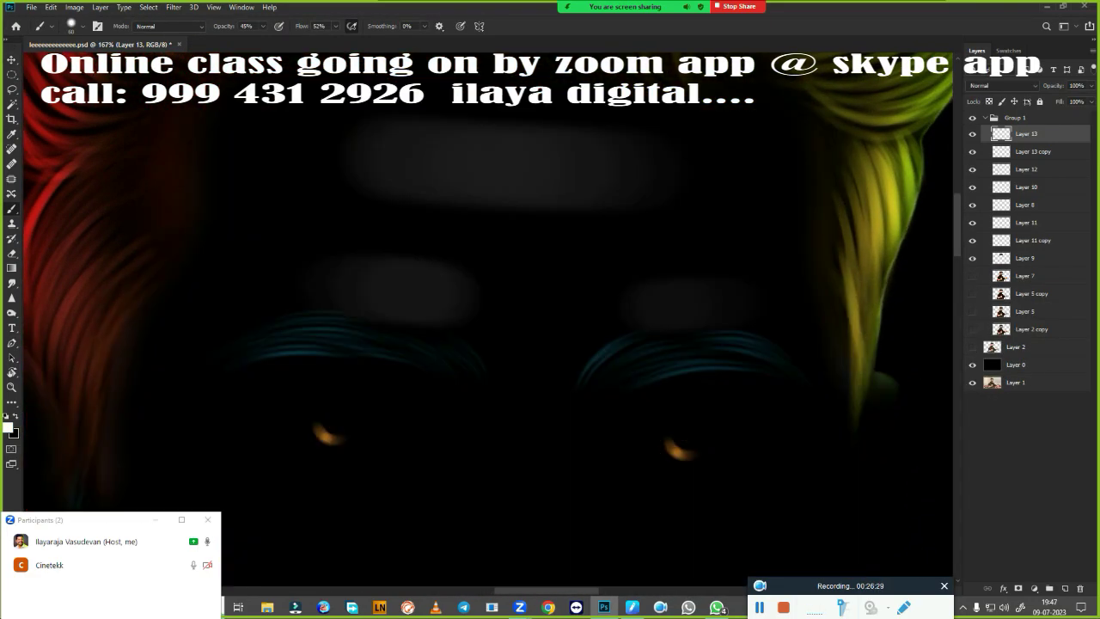
pyautogui.hotkey('ctrl', '0')
pyautogui.click(973, 278)
pyautogui.click(973, 276)
pyautogui.scroll(2, 655, 338)
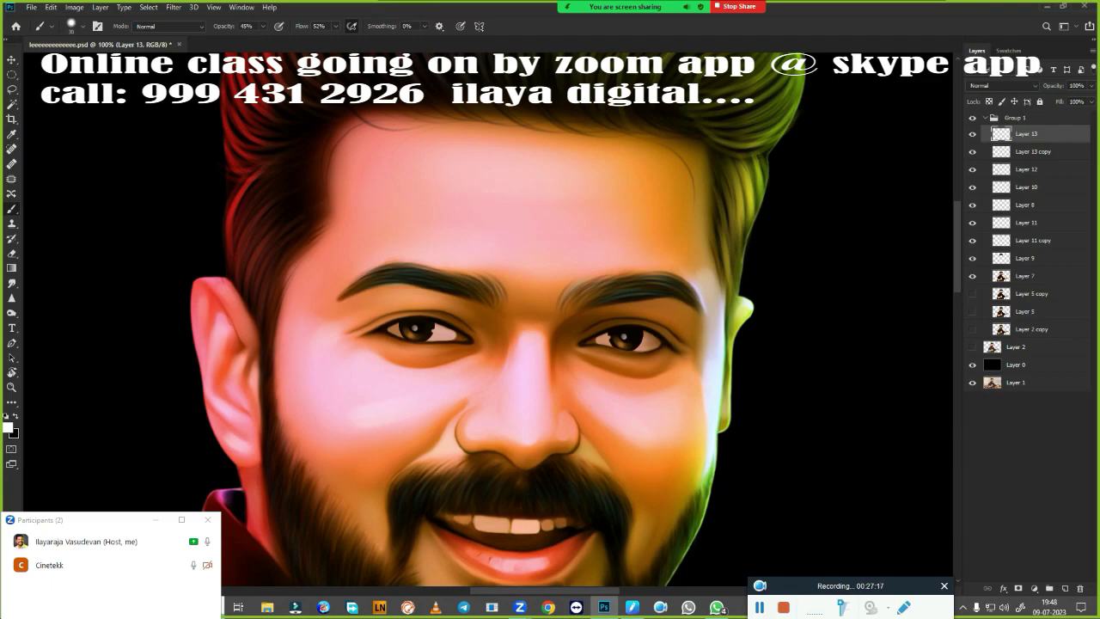
# Paint pale pink highlight strokes over the shoulder and chest
pyautogui.scroll(1, 661, 314)
pyautogui.scroll(1, 604, 398)
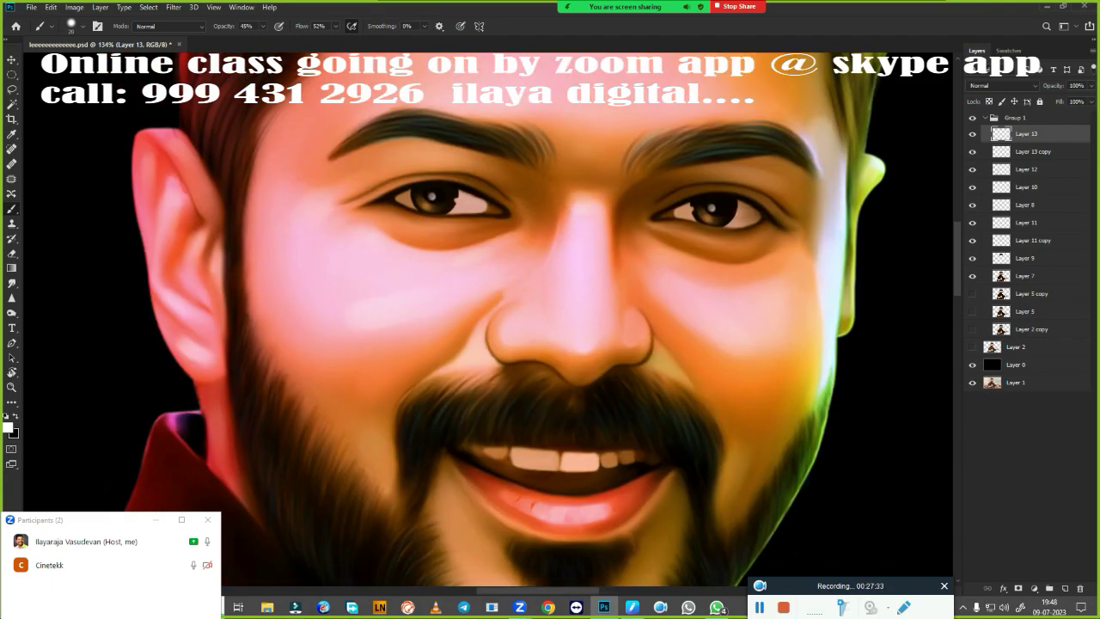
pyautogui.scroll(1, 550, 344)
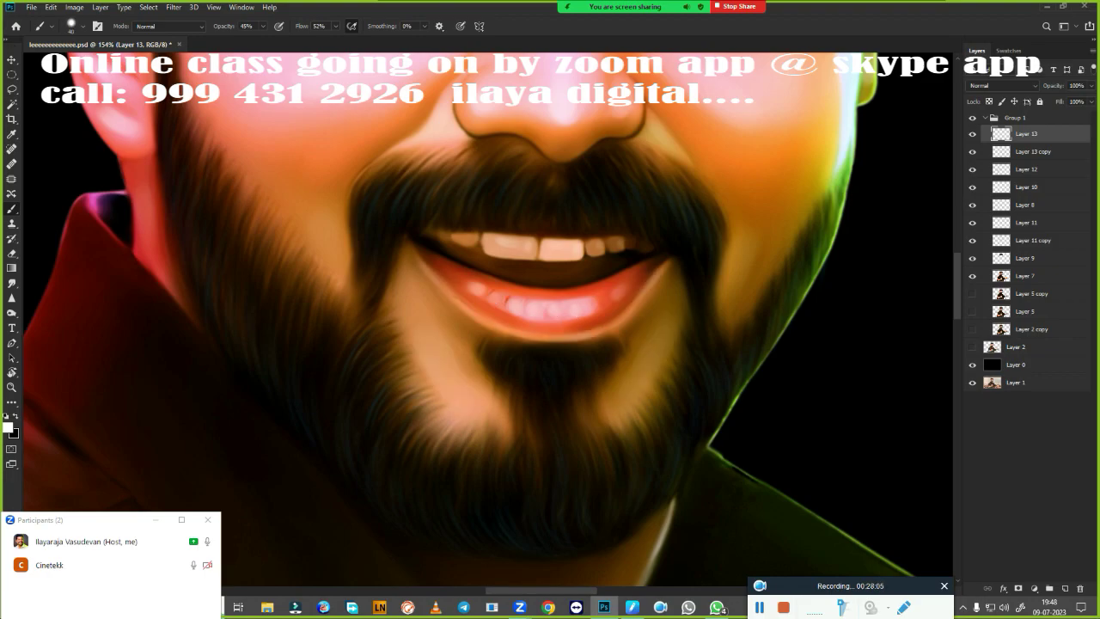
pyautogui.scroll(-4, 548, 196)
pyautogui.scroll(-3, 548, 196)
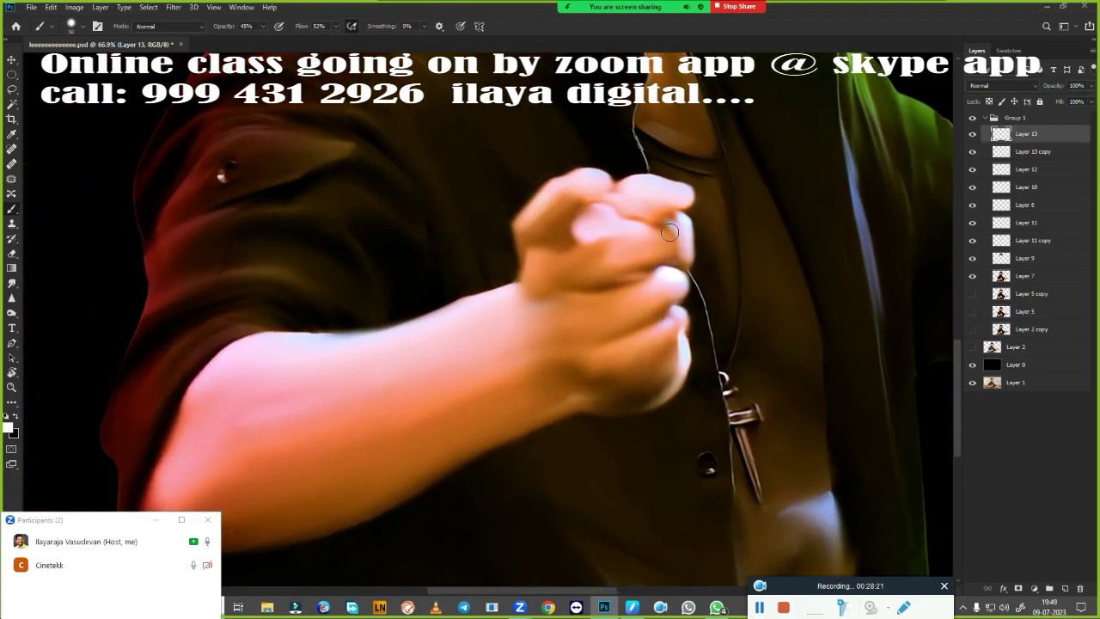
pyautogui.hscroll(7, 562, 356)
pyautogui.scroll(2, 562, 356)
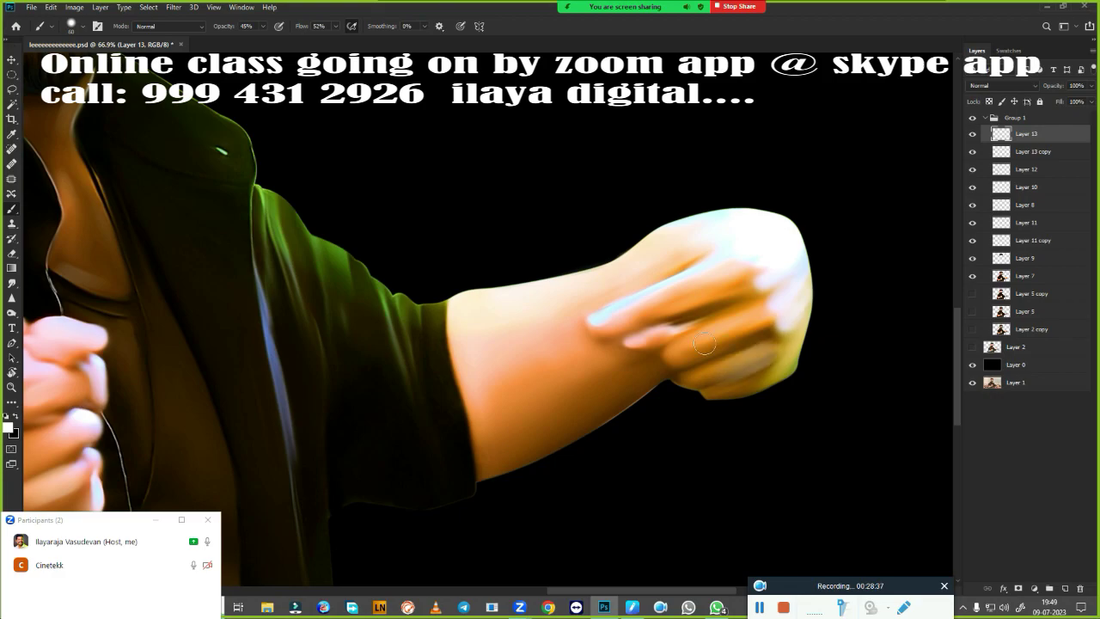
pyautogui.hscroll(-7, 705, 344)
pyautogui.click(9, 427)
pyautogui.click(955, 290)
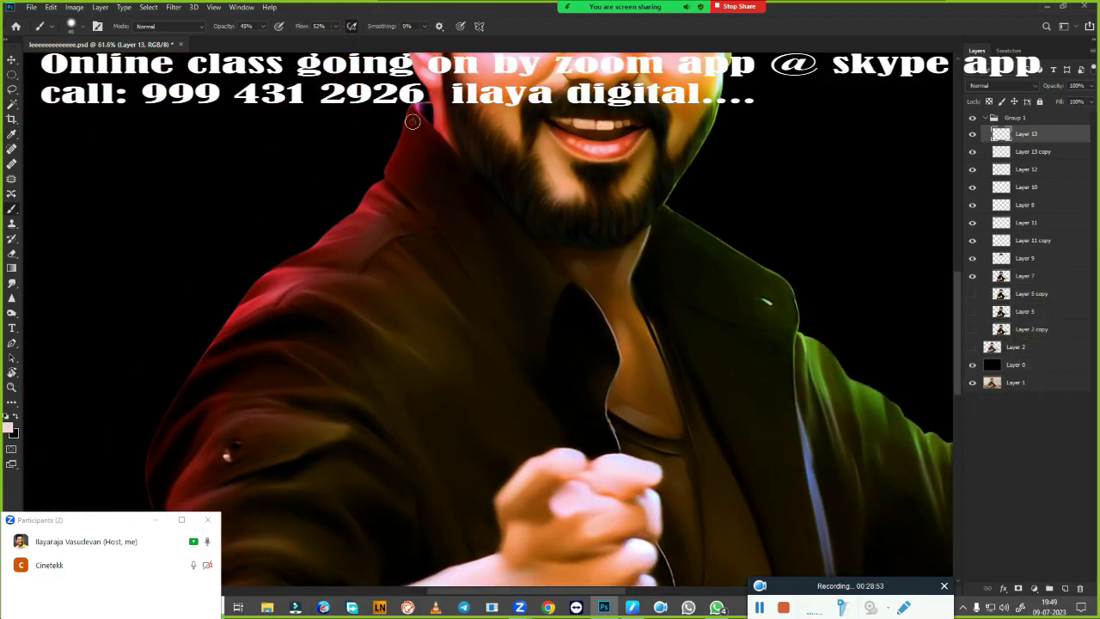
pyautogui.moveTo(413, 121); pyautogui.dragTo(486, 164)
pyautogui.scroll(-3, 432, 219)
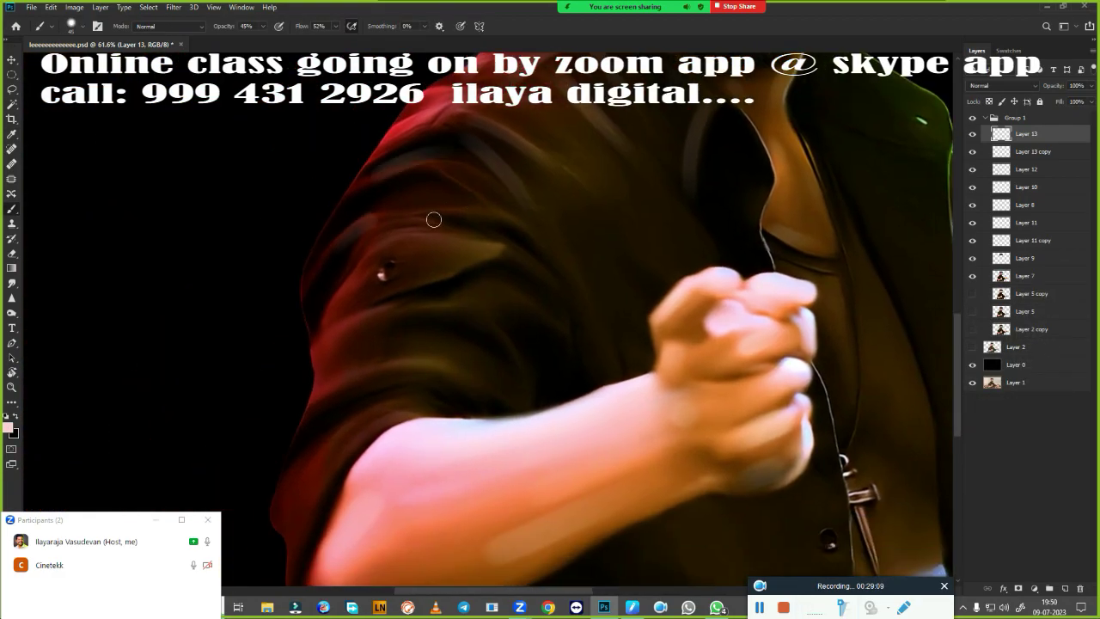
pyautogui.scroll(-3, 427, 226)
pyautogui.hscroll(4, 578, 404)
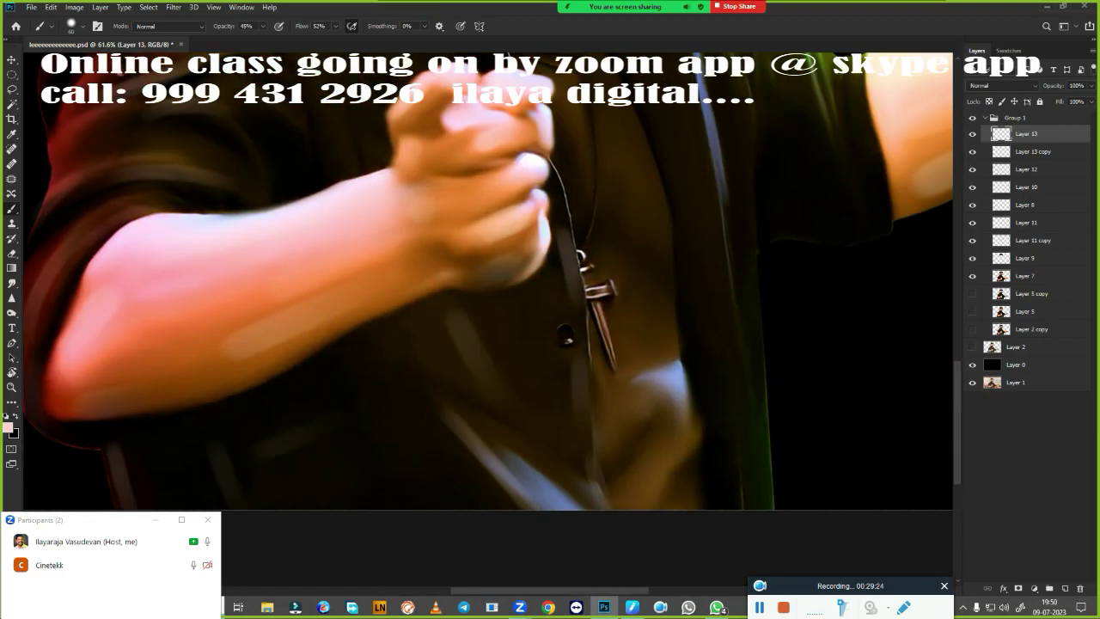
pyautogui.scroll(5, 516, 301)
# Paint red highlight strokes across the shirt and arms
pyautogui.click(8, 427)
pyautogui.click(955, 291)
pyautogui.scroll(3, 514, 328)
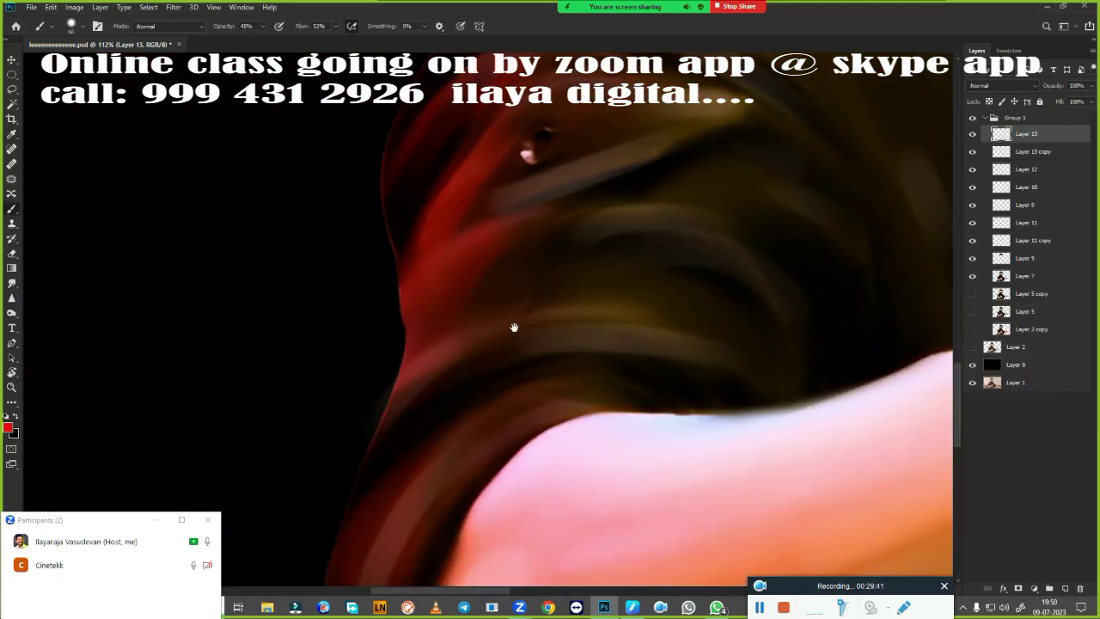
pyautogui.scroll(-3, 514, 328)
pyautogui.scroll(-2, 498, 344)
pyautogui.scroll(-2, 486, 361)
pyautogui.scroll(-2, 473, 386)
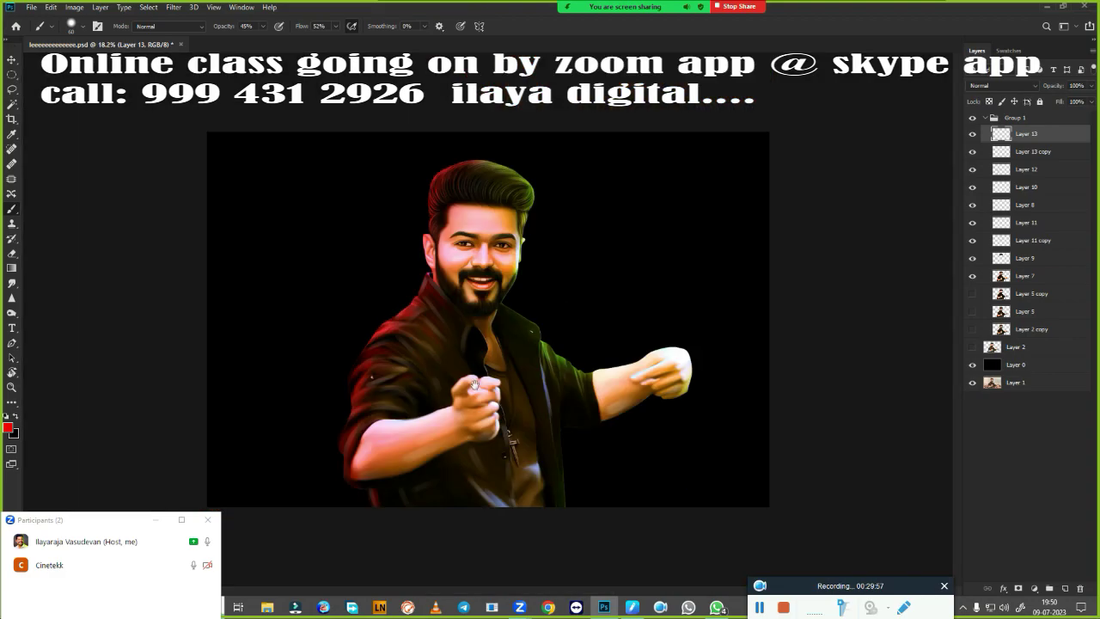
pyautogui.scroll(3, 473, 386)
pyautogui.scroll(3, 474, 386)
# Paint light green highlight strokes on the arms and hands
pyautogui.click(8, 427)
pyautogui.click(825, 309)
pyautogui.click(1019, 292)
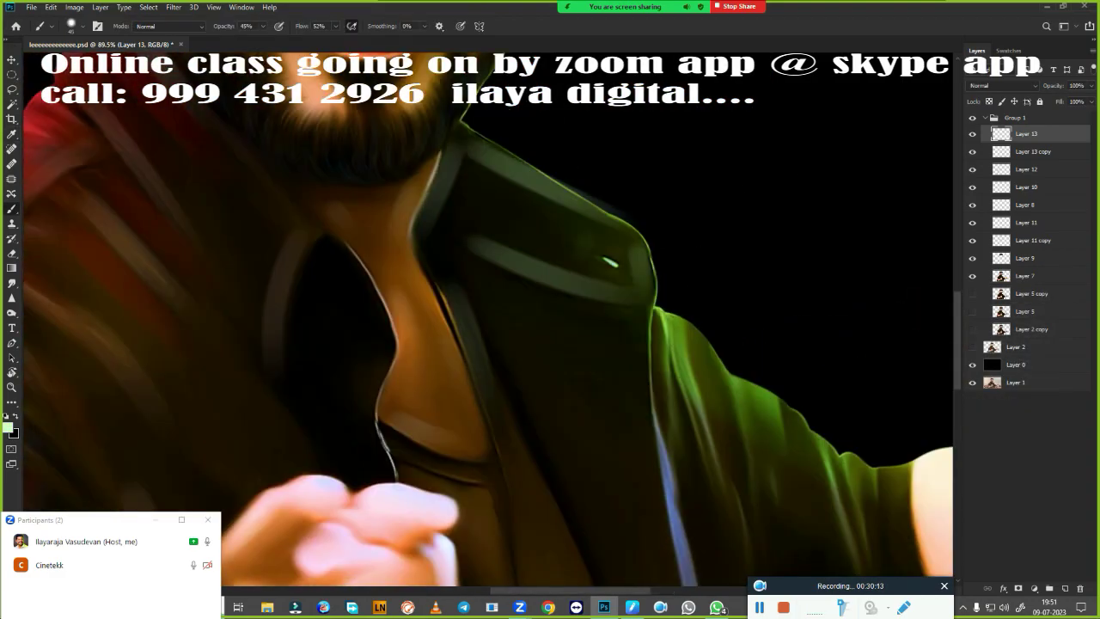
pyautogui.scroll(-3, 488, 323)
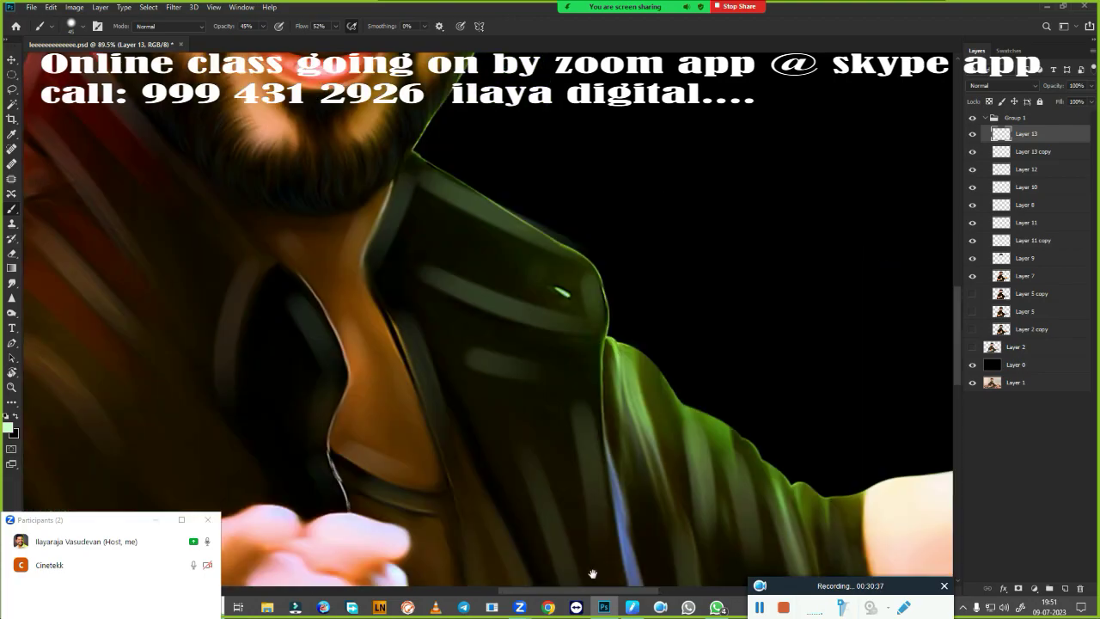
pyautogui.scroll(-2, 816, 405)
# Edge the right sleeve and fist with #00ff00 green rim light, then hide the photo layer to review
pyautogui.click(9, 427)
pyautogui.click(902, 303)
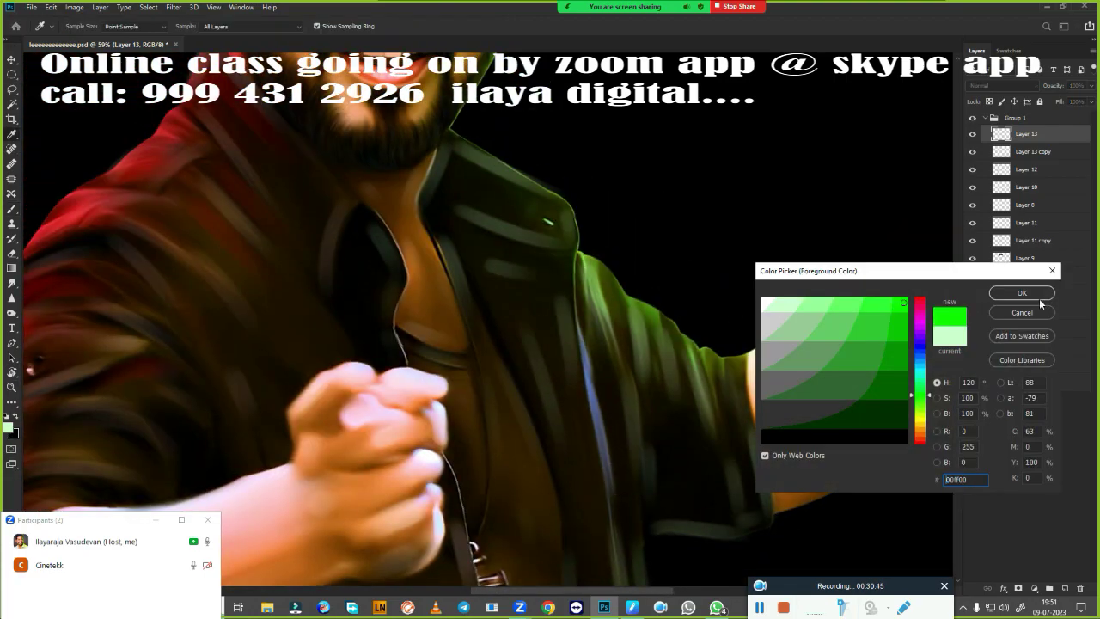
pyautogui.click(1038, 296)
pyautogui.hscroll(3, 481, 415)
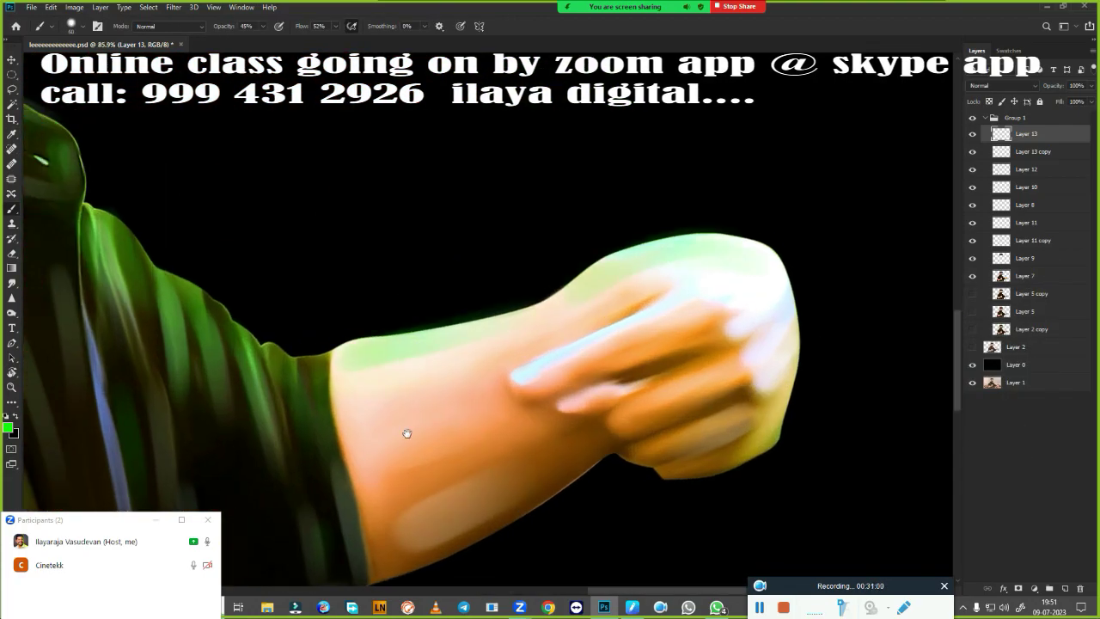
pyautogui.scroll(-3, 655, 324)
pyautogui.hotkey('ctrl', 'd')
pyautogui.scroll(3, 519, 356)
pyautogui.scroll(-3, 731, 389)
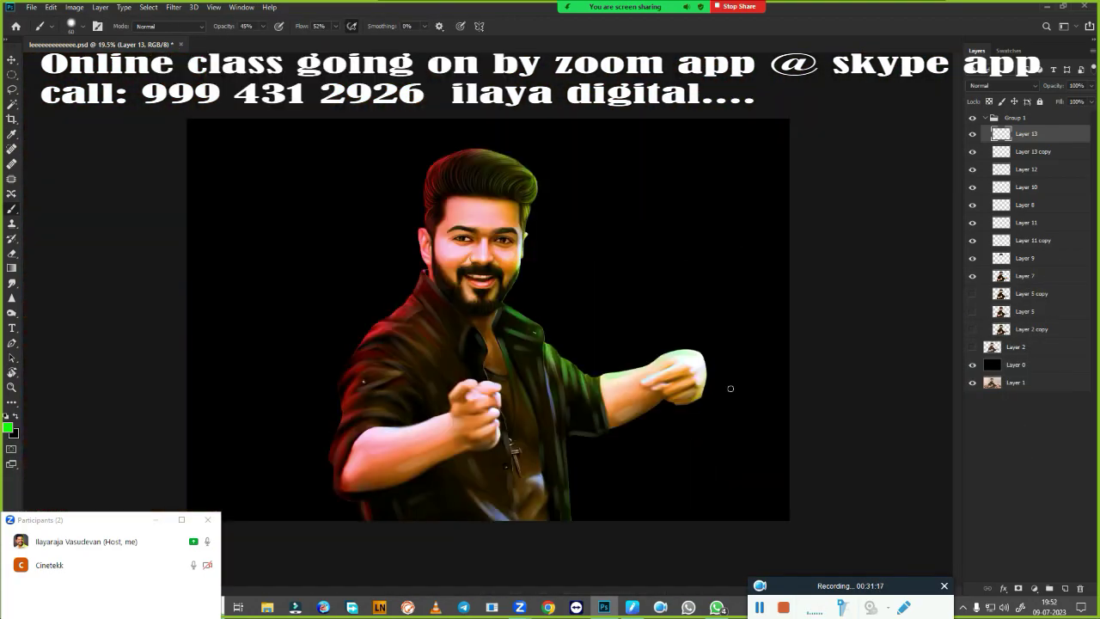
pyautogui.click(972, 276)
pyautogui.scroll(1, 894, 510)
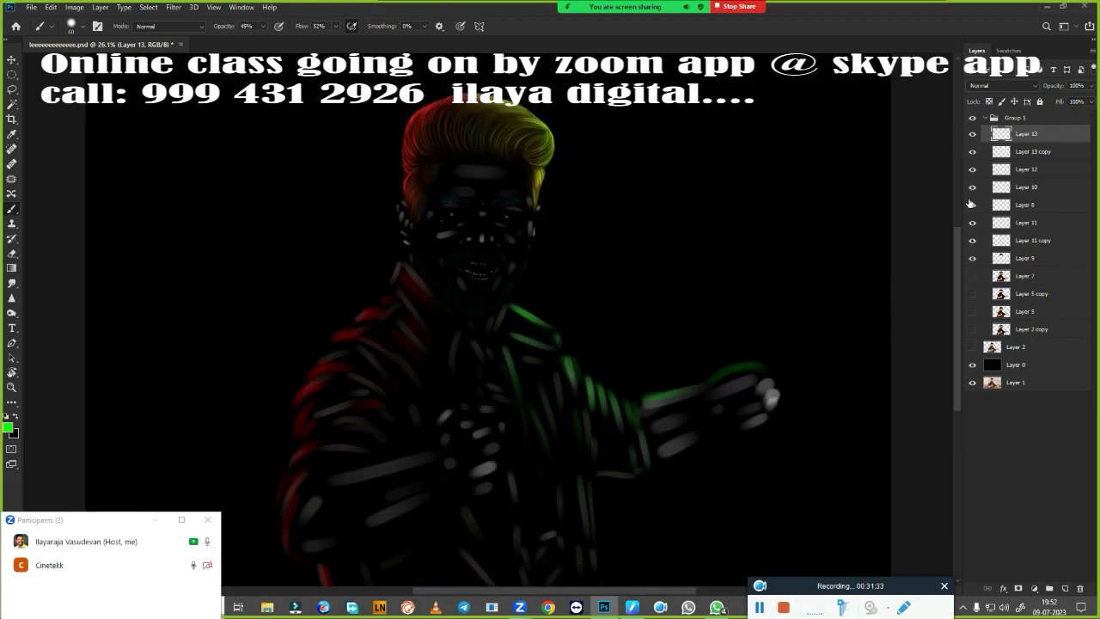
# Place the Digital Painting Background image into the portrait file
pyautogui.scroll(-2, 602, 290)
pyautogui.scroll(3, 602, 290)
pyautogui.scroll(-2, 833, 282)
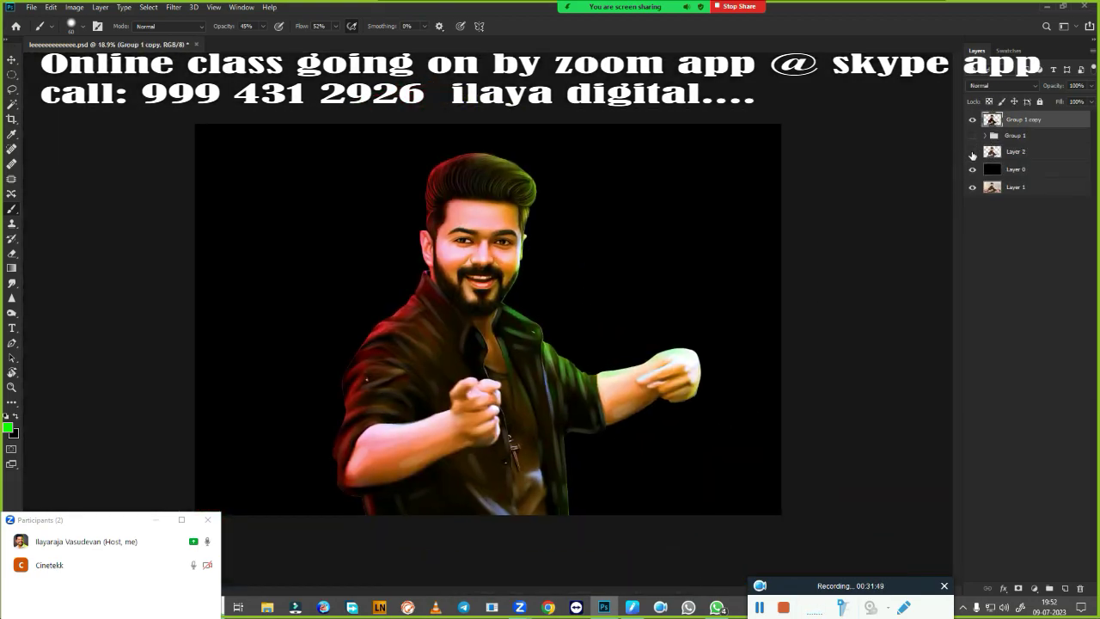
pyautogui.scroll(-1, 594, 335)
pyautogui.click(30, 7)
pyautogui.click(45, 34)
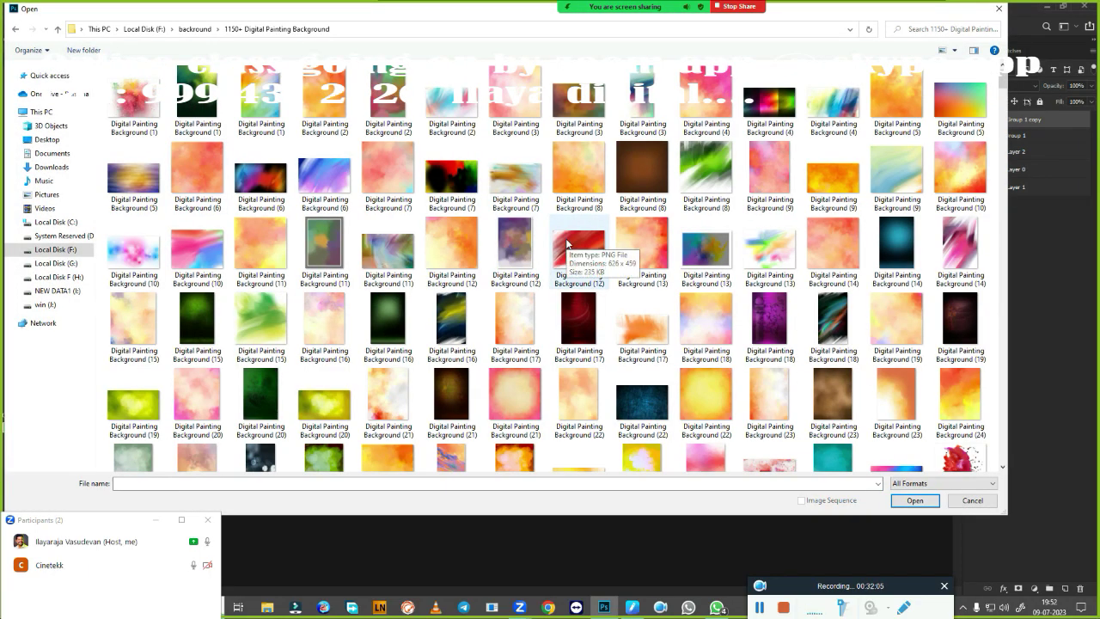
pyautogui.scroll(-10, 589, 269)
pyautogui.scroll(-3, 589, 269)
pyautogui.doubleClick(642, 420)
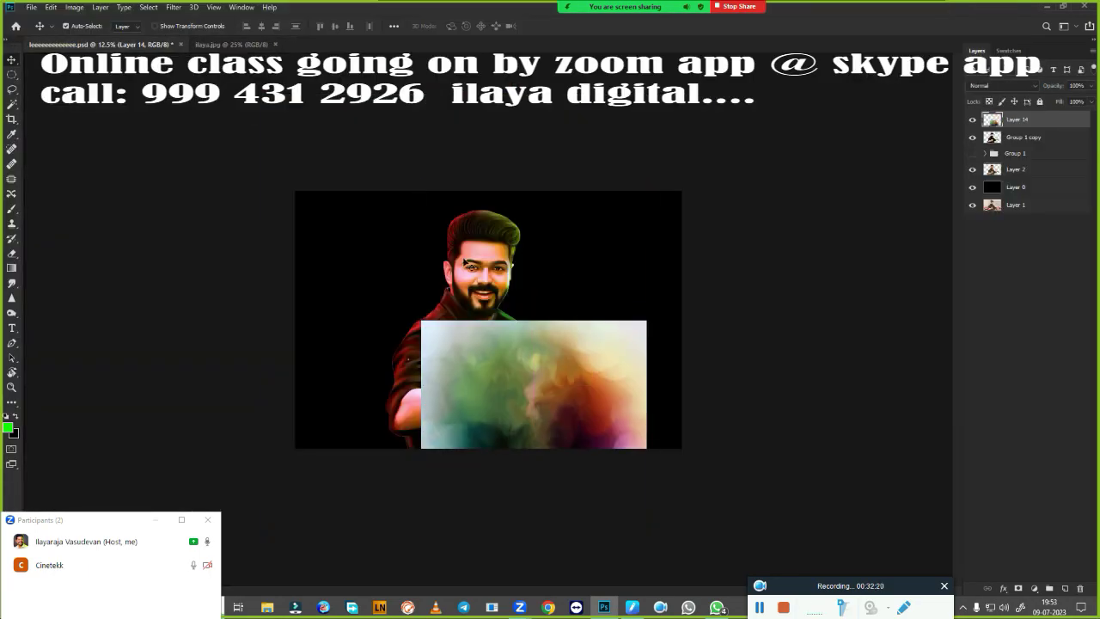
# Rotate the background 90° counter-clockwise and stretch it to fill the canvas
pyautogui.rightClick(511, 324)
pyautogui.click(570, 448)
pyautogui.moveTo(522, 315); pyautogui.dragTo(681, 315)
pyautogui.press('Return')
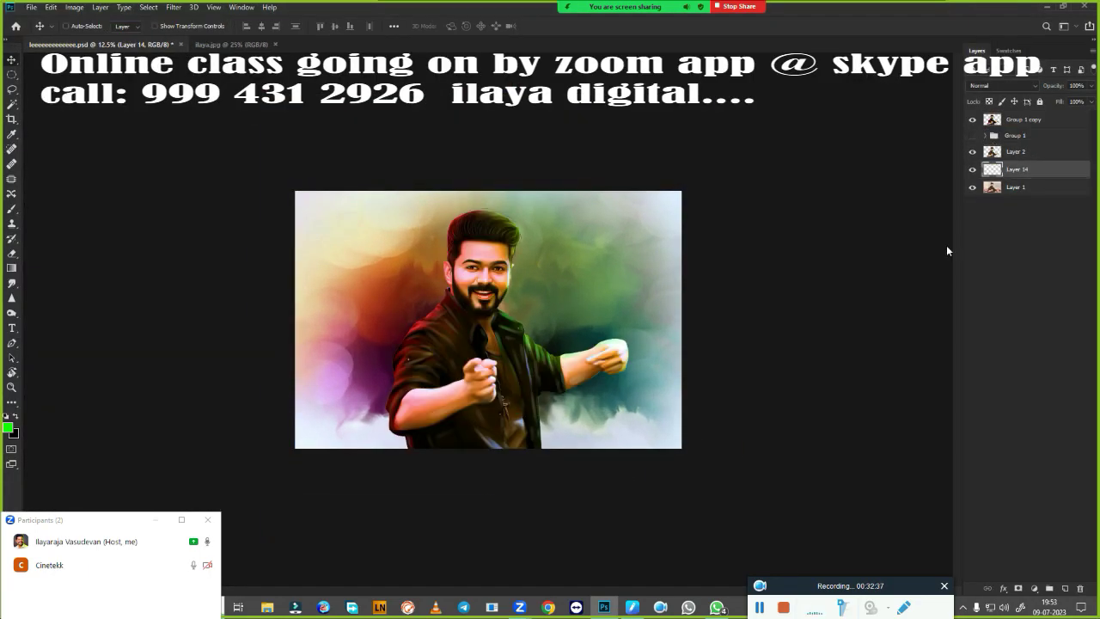
pyautogui.hotkey('ctrl', '+')
# Shift the background's hue toward magenta, purple and green and darken it slightly
pyautogui.hotkey('ctrl', 'u')
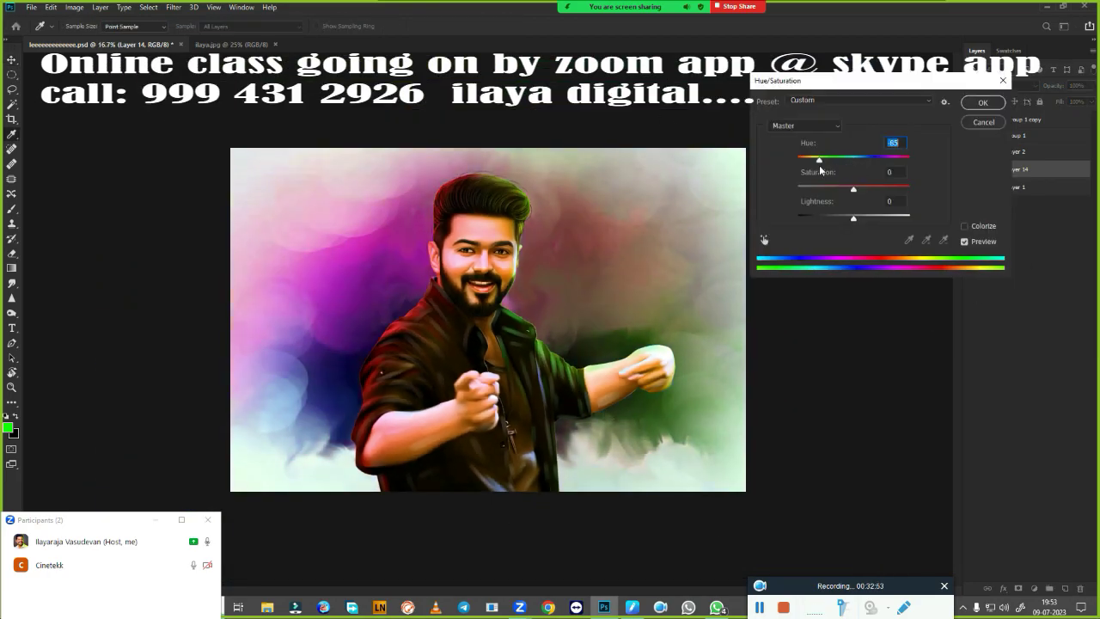
pyautogui.moveTo(853, 159)
pyautogui.mouseDown()
pyautogui.moveTo(798, 170)
pyautogui.moveTo(827, 160)
pyautogui.mouseUp()
pyautogui.moveTo(854, 218)
pyautogui.mouseDown()
pyautogui.moveTo(802, 219)
pyautogui.moveTo(839, 219)
pyautogui.mouseUp()
# Confirm the recolour and stroke a white inside border around the full canvas on a new layer
pyautogui.click(984, 103)
pyautogui.hotkey('ctrl', 'shift', 'alt', 'n')
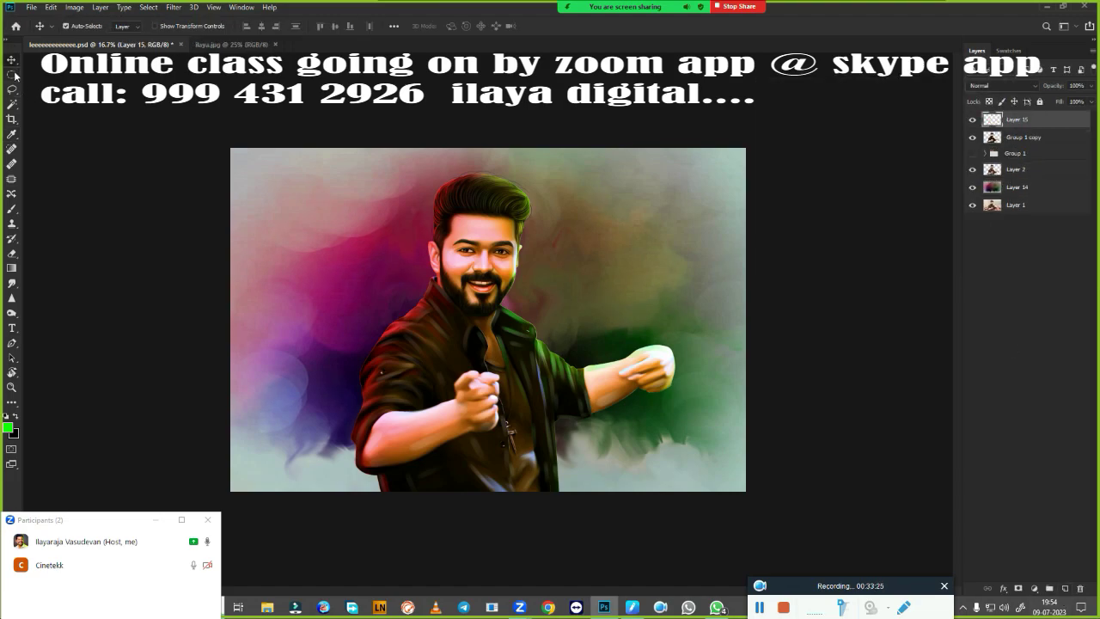
pyautogui.press('m')
pyautogui.hotkey('ctrl', 'a')
pyautogui.rightClick(549, 400)
pyautogui.click(550, 370)
pyautogui.click(1024, 290)
pyautogui.click(626, 149)
pyautogui.hotkey('ctrl', 'd')
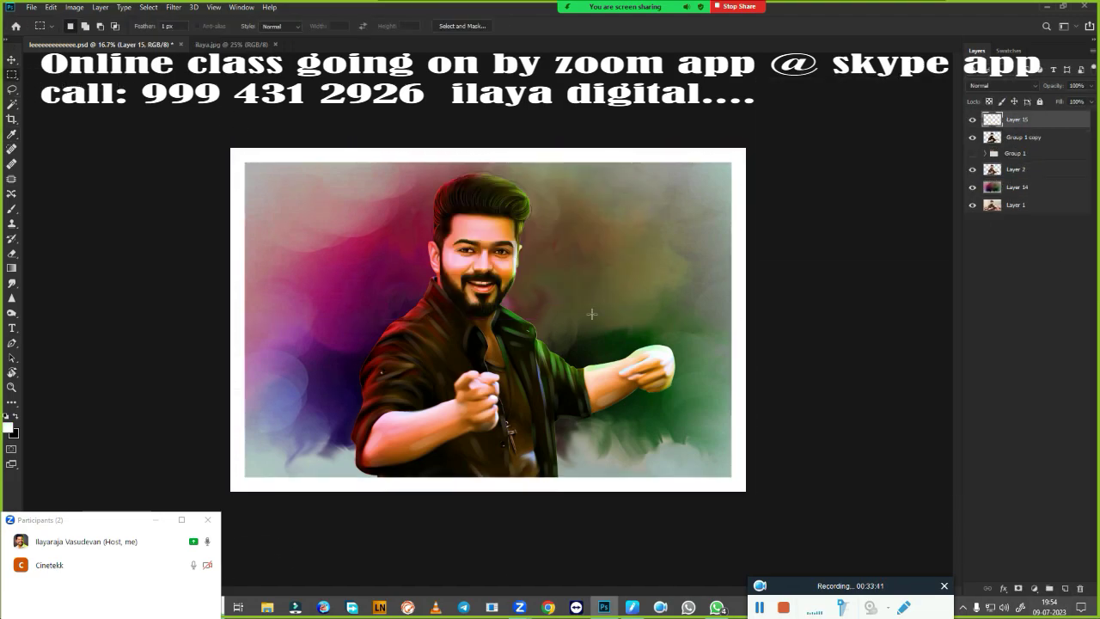
# Duplicate the background above the figure and erase it to reveal the man, leaving smoke over the shirt
pyautogui.press('v')
pyautogui.click(1017, 186)
pyautogui.hotkey('ctrl', 'j')
pyautogui.moveTo(1020, 194); pyautogui.dragTo(1023, 144)
pyautogui.press(']')
pyautogui.press(']')
pyautogui.press(']')
pyautogui.moveTo(441, 213)
pyautogui.mouseDown()
pyautogui.moveTo(614, 221)
pyautogui.moveTo(533, 552)
pyautogui.moveTo(608, 484)
pyautogui.mouseUp()
pyautogui.press('[')
pyautogui.press('[')
pyautogui.press('[')
pyautogui.moveTo(550, 447); pyautogui.dragTo(464, 443)
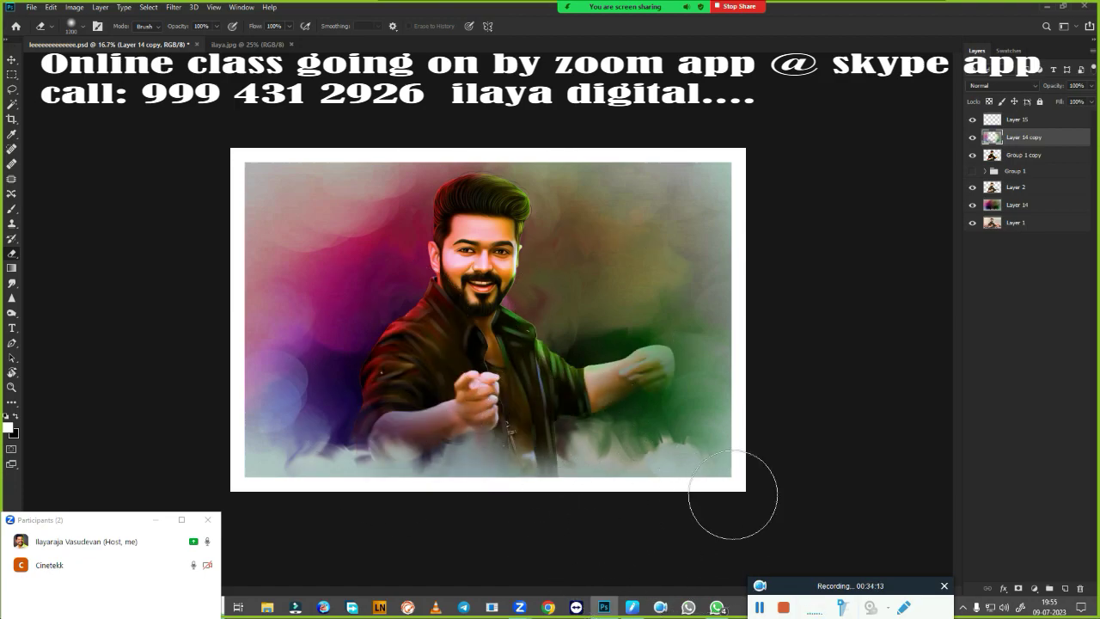
# Thicken the smoke by duplicating and merging its layer, then save the file
pyautogui.hotkey('ctrl', 'j')
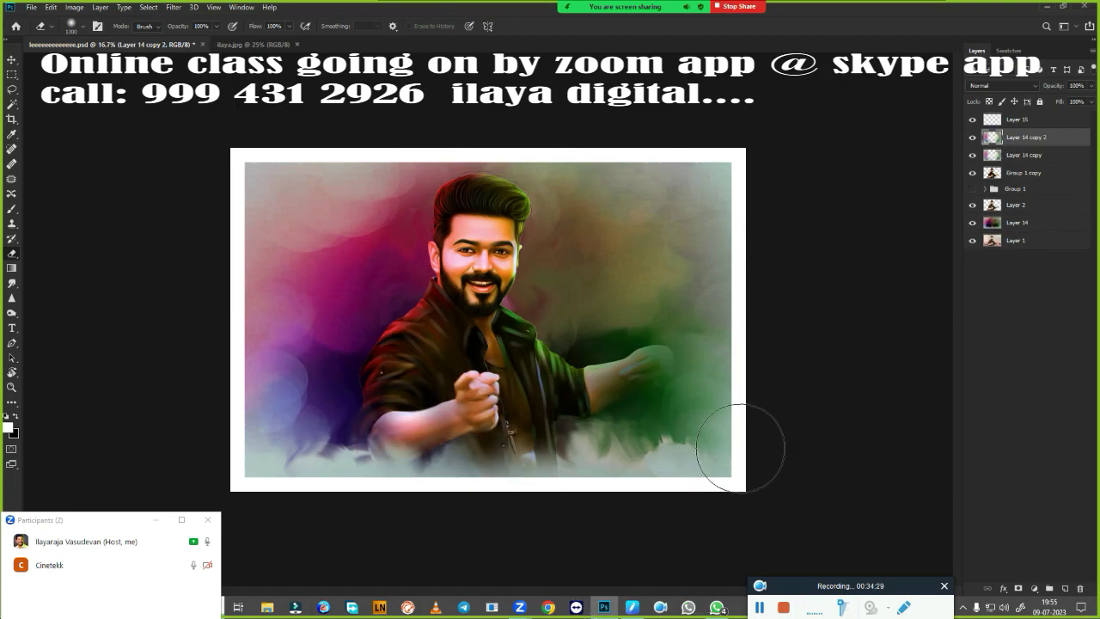
pyautogui.hotkey('ctrl', 'e')
pyautogui.hotkey('ctrl', 'shift', 's')
pyautogui.press('Return')
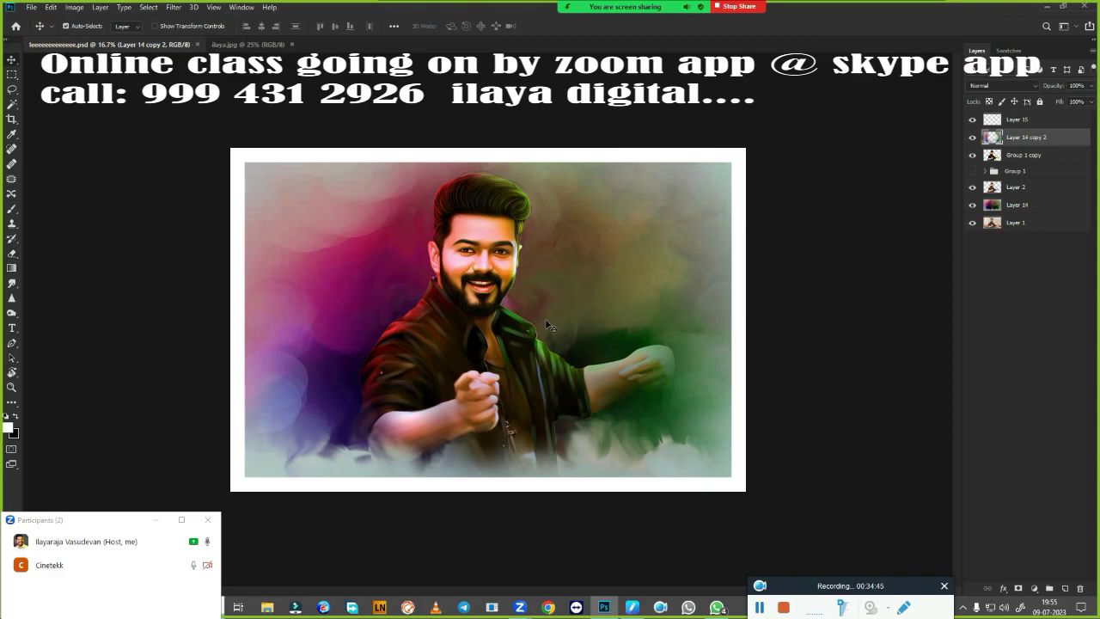